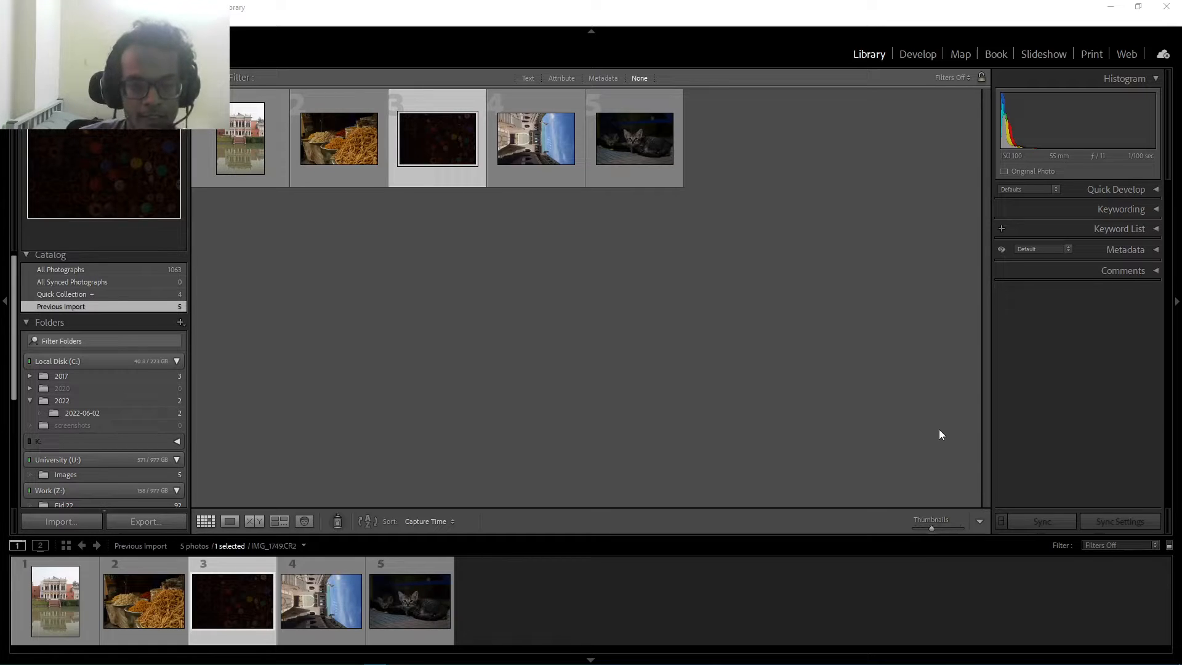
pyautogui.click(479, 396)
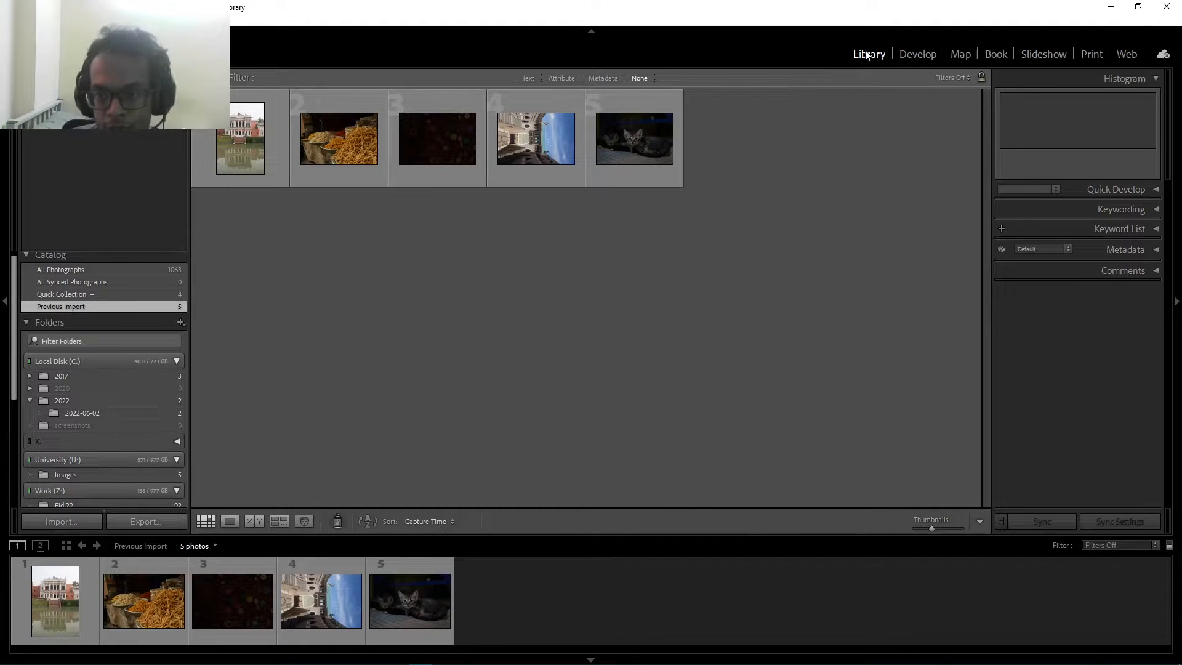
pyautogui.click(53, 523)
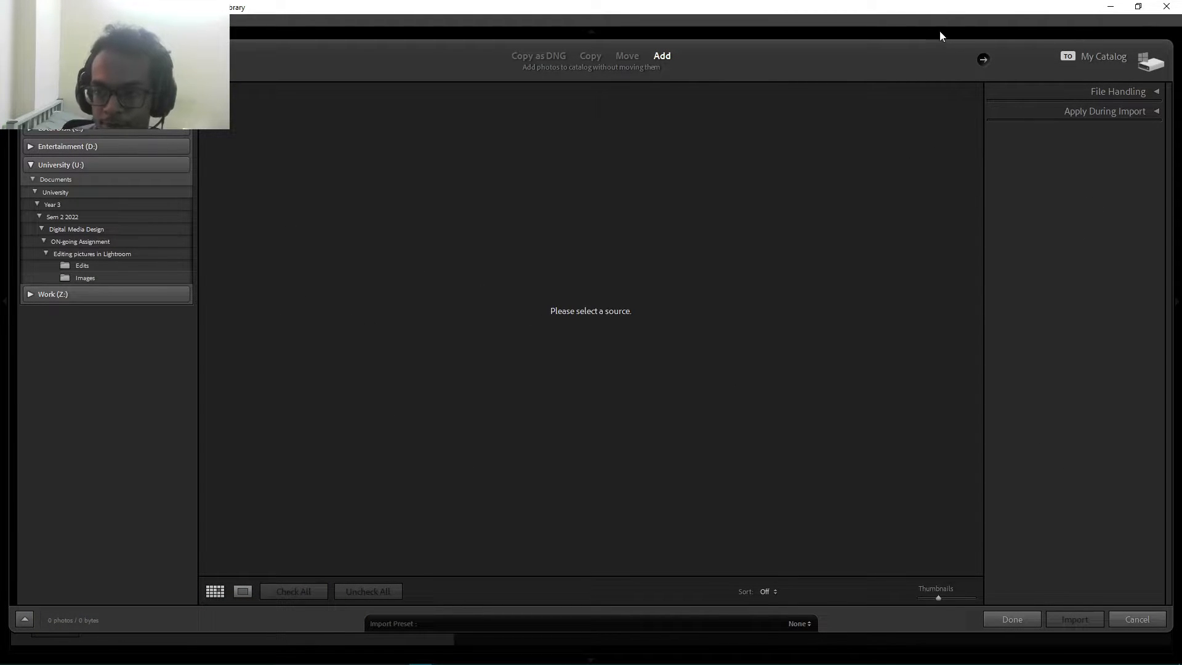
pyautogui.click(1135, 614)
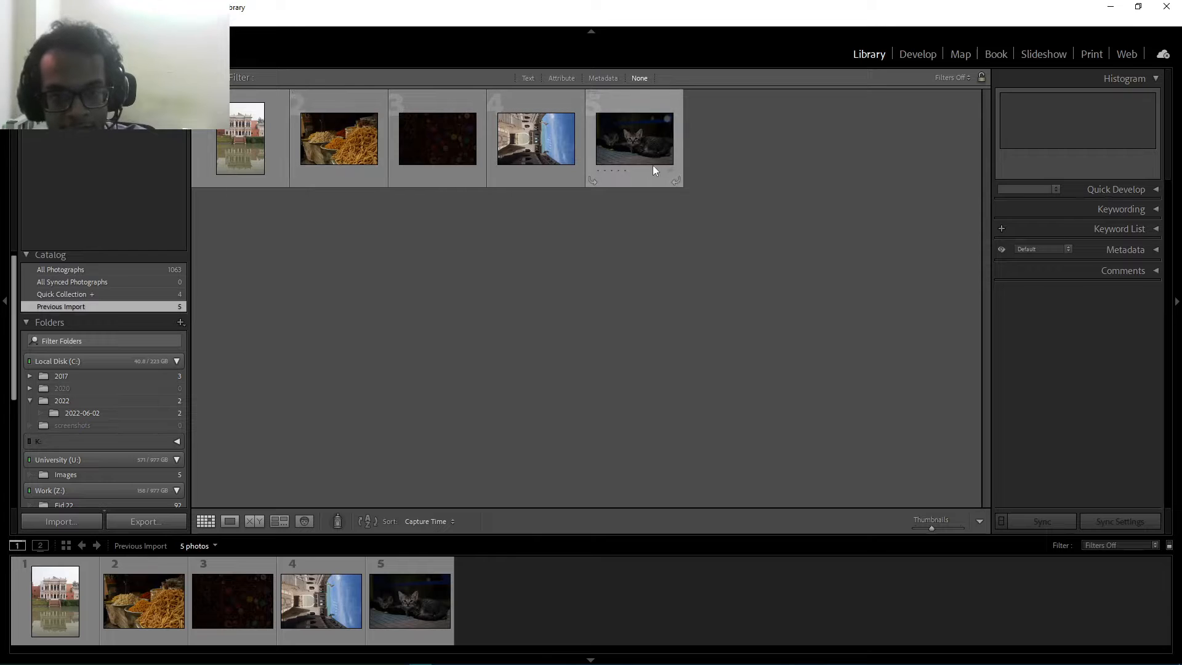
# Step: Open the first imported photo, the palace by the water, for editing in the Develop module
pyautogui.click(918, 55)
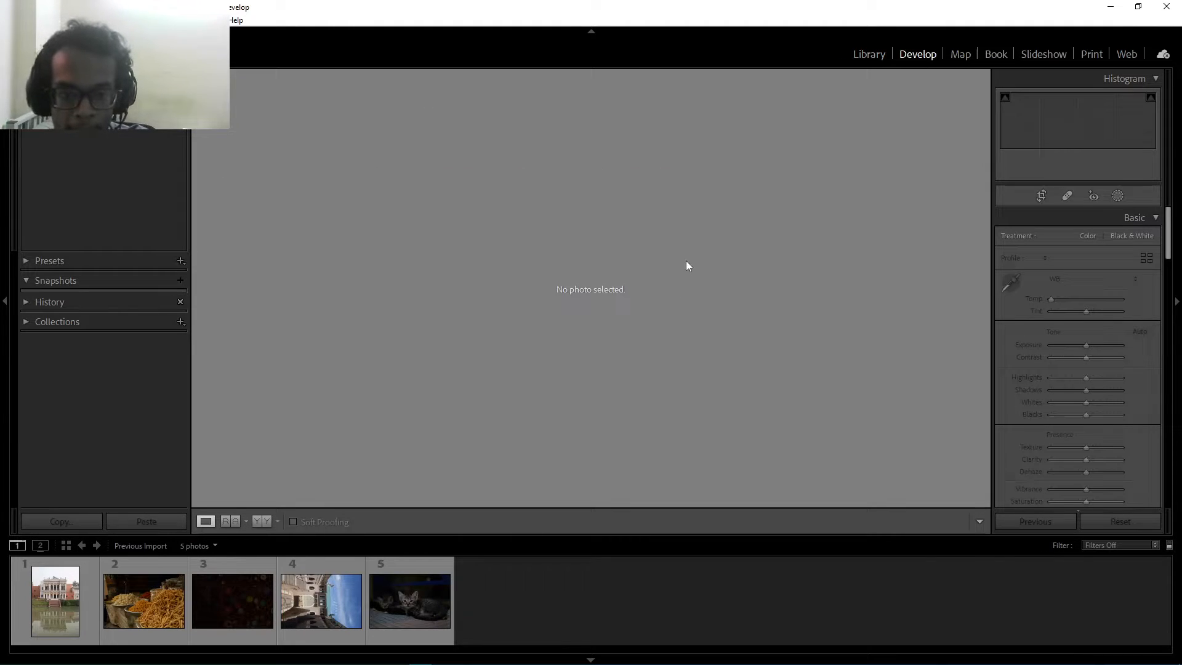
pyautogui.click(61, 598)
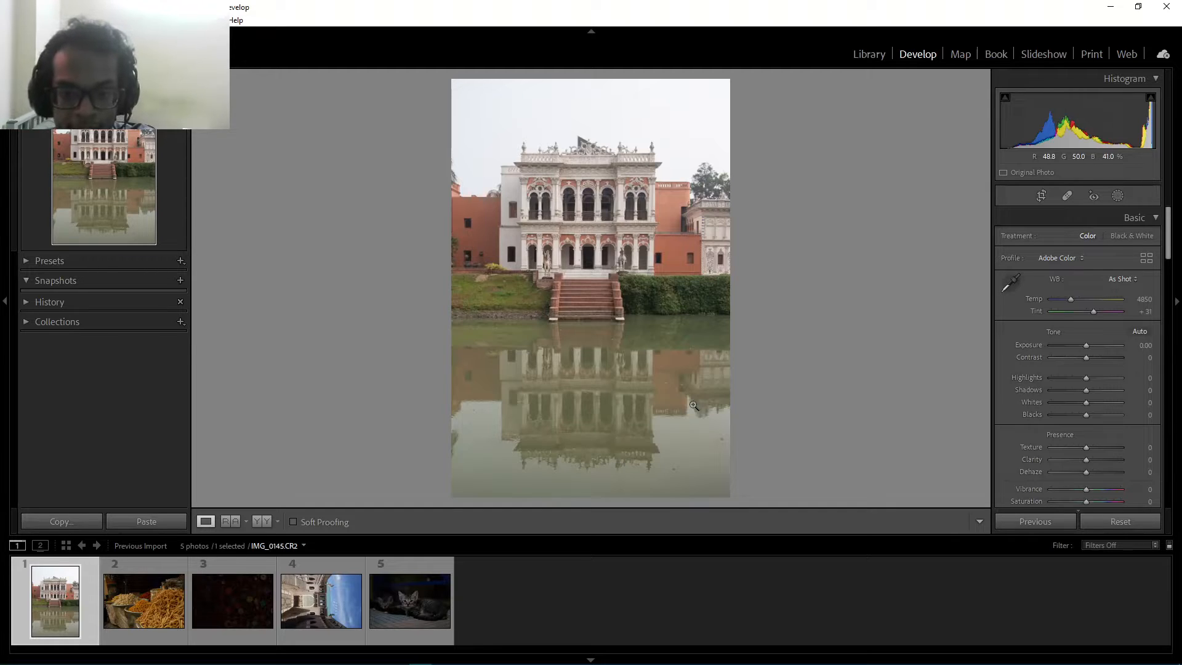
# Step: Look through the imported photos one by one and return to the palace photo
pyautogui.press('Right')
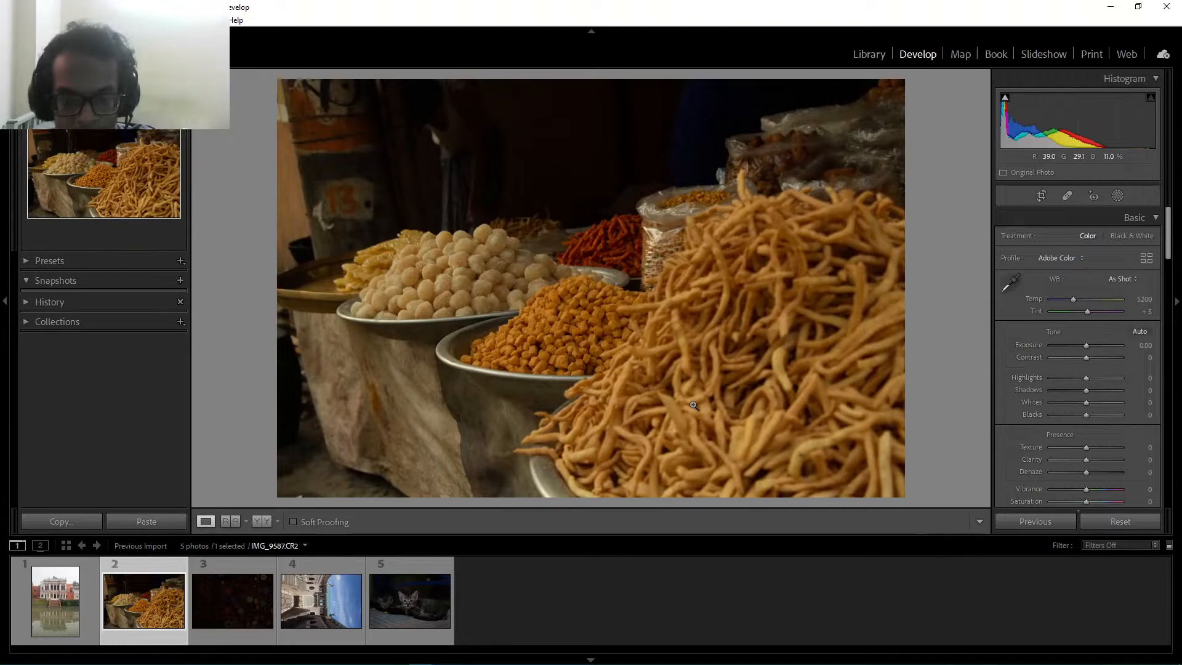
pyautogui.press('Right')
pyautogui.press('Right')
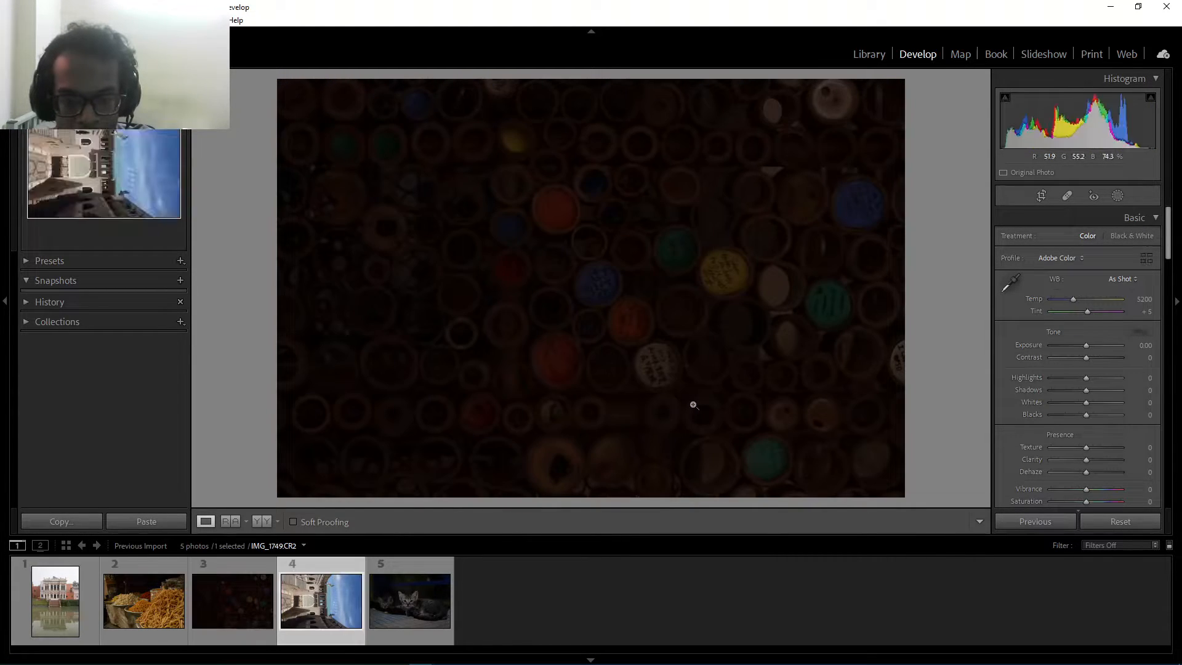
pyautogui.press('Right')
pyautogui.press('Left')
pyautogui.press('Left')
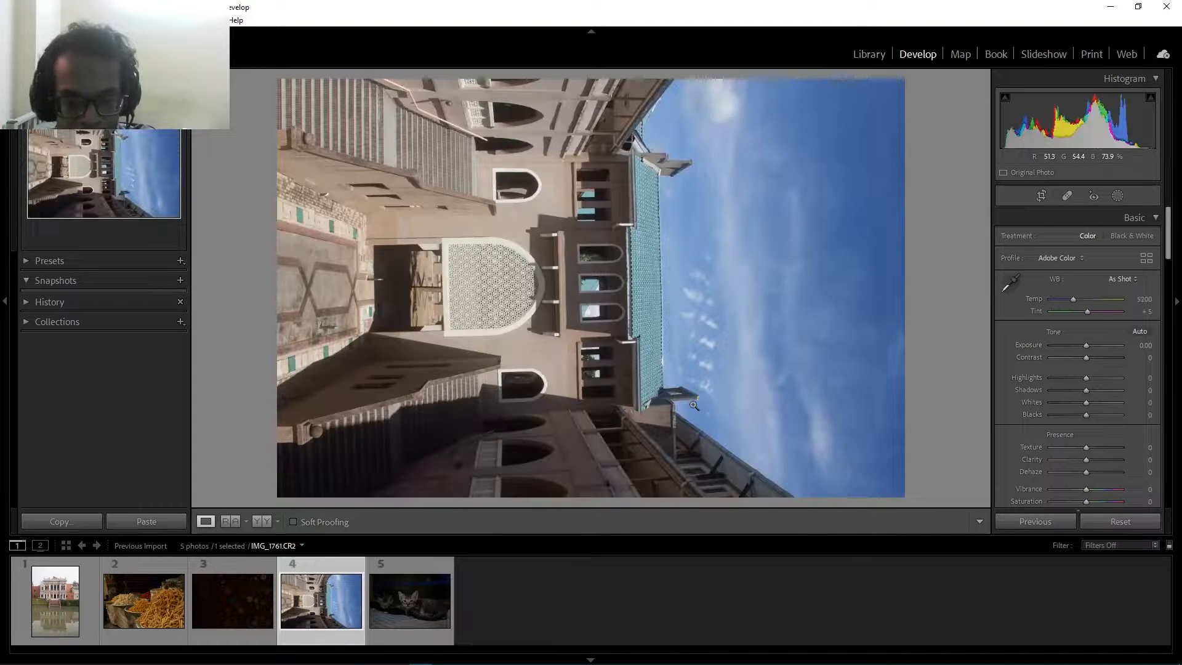
pyautogui.press('Left')
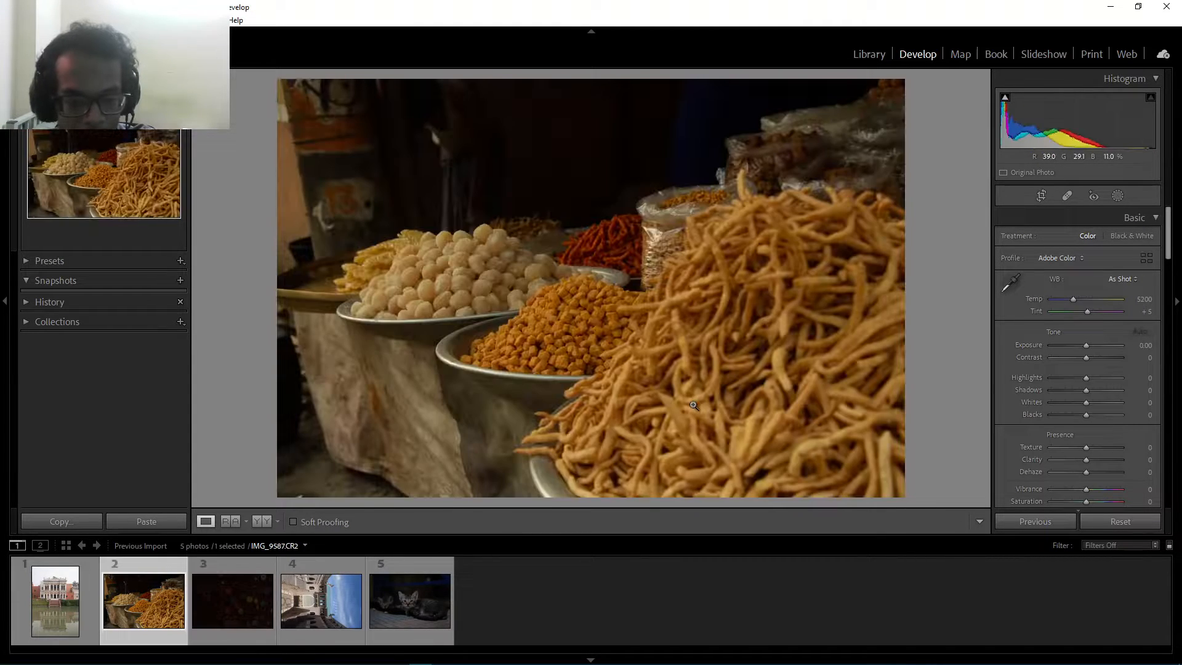
pyautogui.press('Right')
pyautogui.press('Left')
pyautogui.press('Left')
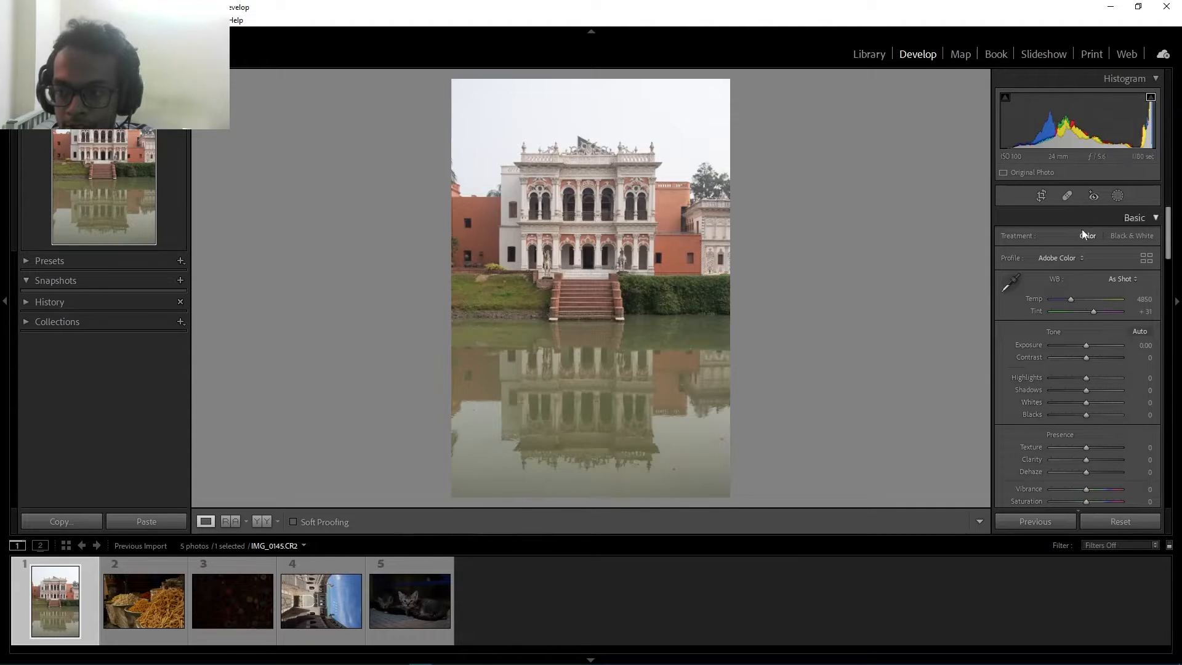
# Step: Try an exposure of +1.84 on the palace photo, inspect the clipped sky up close, and reset the exposure
pyautogui.moveTo(1086, 345); pyautogui.dragTo(1099, 344)
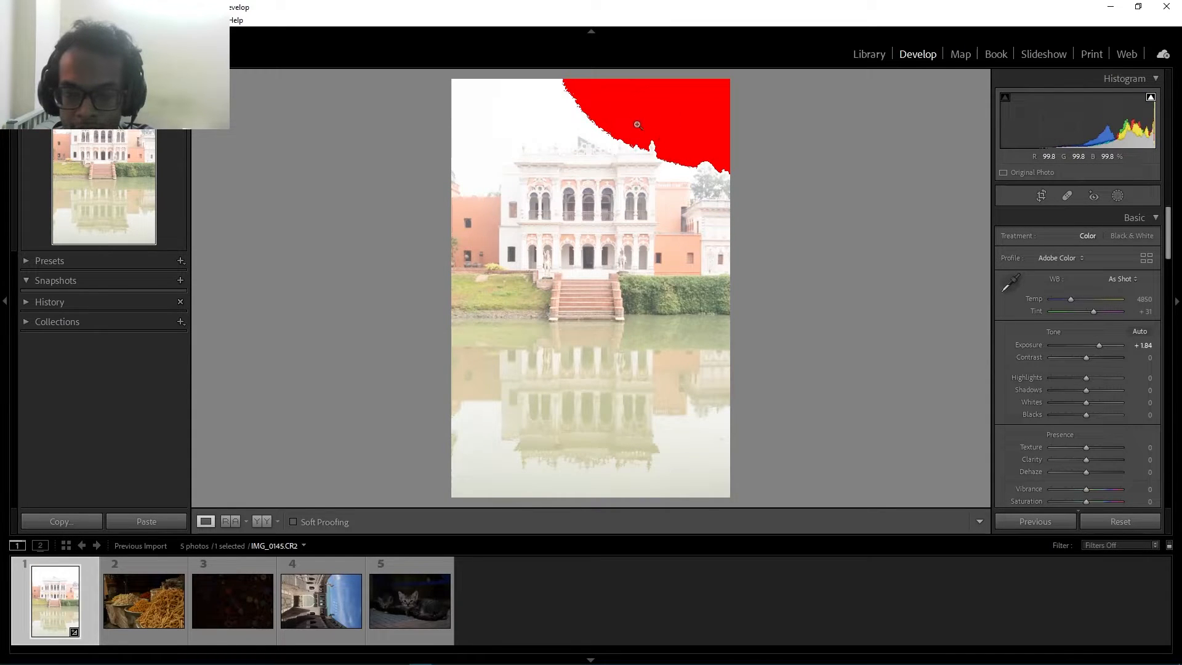
pyautogui.moveTo(694, 124); pyautogui.dragTo(438, 179)
pyautogui.click(669, 249)
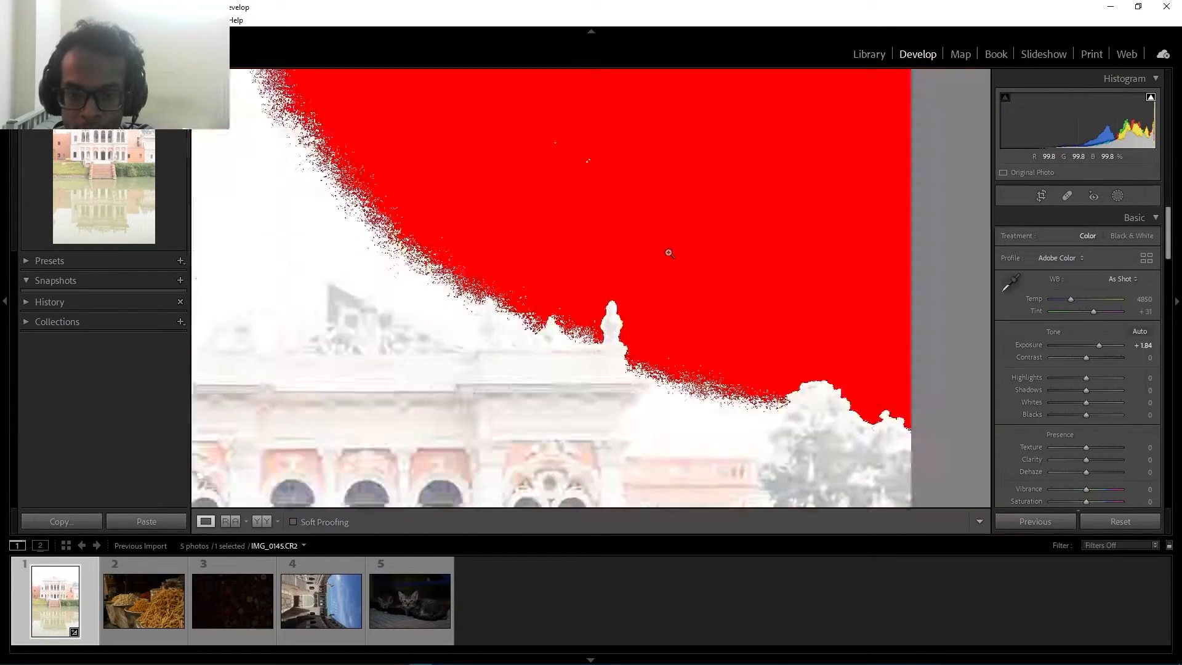
pyautogui.doubleClick(1099, 345)
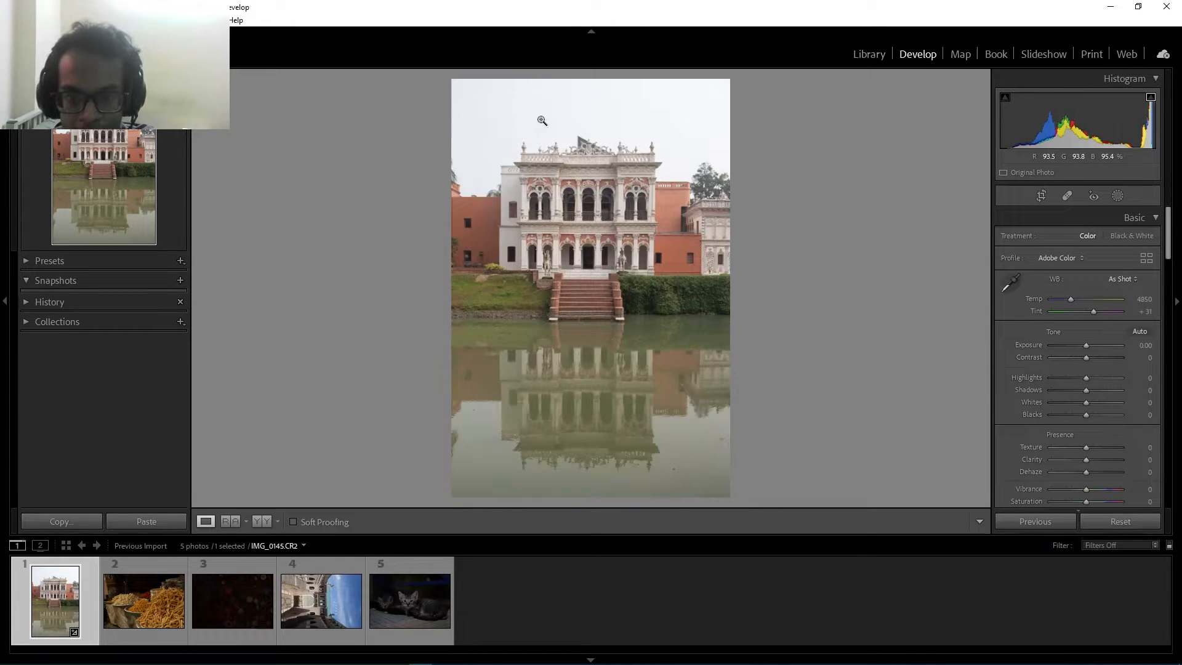
# Step: Inspect the sky around the palace roof up close and lower the photo's Highlights to -100
pyautogui.click(628, 135)
pyautogui.moveTo(625, 131); pyautogui.dragTo(756, 368)
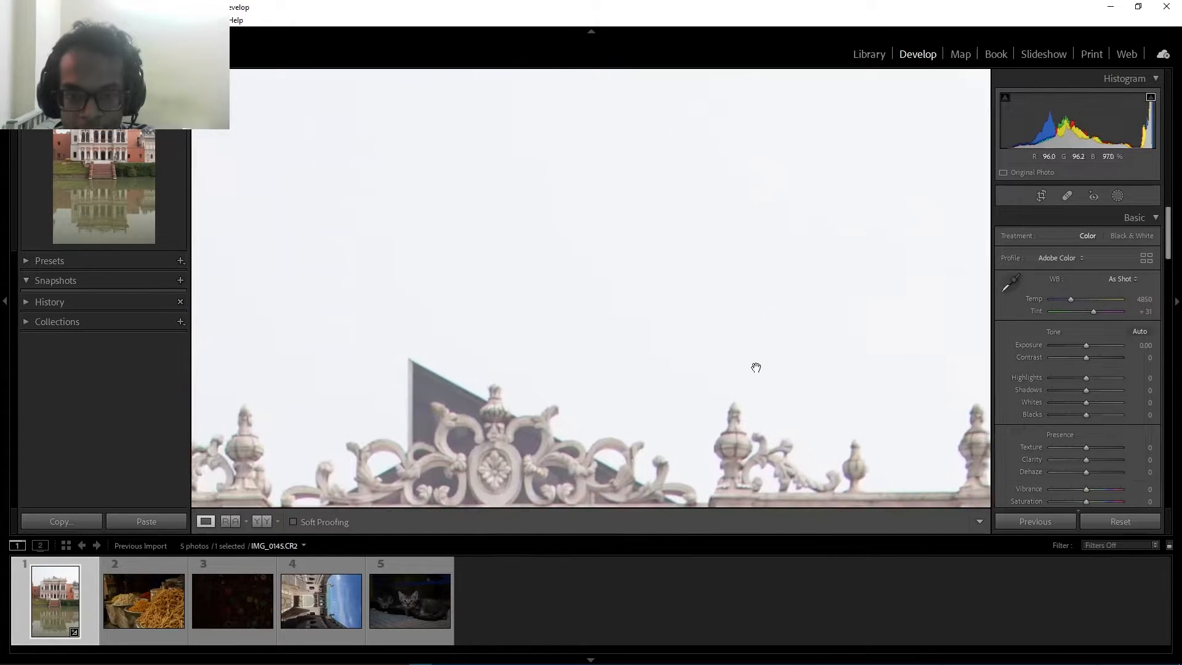
pyautogui.moveTo(436, 284); pyautogui.dragTo(794, 259)
pyautogui.moveTo(521, 261); pyautogui.dragTo(655, 268)
pyautogui.click(641, 265)
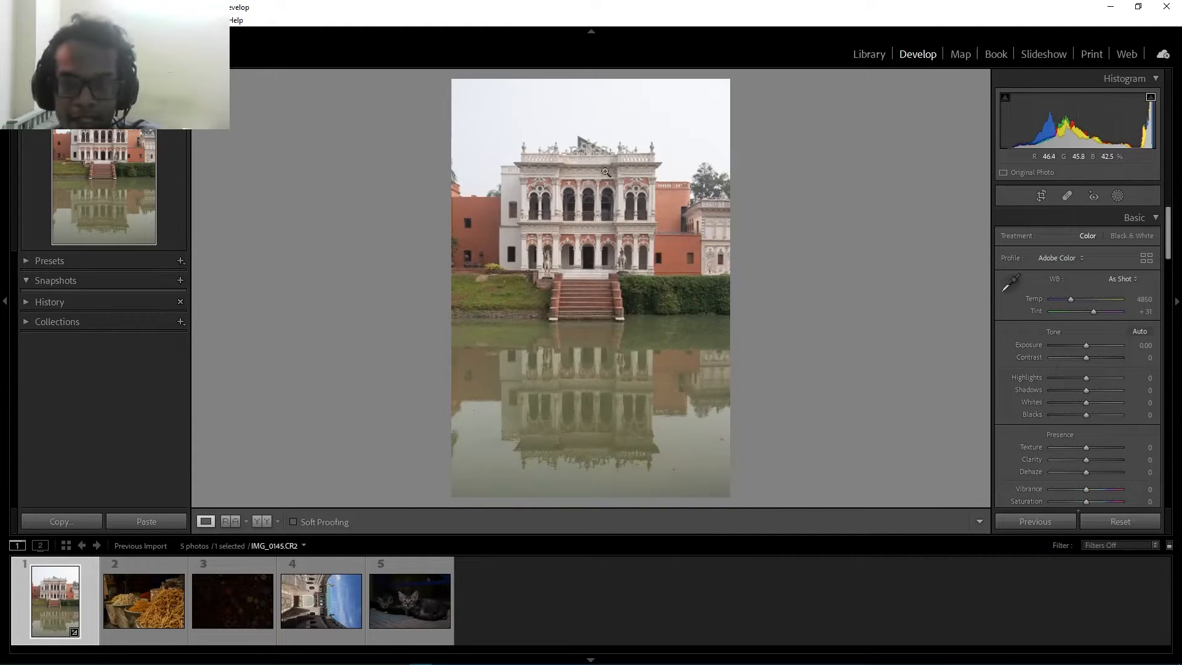
pyautogui.moveTo(1078, 375); pyautogui.dragTo(1040, 380)
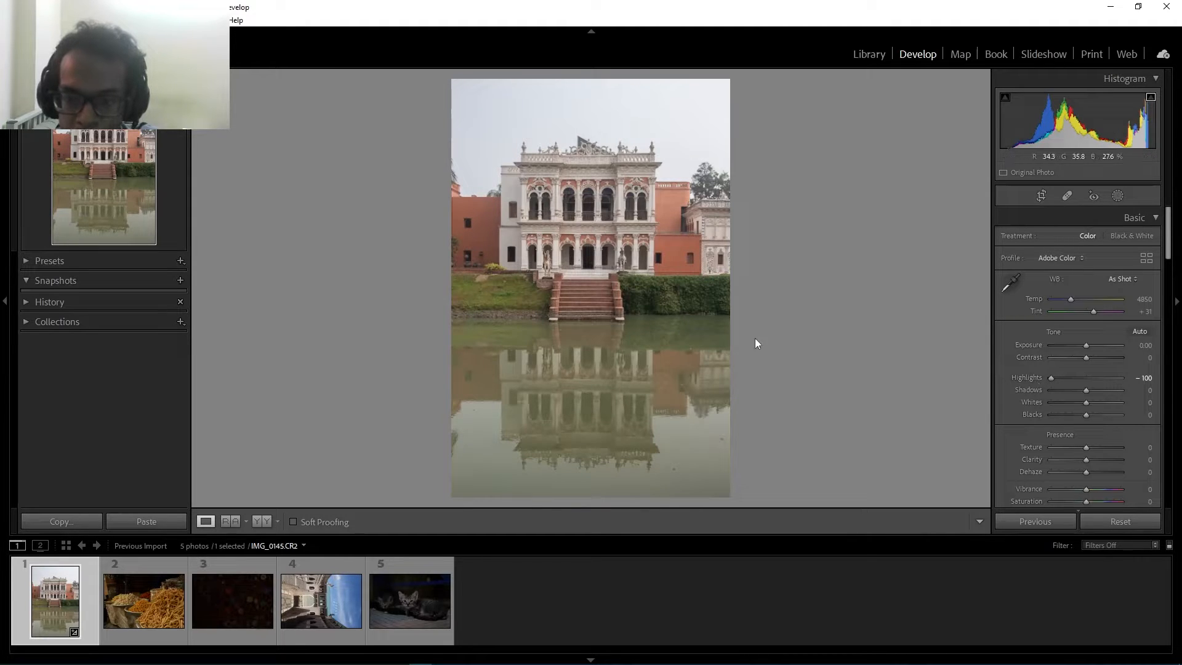
# Step: Examine the palace's roof ornaments, inscription, side walls and arches at close range after the highlight change
pyautogui.click(558, 161)
pyautogui.moveTo(592, 183); pyautogui.dragTo(525, 319)
pyautogui.moveTo(752, 367); pyautogui.dragTo(719, 257)
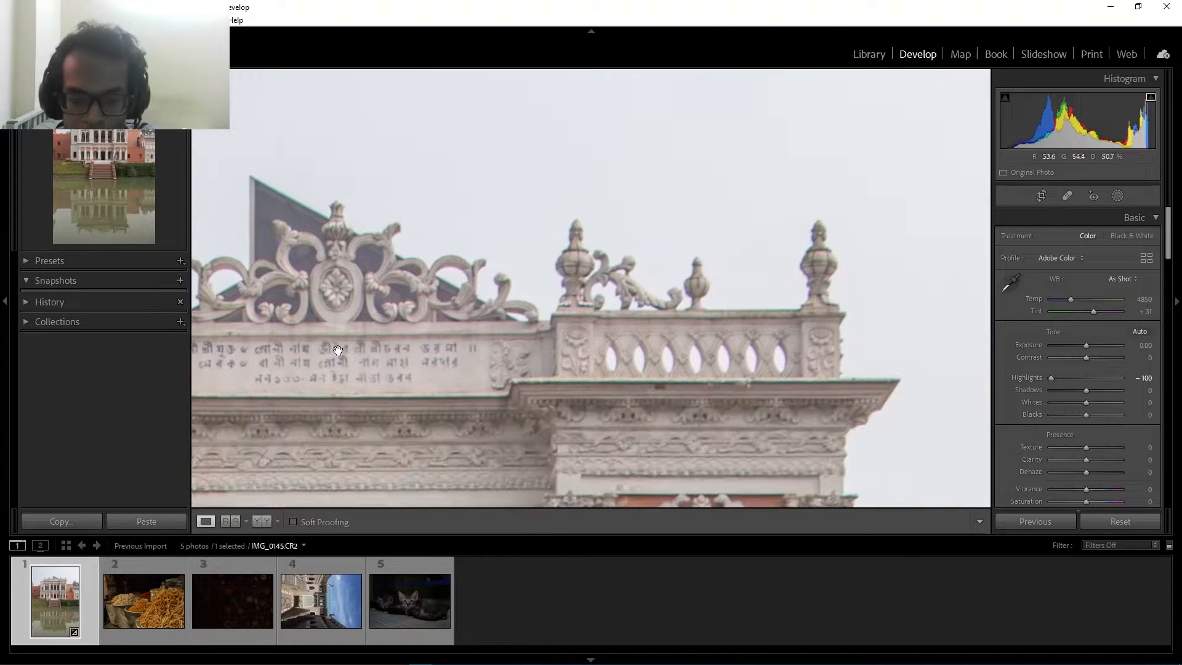
pyautogui.moveTo(386, 370); pyautogui.dragTo(661, 383)
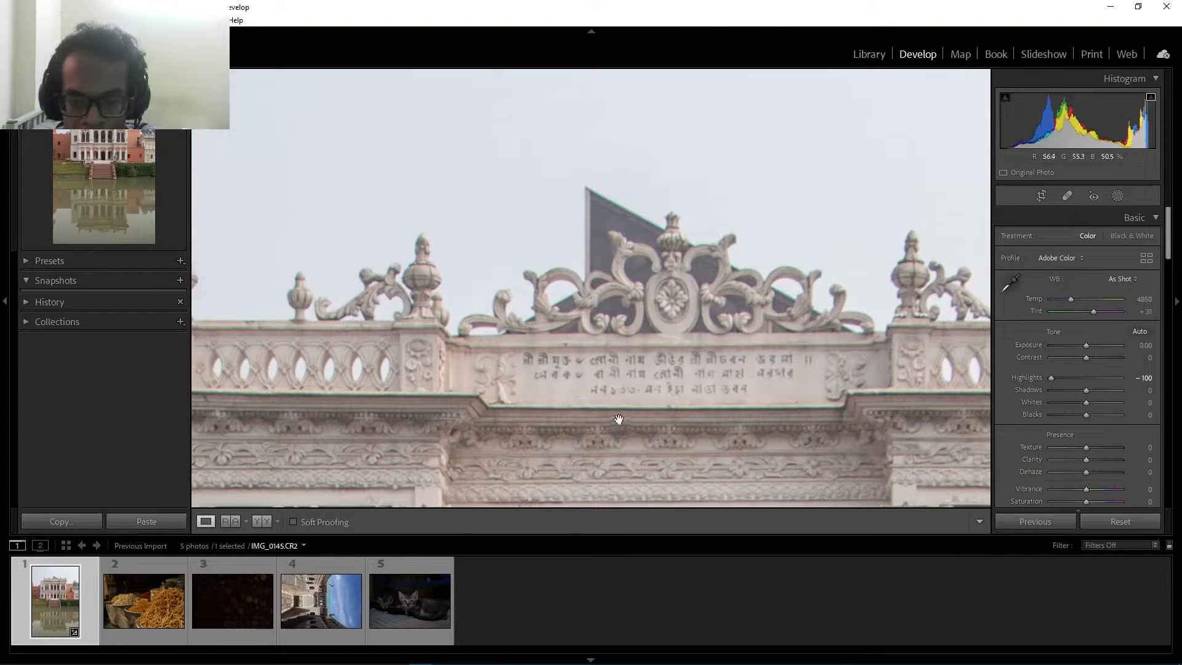
pyautogui.click(711, 397)
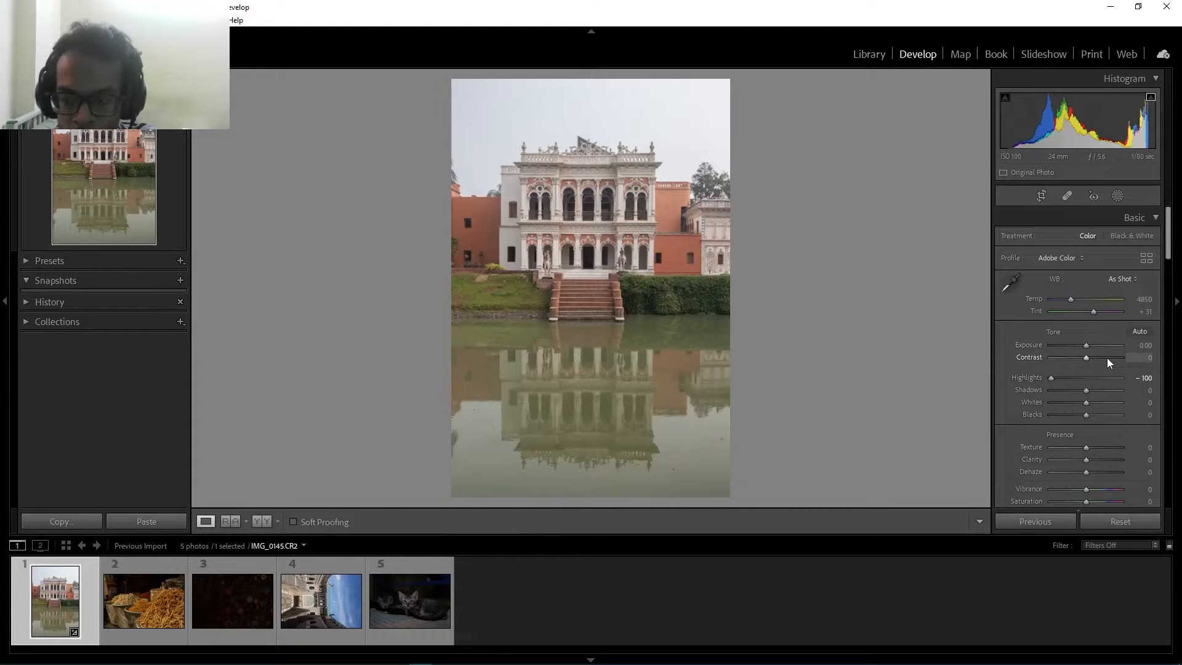
pyautogui.click(520, 240)
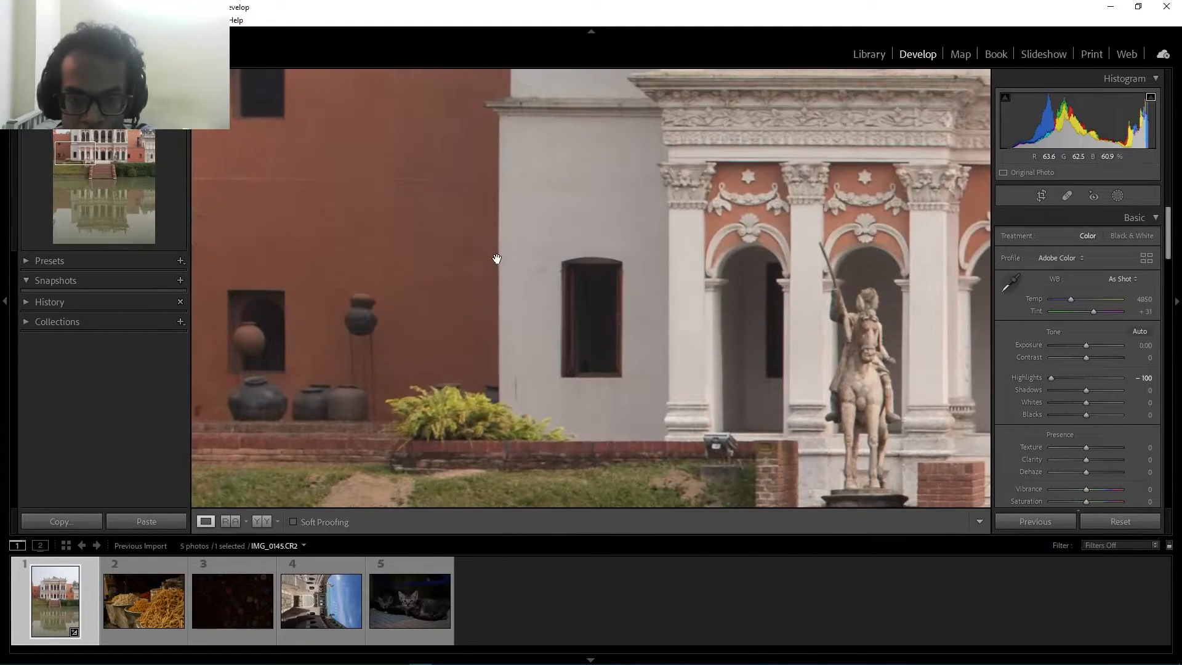
pyautogui.moveTo(496, 259); pyautogui.dragTo(659, 314)
pyautogui.moveTo(678, 177); pyautogui.dragTo(588, 401)
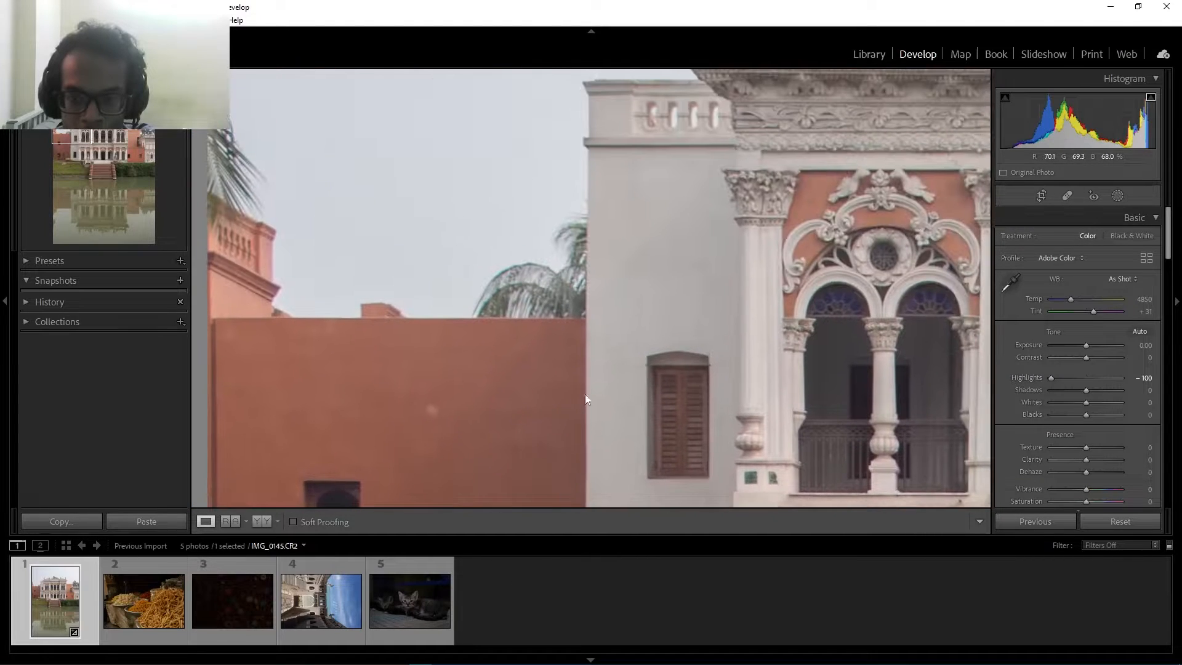
pyautogui.moveTo(644, 208); pyautogui.dragTo(536, 237)
pyautogui.moveTo(509, 440); pyautogui.dragTo(488, 242)
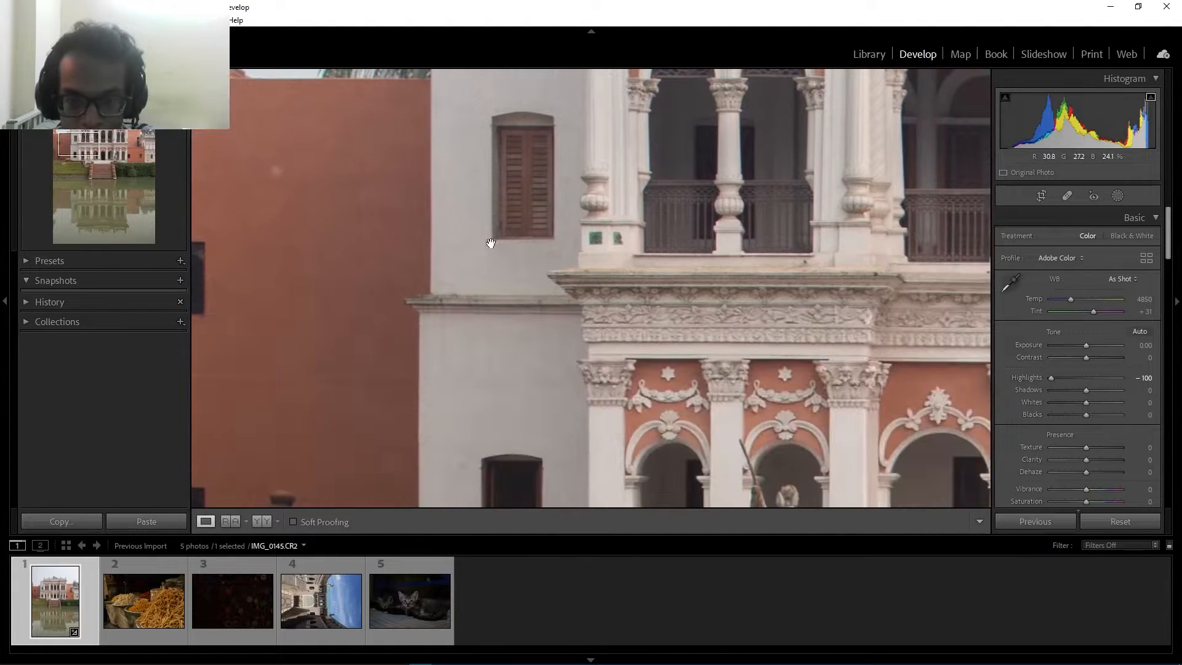
pyautogui.moveTo(346, 351); pyautogui.dragTo(470, 290)
pyautogui.moveTo(602, 366); pyautogui.dragTo(455, 218)
pyautogui.click(537, 279)
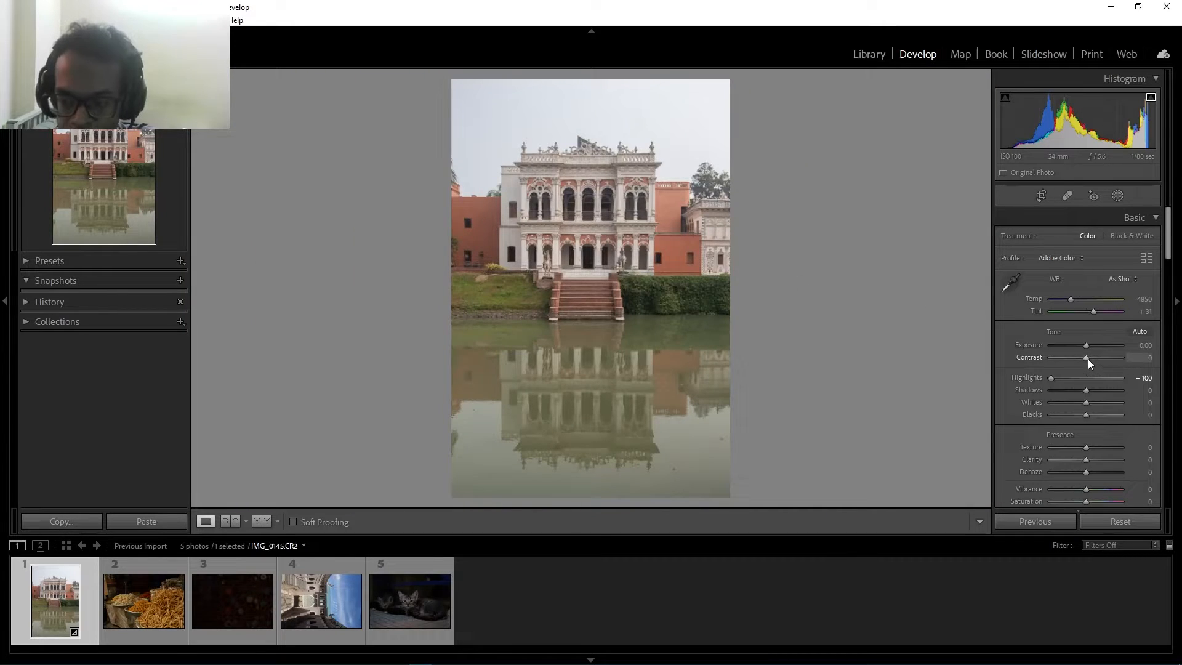
# Step: Raise the photo's Contrast to +60, and try darker Shadows before resetting them to 0
pyautogui.moveTo(1087, 360)
pyautogui.mouseDown()
pyautogui.moveTo(1125, 357)
pyautogui.moveTo(1062, 360)
pyautogui.moveTo(1120, 359)
pyautogui.moveTo(1110, 359)
pyautogui.mouseUp()
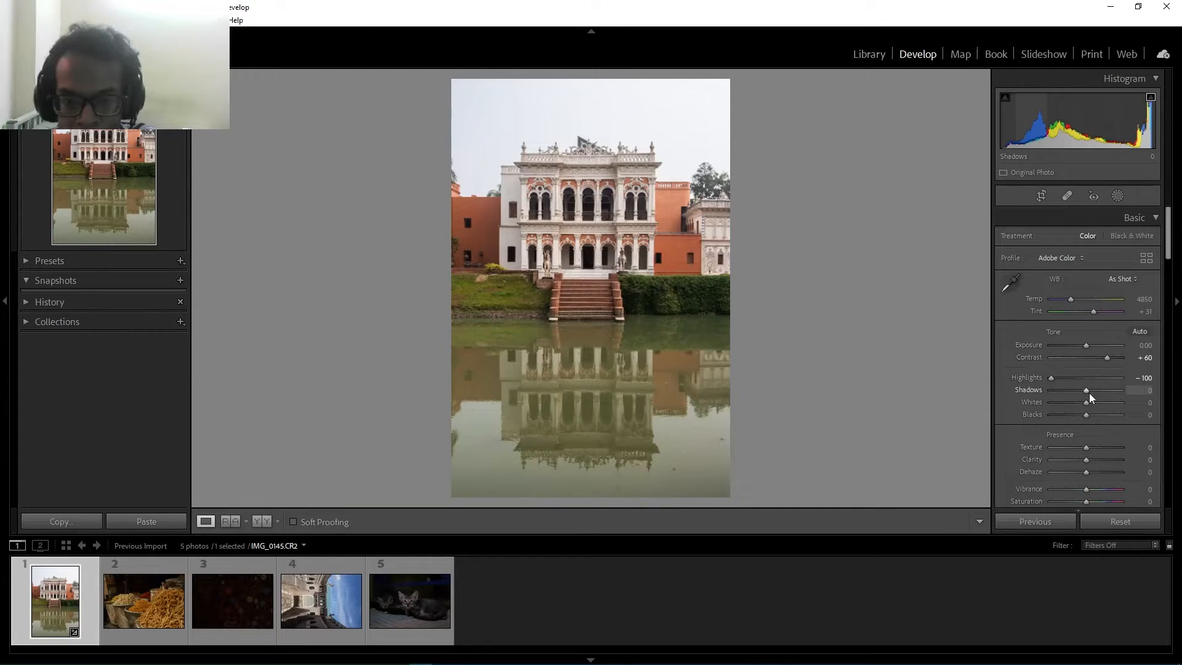
pyautogui.moveTo(1089, 394); pyautogui.dragTo(1067, 393)
pyautogui.doubleClick(1065, 393)
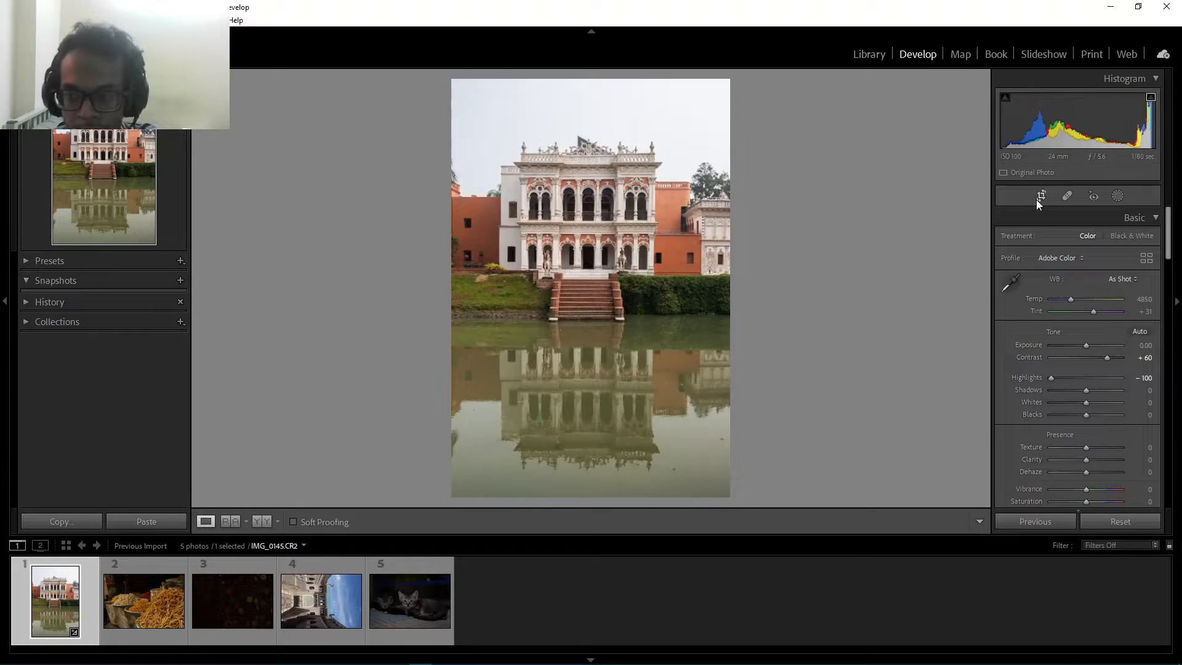
# Step: Crop the palace photo slightly tighter, trimming sky and water, and shift the framing to centre the building
pyautogui.click(1039, 197)
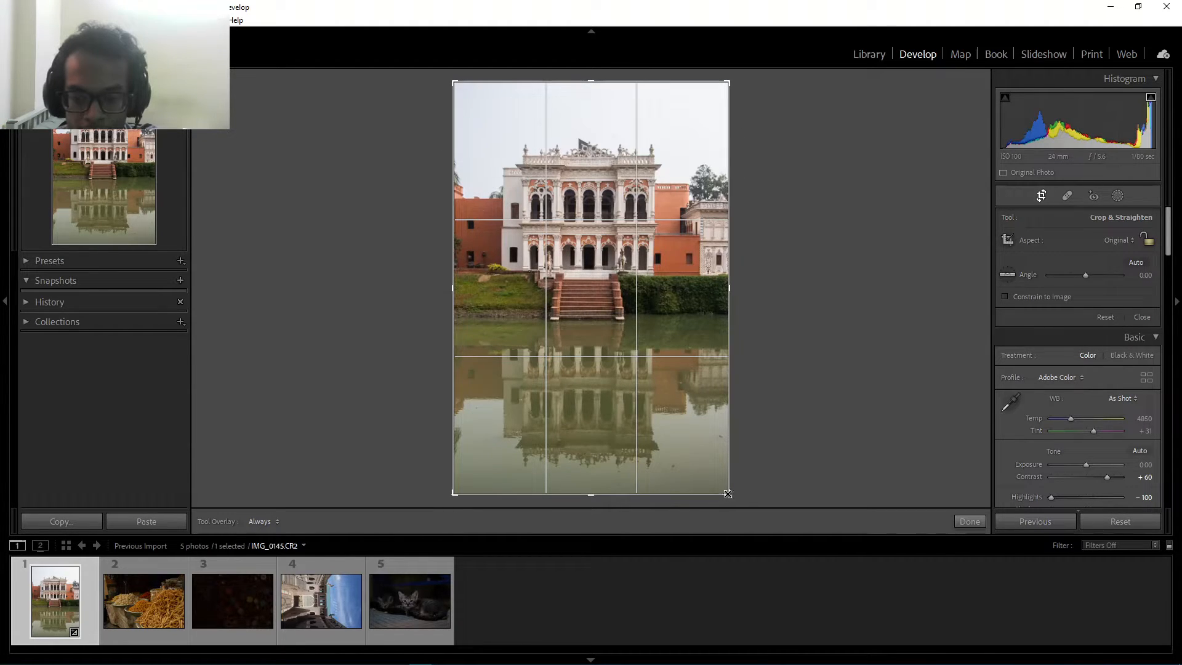
pyautogui.moveTo(728, 493); pyautogui.dragTo(725, 481)
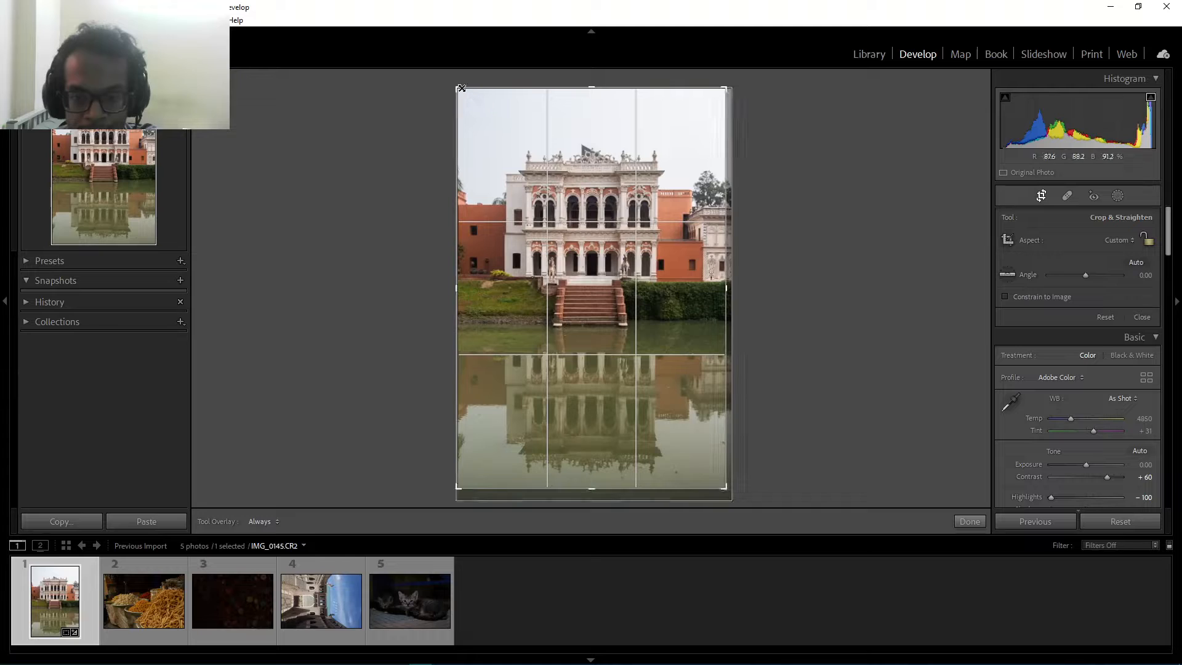
pyautogui.moveTo(461, 88); pyautogui.dragTo(468, 108)
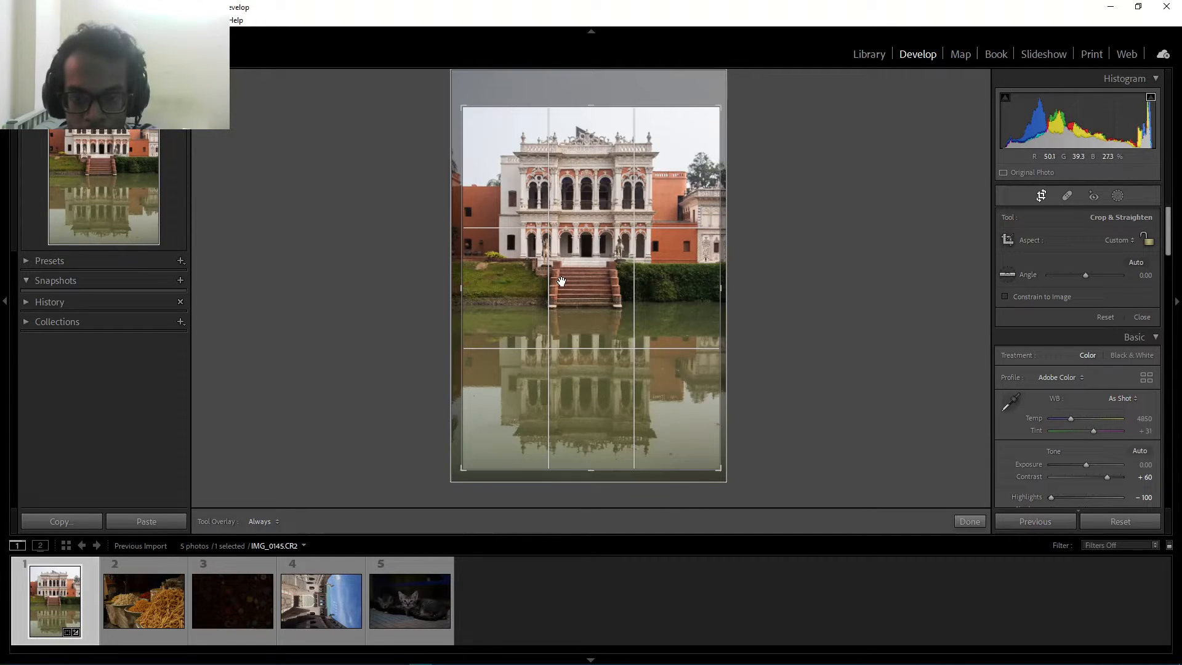
pyautogui.moveTo(559, 280); pyautogui.dragTo(571, 283)
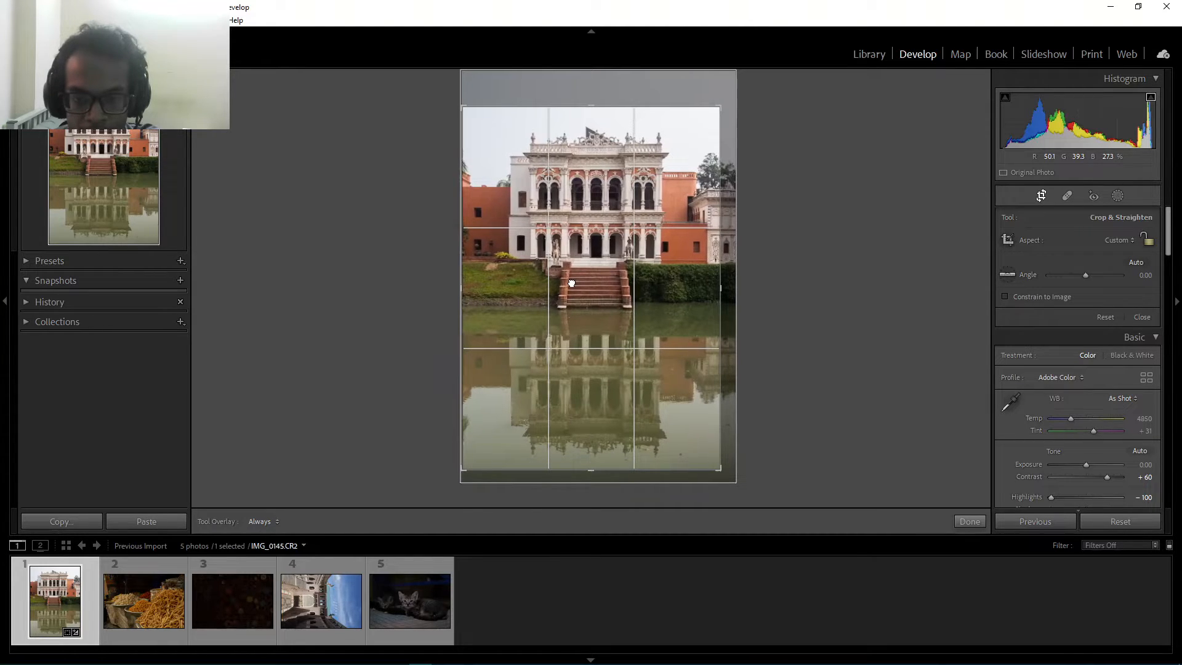
pyautogui.click(1041, 196)
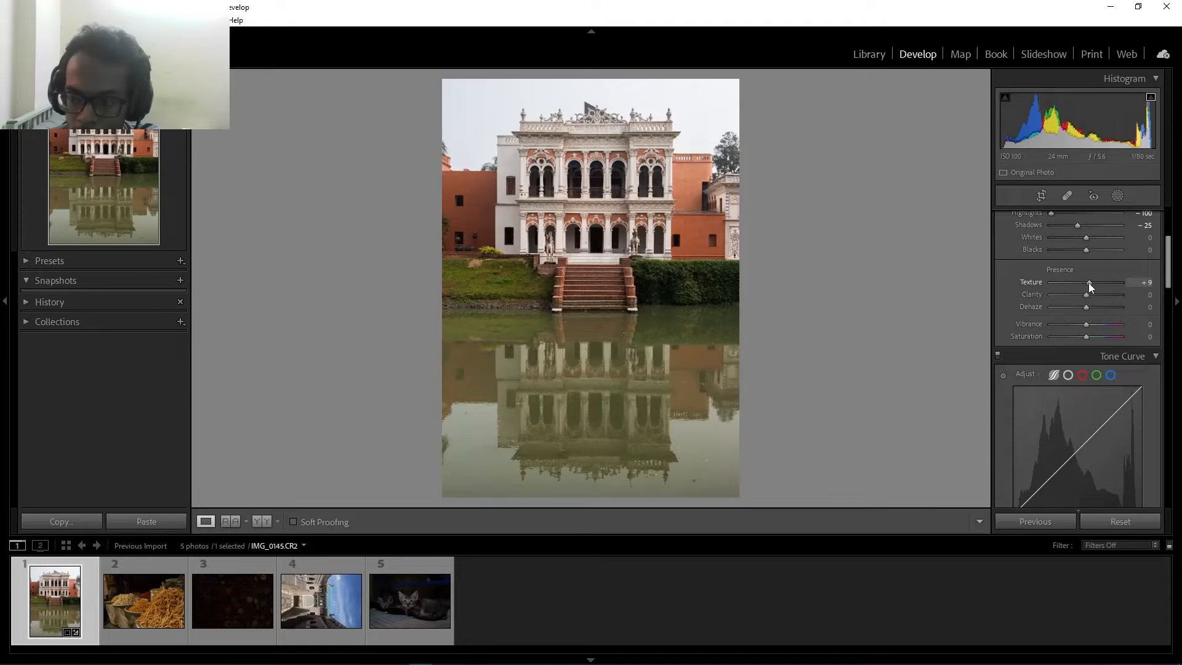
# Step: Set the palace photo's Texture to +16
pyautogui.moveTo(1088, 283); pyautogui.dragTo(1089, 283)
pyautogui.scroll(3, 1084, 349)
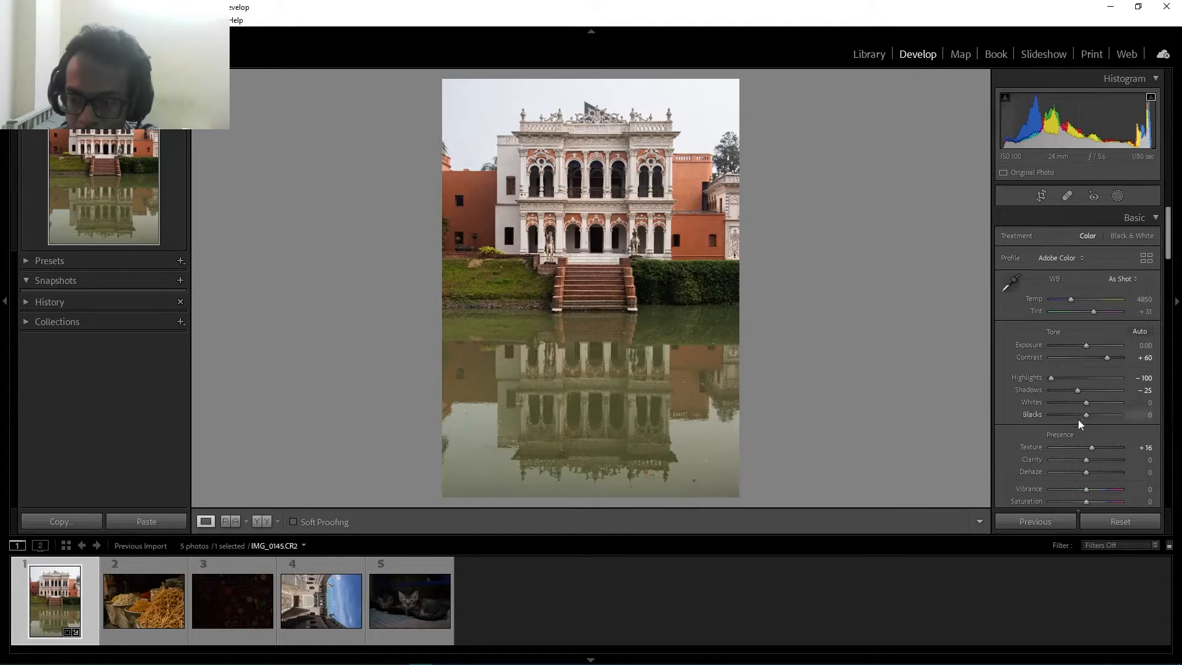
# Step: Shape the tone curve by region with Highlights +44, Lights +9, Darks -17 and Shadows -17
pyautogui.scroll(-10, 1095, 451)
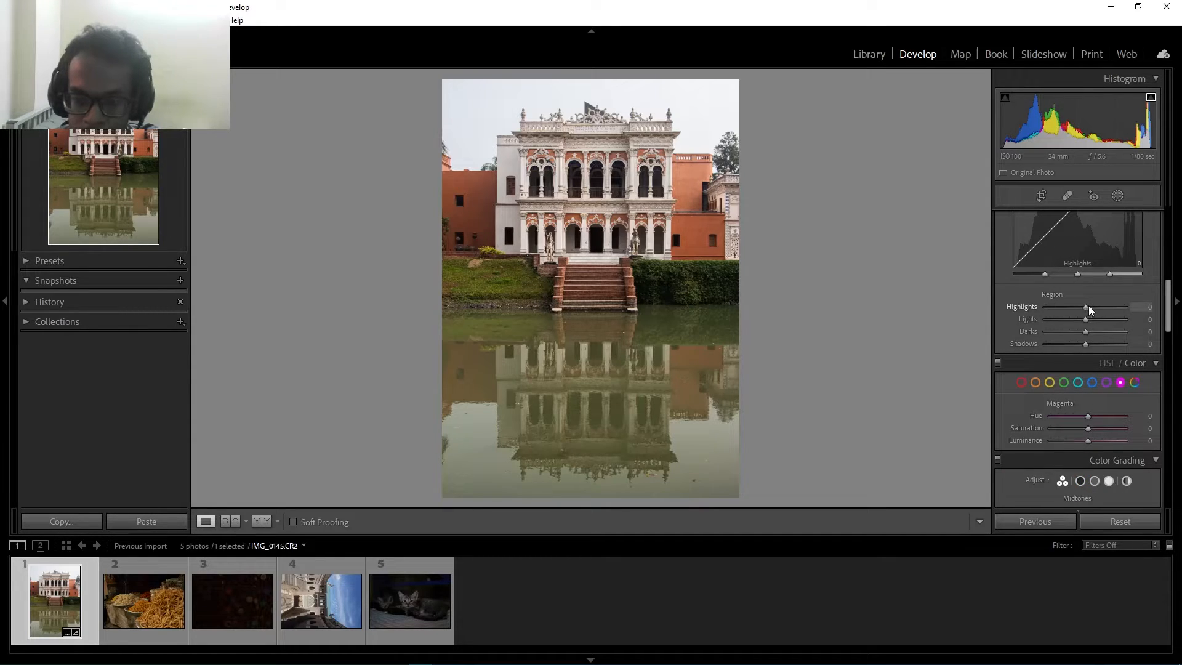
pyautogui.moveTo(1087, 306); pyautogui.dragTo(1077, 345)
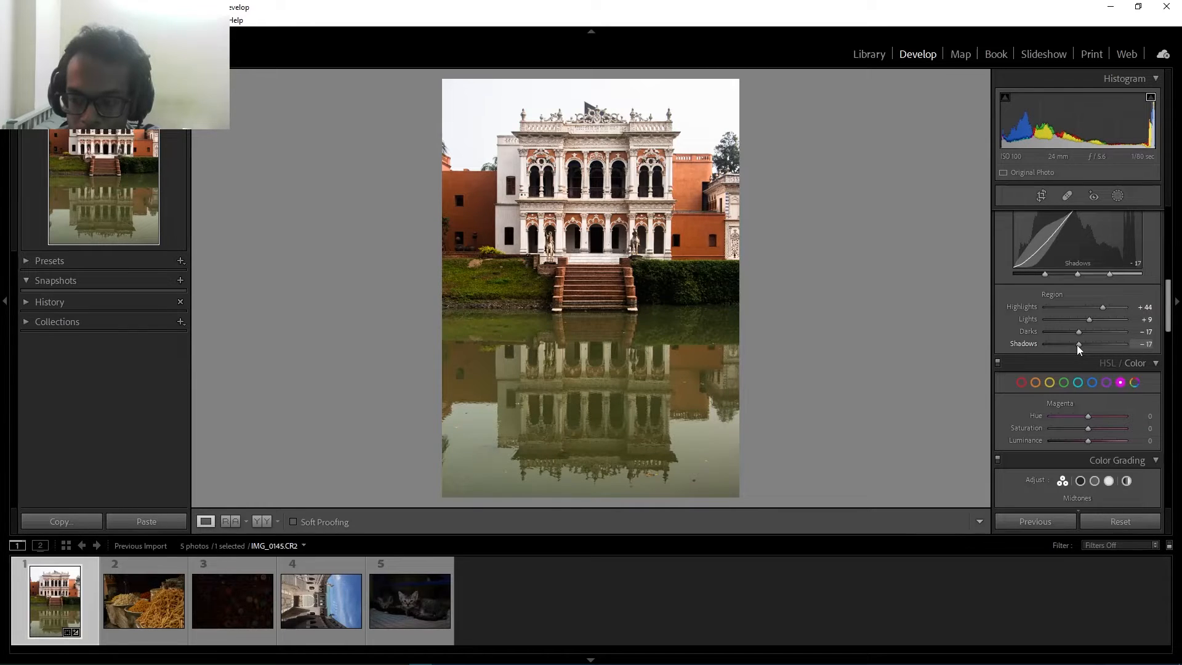
pyautogui.scroll(3, 1087, 321)
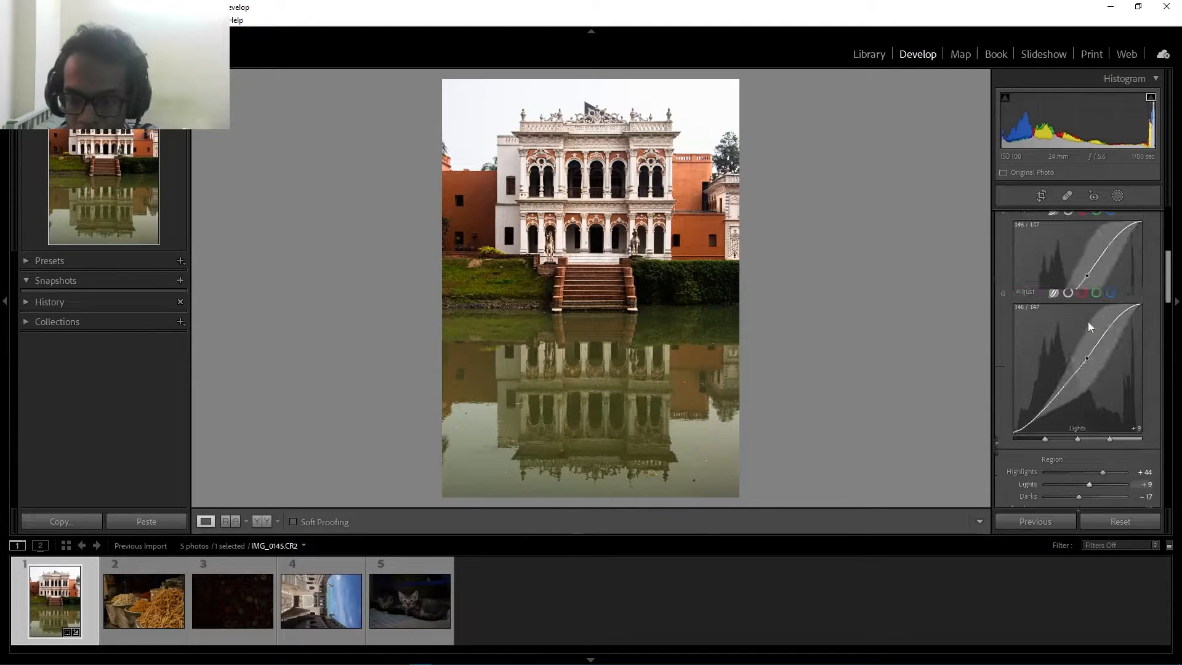
pyautogui.scroll(1, 1087, 321)
pyautogui.scroll(5, 1029, 338)
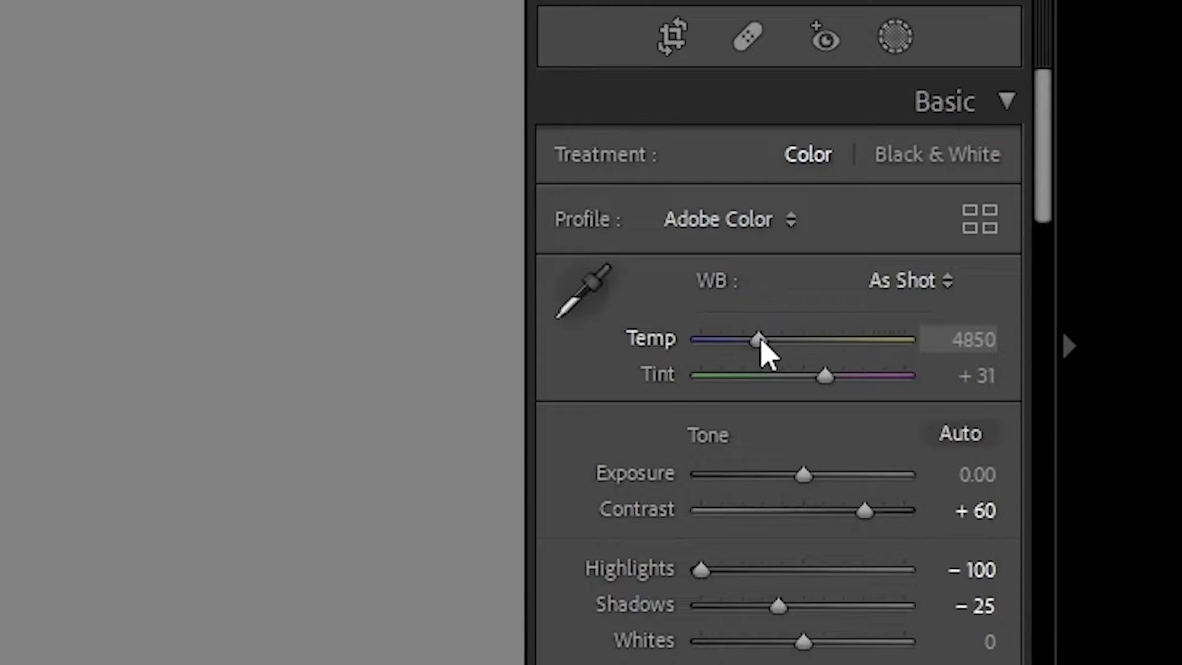
# Step: Cool the palace photo's Temp to 4544 and turn on chromatic aberration removal and lens profile corrections
pyautogui.moveTo(761, 342); pyautogui.dragTo(751, 342)
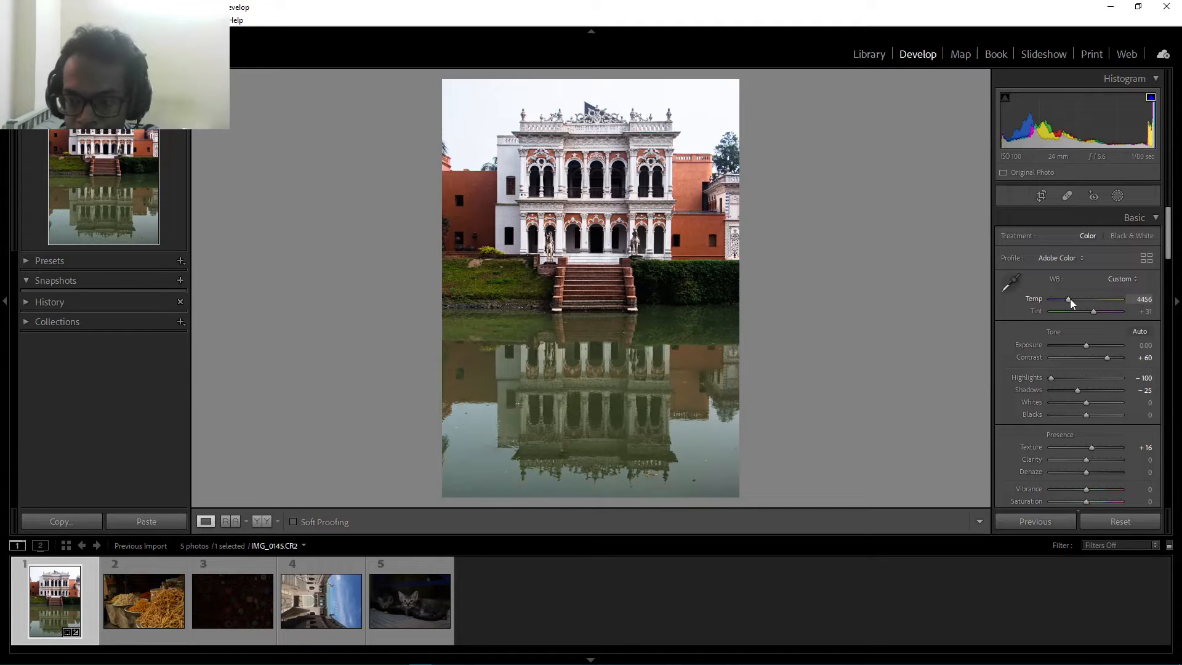
pyautogui.scroll(-10, 1070, 298)
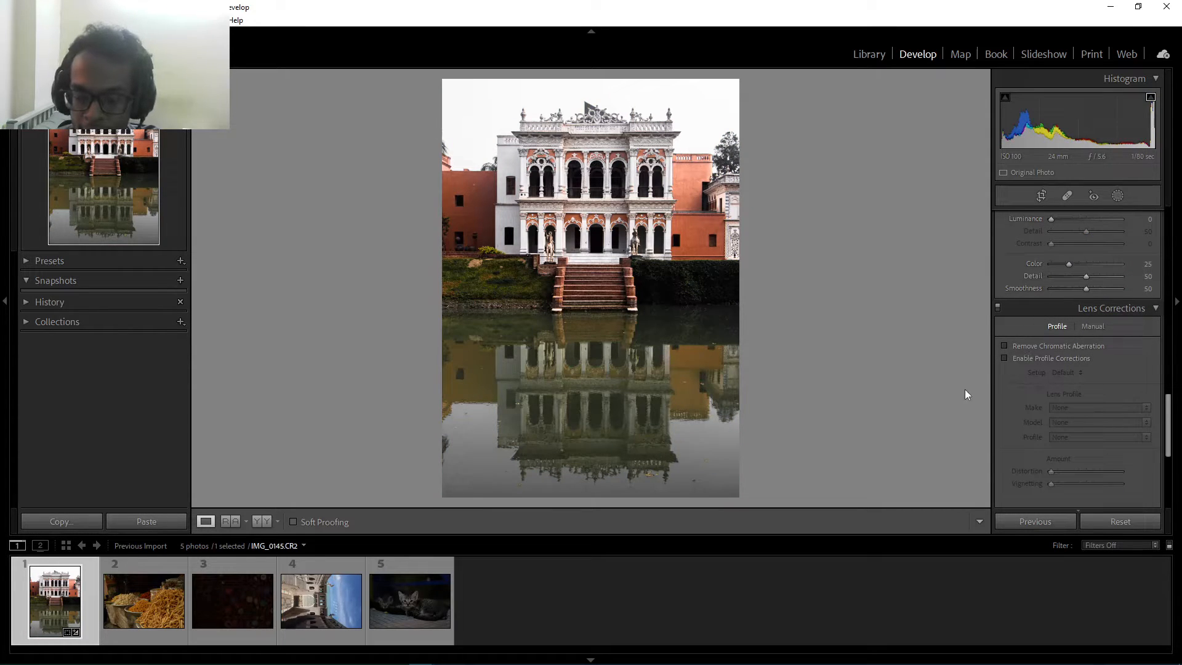
pyautogui.click(1006, 346)
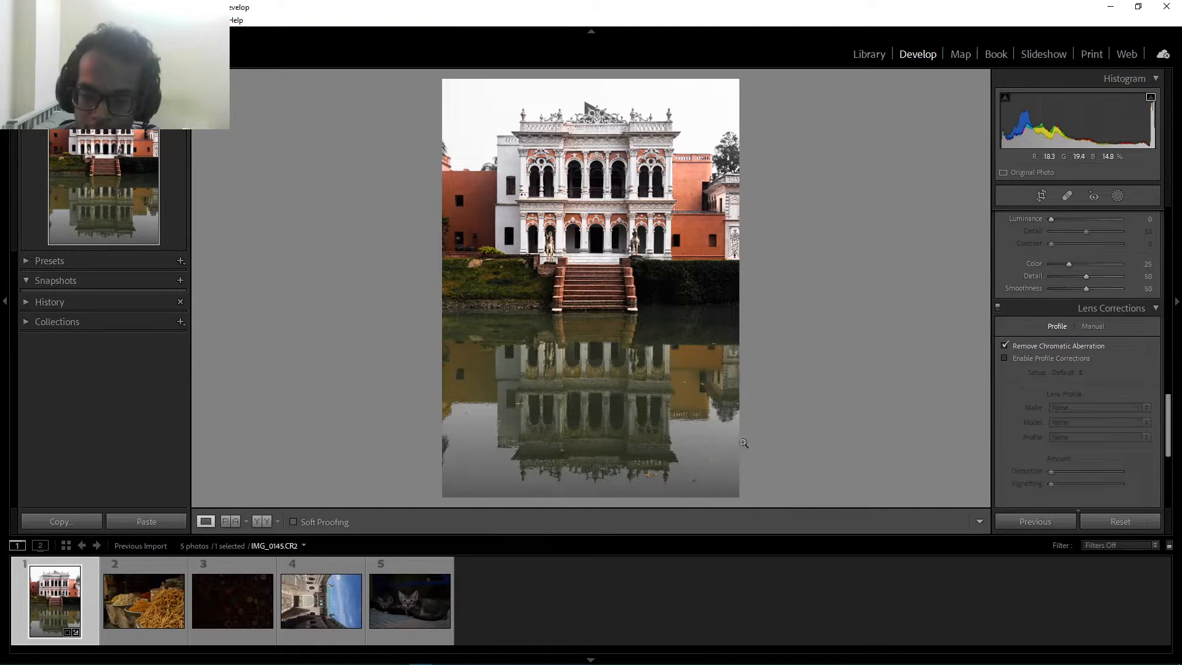
pyautogui.click(1005, 358)
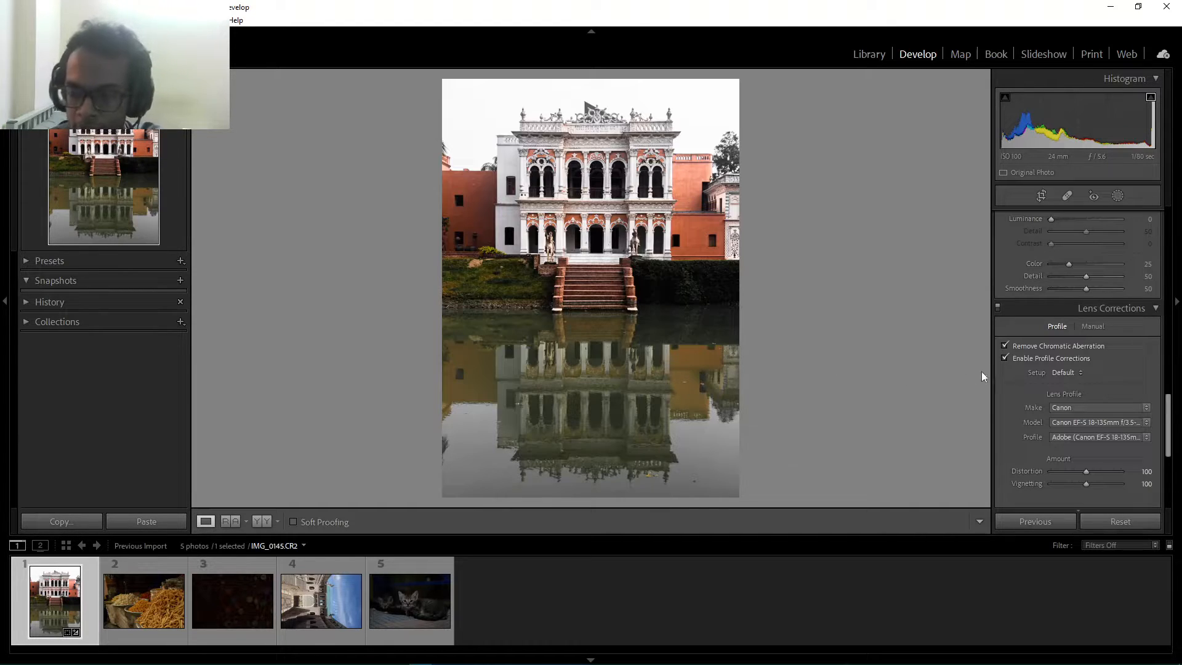
pyautogui.click(1007, 358)
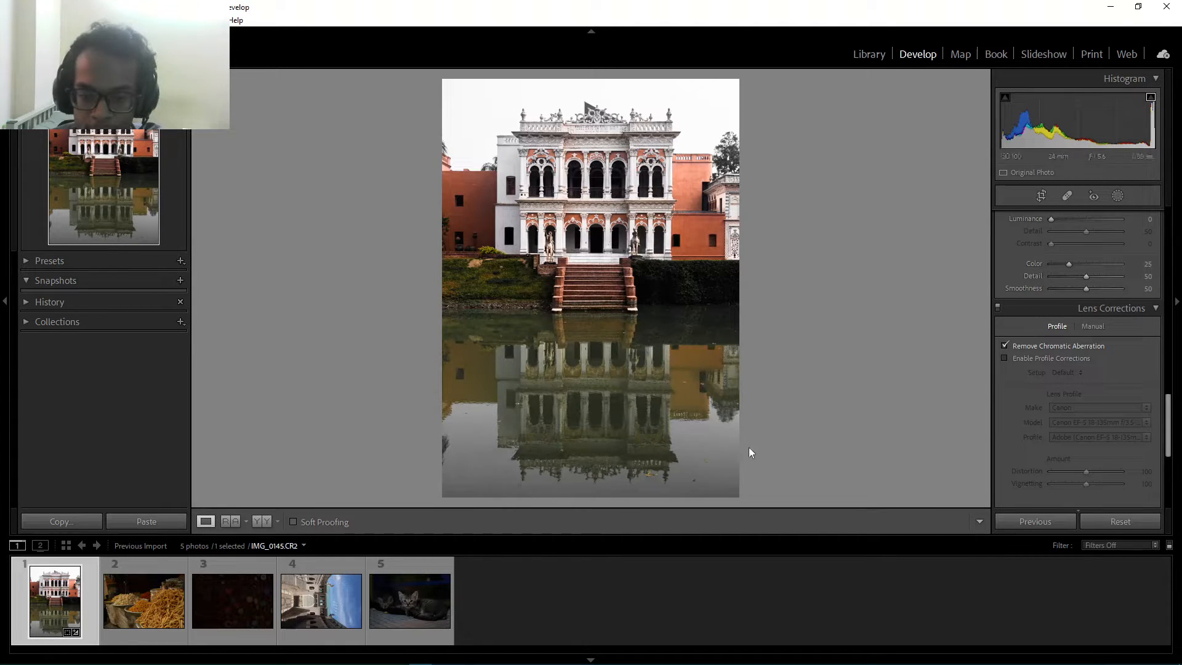
pyautogui.click(1006, 359)
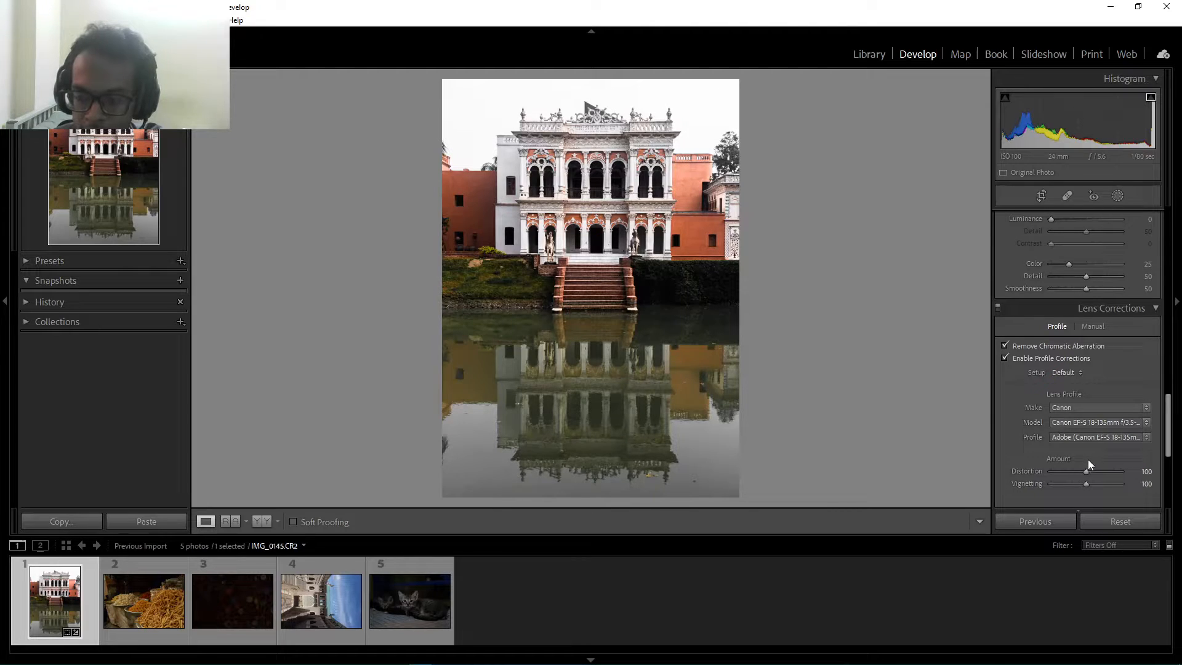
# Step: Darken the palace photo's edges with a post-crop vignetting Amount of -18
pyautogui.scroll(-2, 1040, 493)
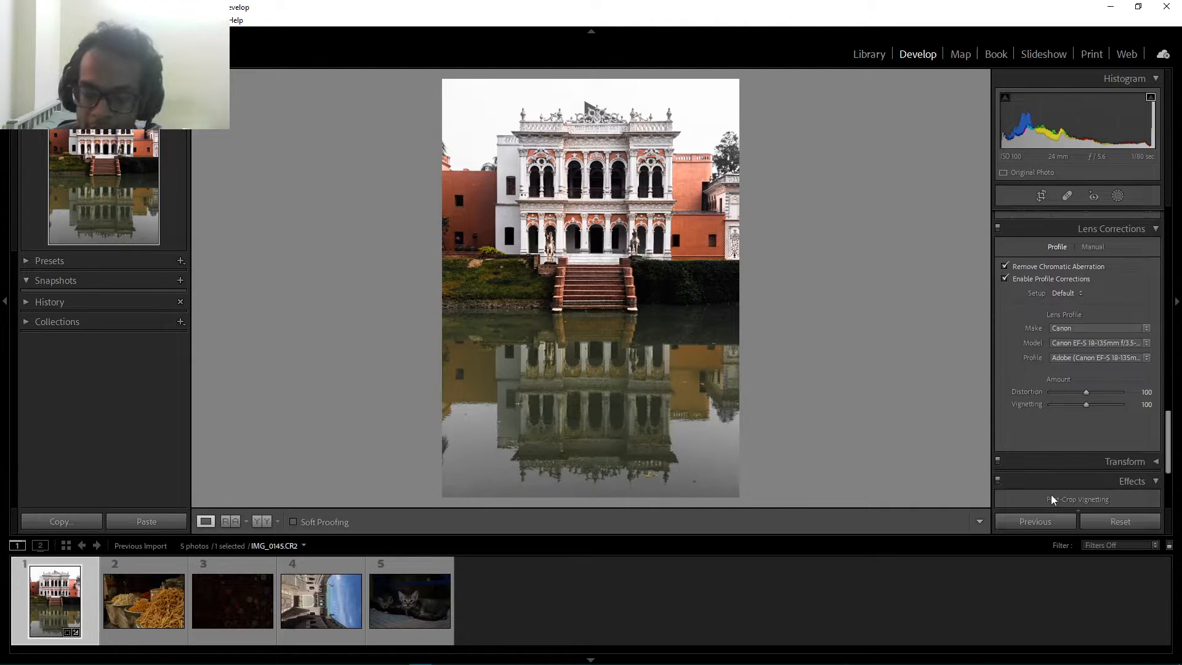
pyautogui.scroll(-4, 1050, 493)
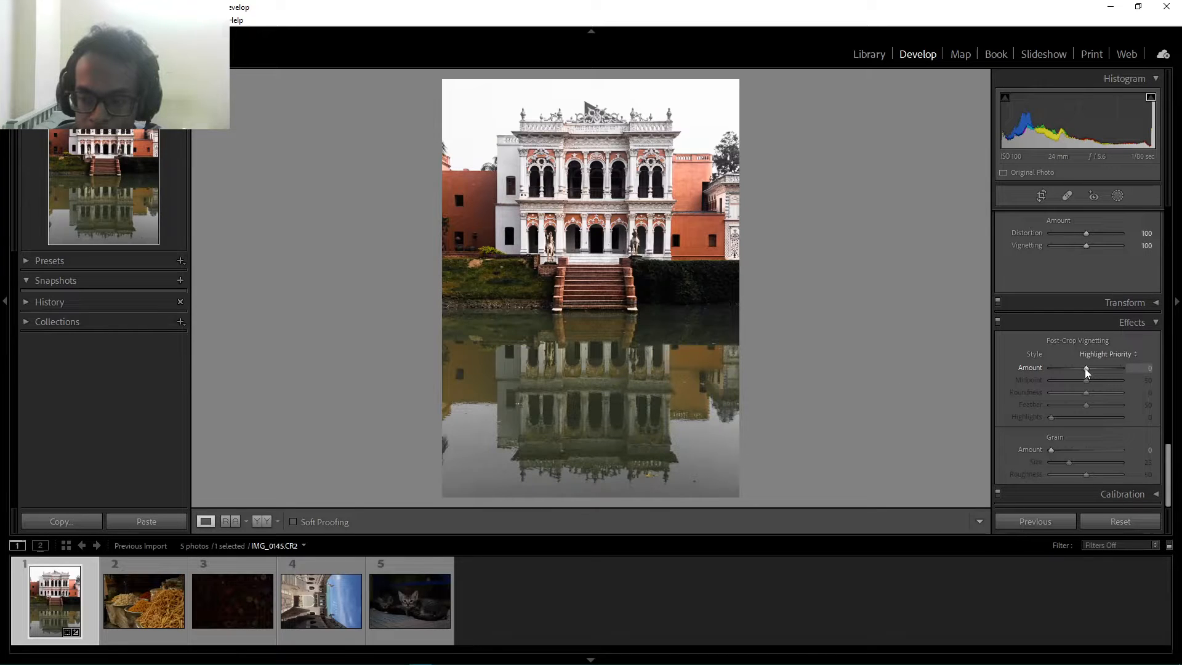
pyautogui.moveTo(1084, 368); pyautogui.dragTo(1079, 369)
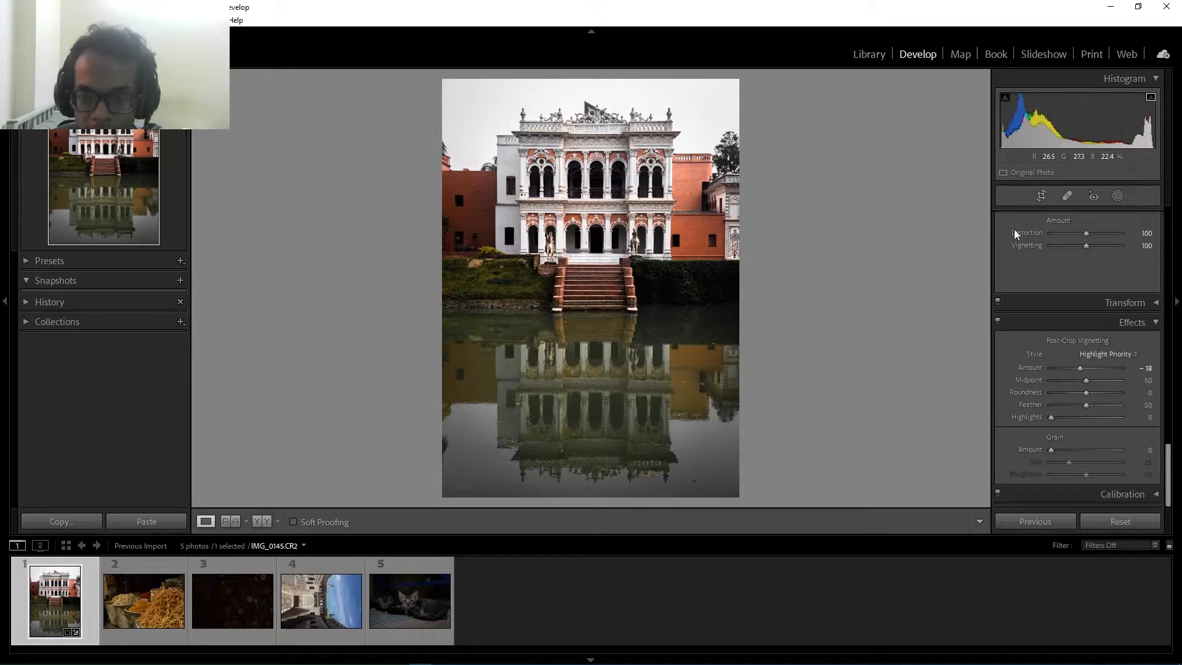
# Step: Compare the palace photo's before and after versions side by side
pyautogui.click(1041, 196)
pyautogui.click(1041, 196)
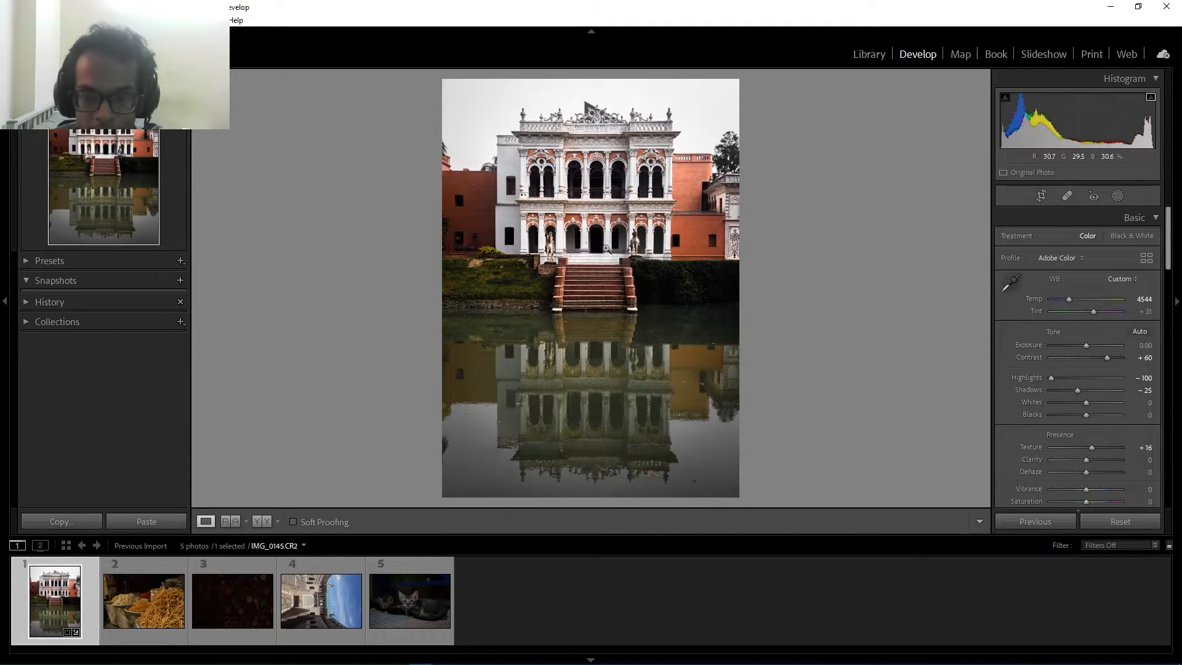
pyautogui.click(607, 248)
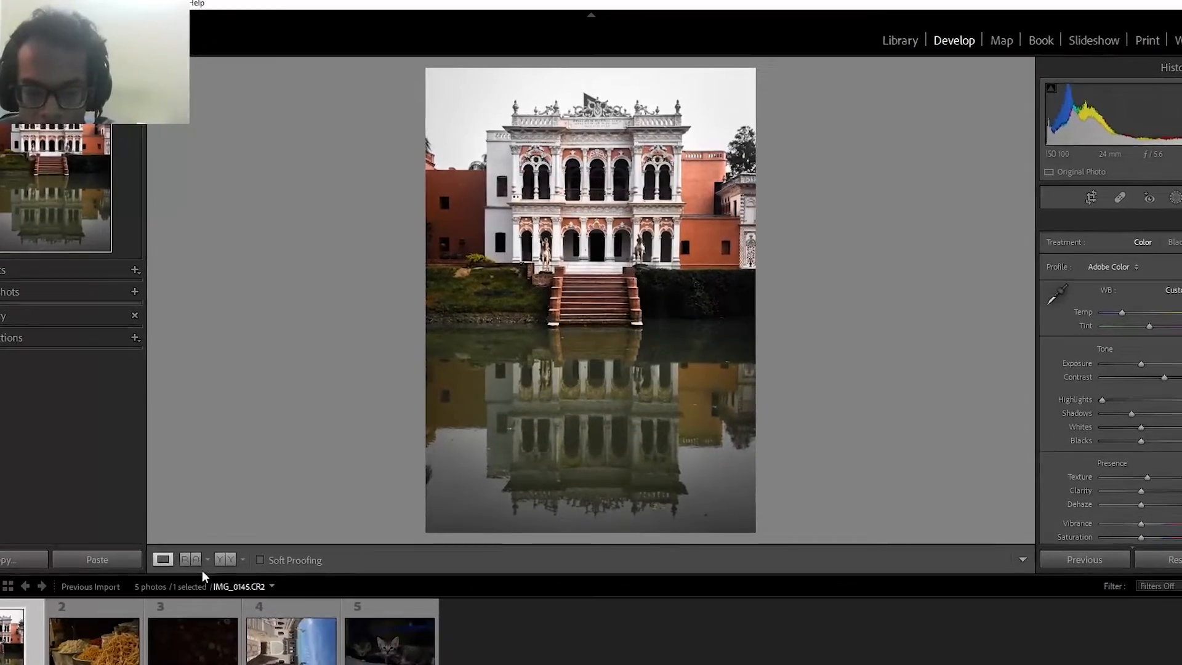
pyautogui.click(220, 560)
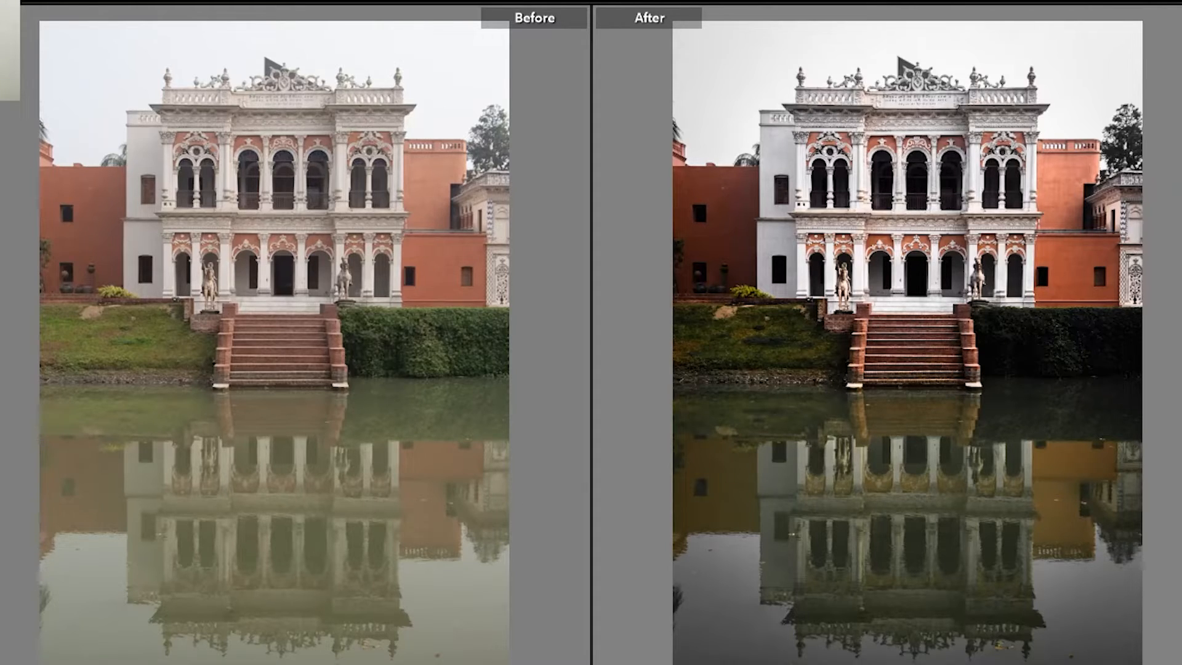
# Step: Open the second photo, of the snack stall, in single view and set Exposure +0.61, Temp 4105 and Highlights +21
pyautogui.press('Right')
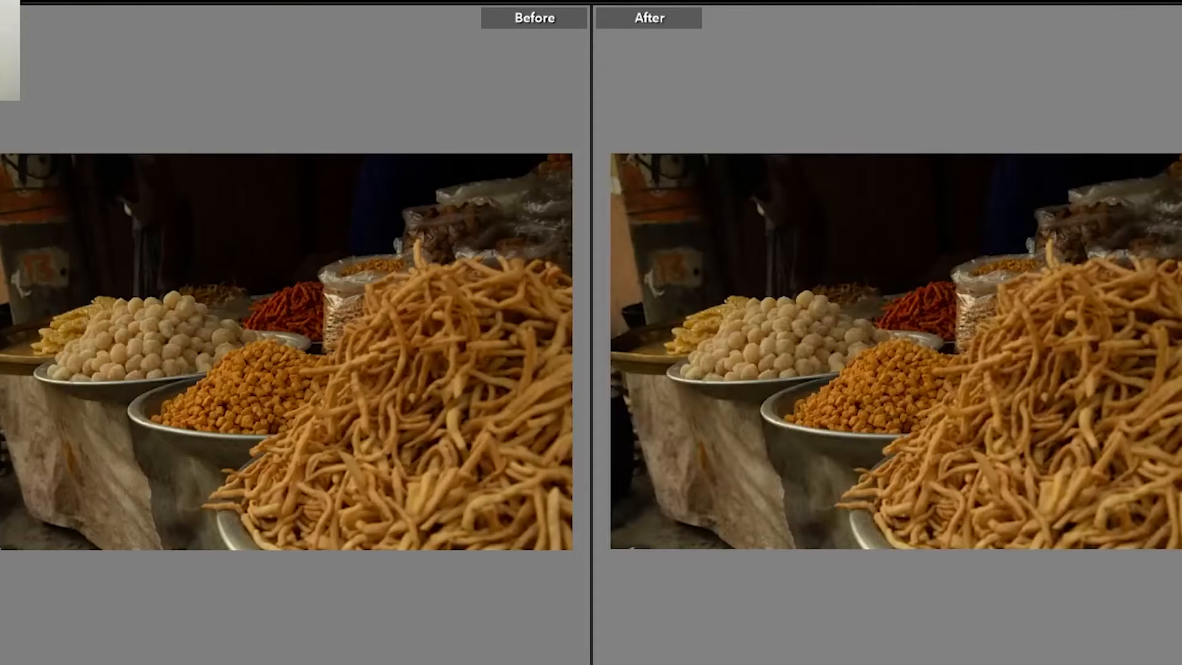
pyautogui.press('y')
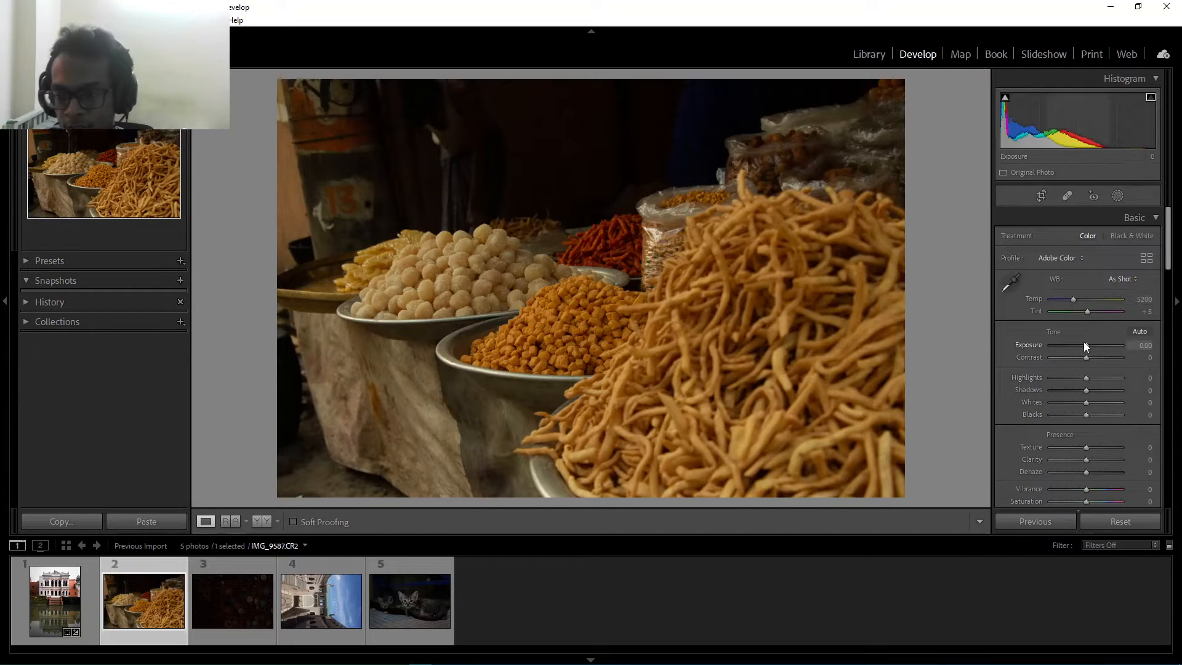
pyautogui.moveTo(1084, 344); pyautogui.dragTo(1088, 345)
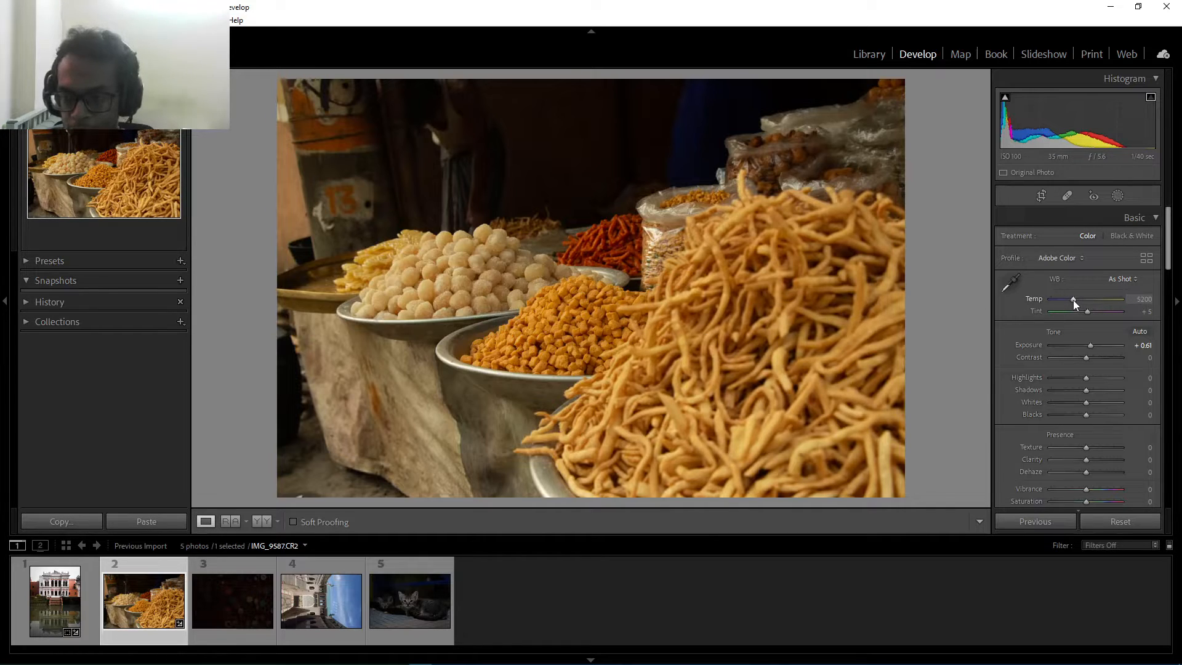
pyautogui.moveTo(1073, 300); pyautogui.dragTo(1066, 300)
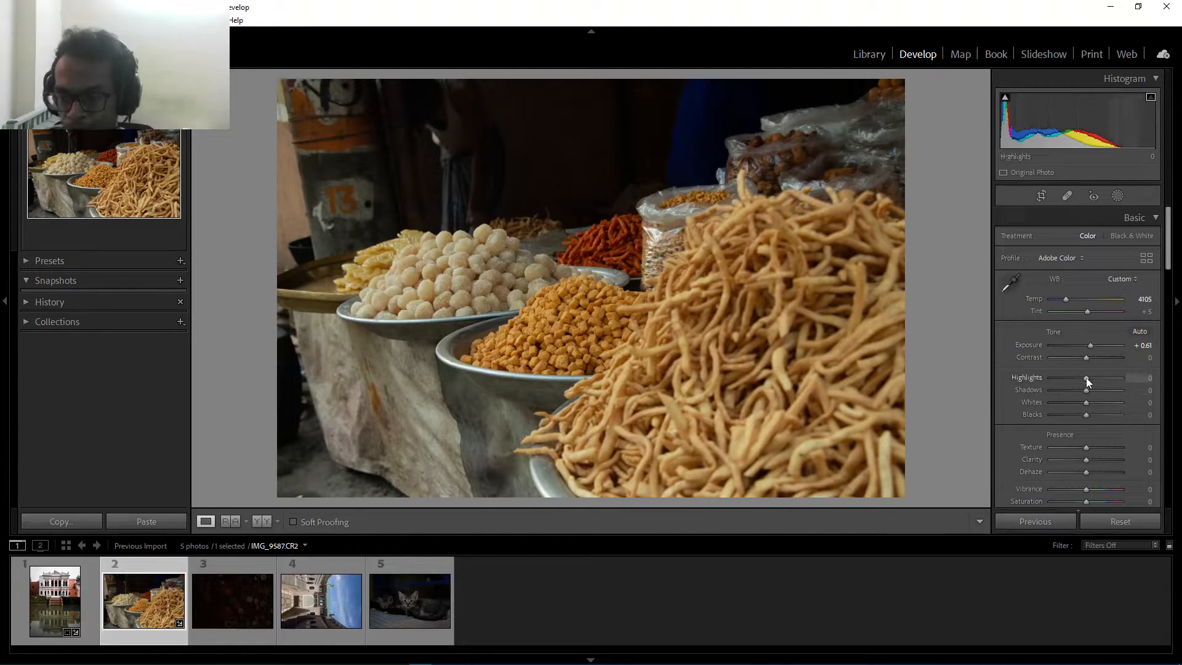
pyautogui.moveTo(1085, 378); pyautogui.dragTo(1096, 379)
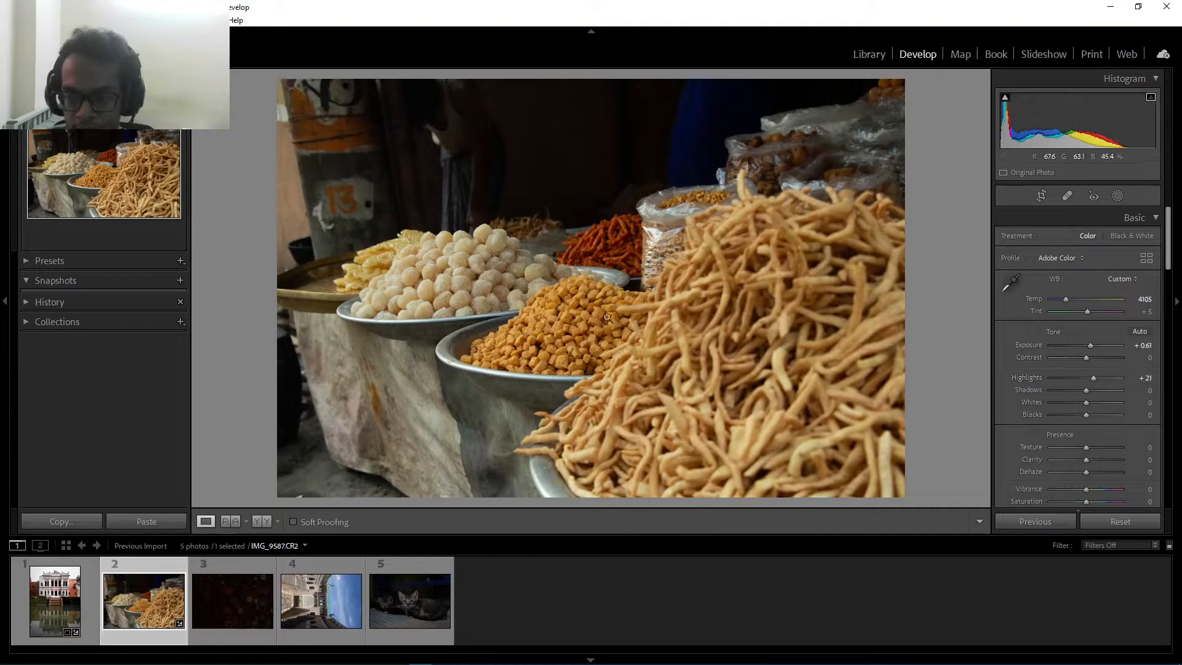
# Step: Refine the snack photo with Shadows -33, Whites +16, Blacks -16 and Texture +5
pyautogui.click(521, 301)
pyautogui.moveTo(736, 403); pyautogui.dragTo(473, 227)
pyautogui.moveTo(600, 281); pyautogui.dragTo(783, 361)
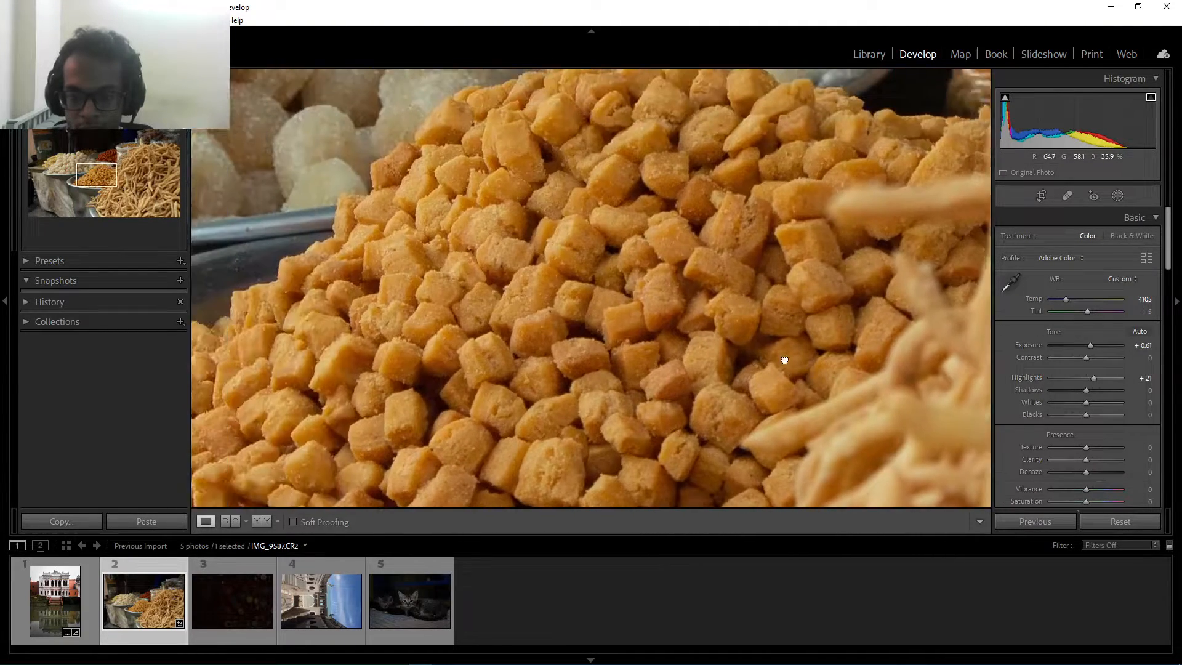
pyautogui.moveTo(468, 207); pyautogui.dragTo(762, 353)
pyautogui.moveTo(637, 297); pyautogui.dragTo(569, 320)
pyautogui.moveTo(807, 349); pyautogui.dragTo(528, 280)
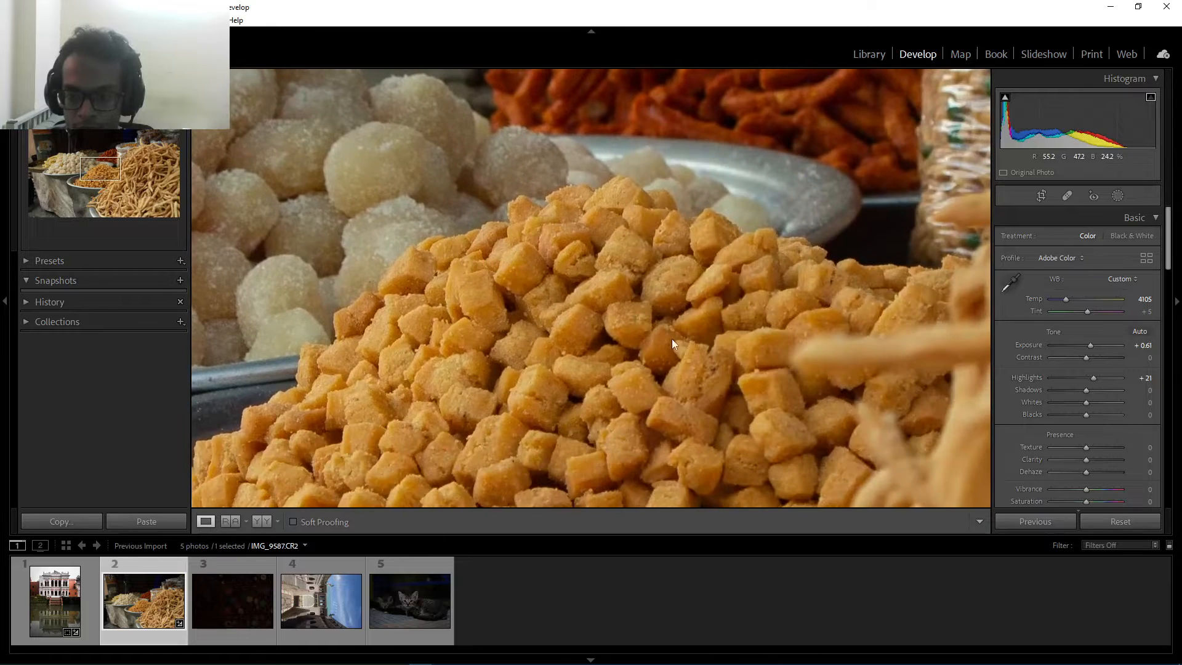
pyautogui.click(674, 340)
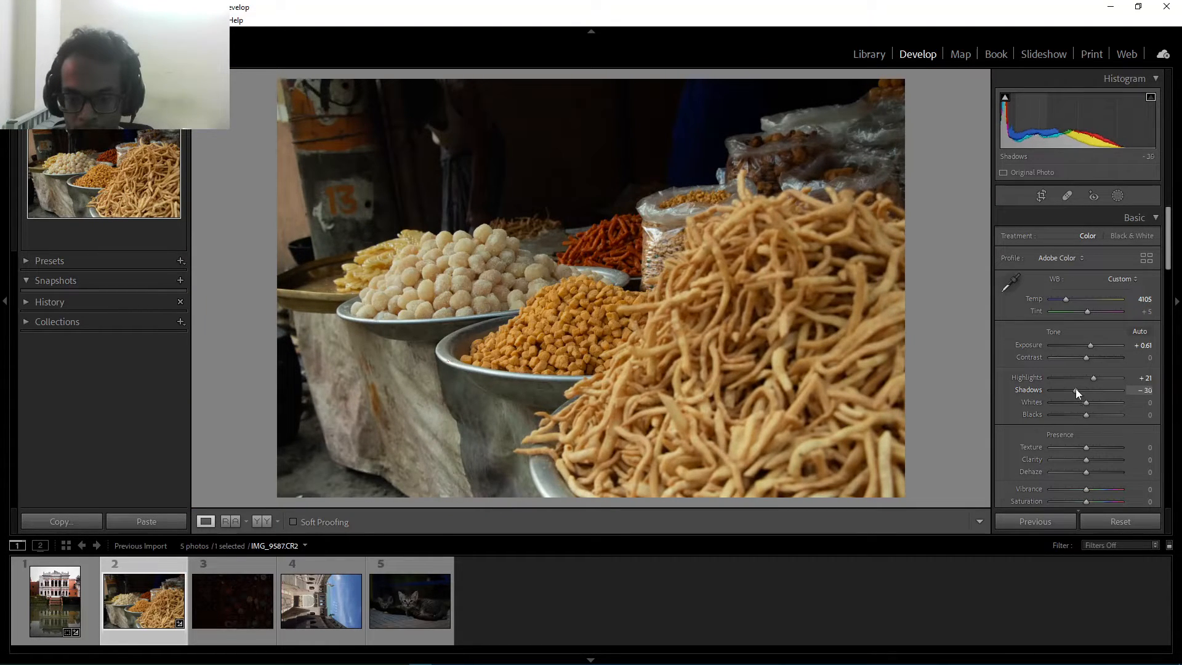
pyautogui.moveTo(1076, 389); pyautogui.dragTo(1093, 403)
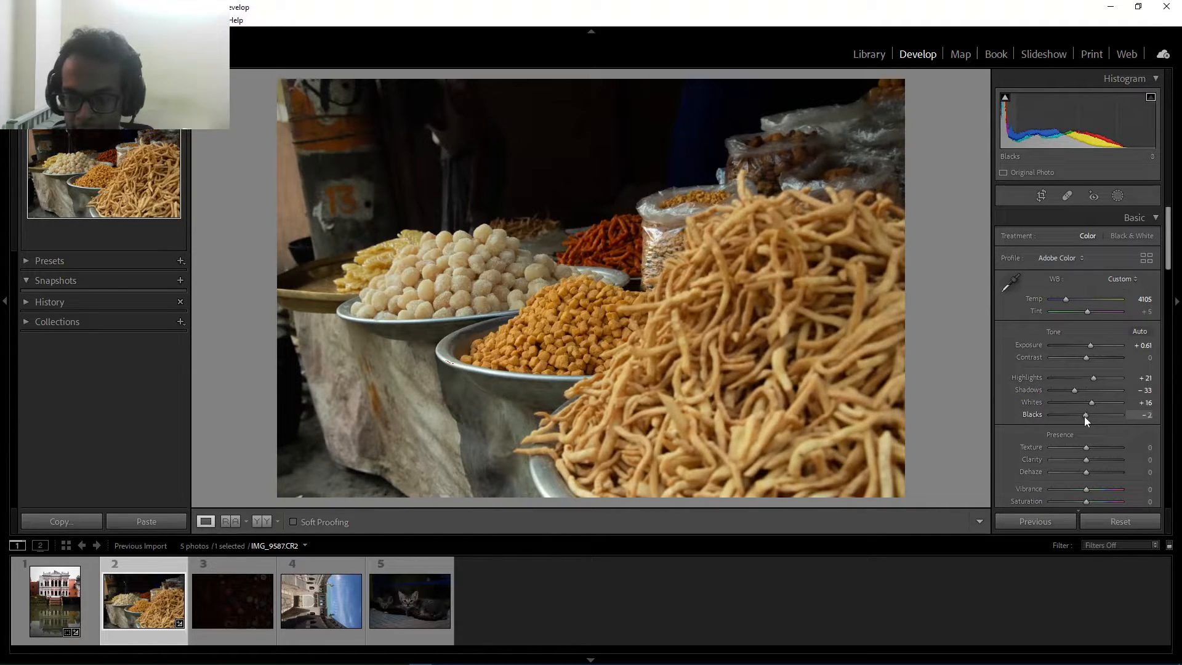
pyautogui.moveTo(1086, 416); pyautogui.dragTo(1081, 416)
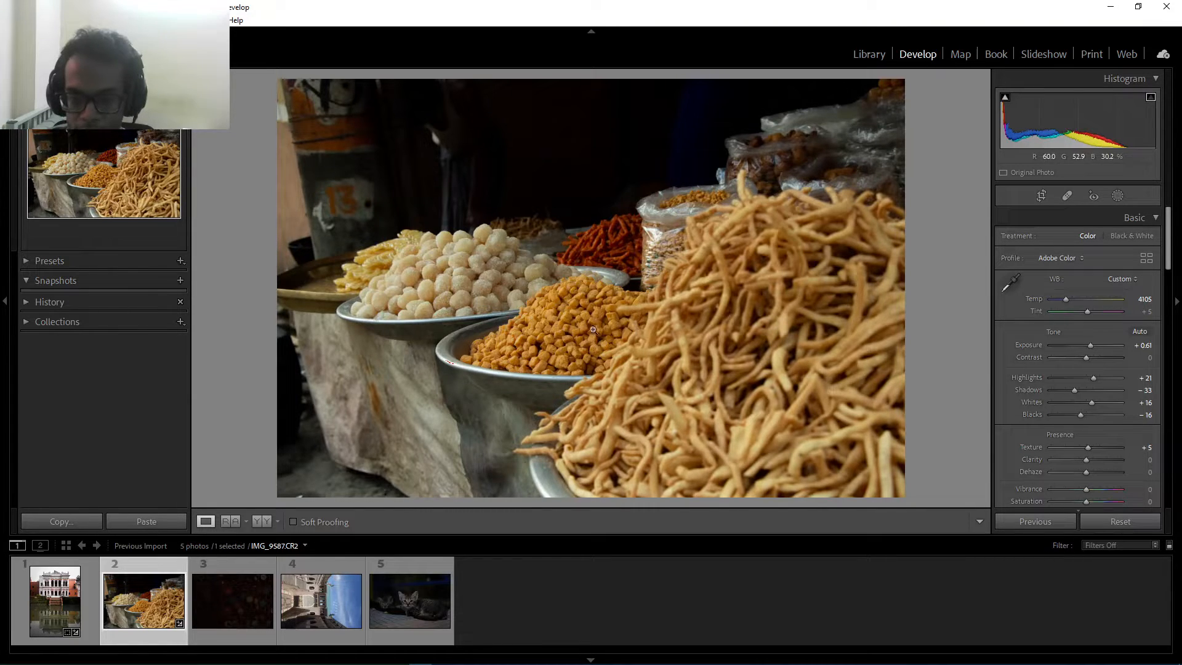
# Step: Examine the detail of the snacks up close across the photo
pyautogui.click(558, 335)
pyautogui.moveTo(400, 148); pyautogui.dragTo(699, 448)
pyautogui.moveTo(741, 373); pyautogui.dragTo(243, 225)
pyautogui.moveTo(769, 406); pyautogui.dragTo(510, 257)
pyautogui.click(538, 327)
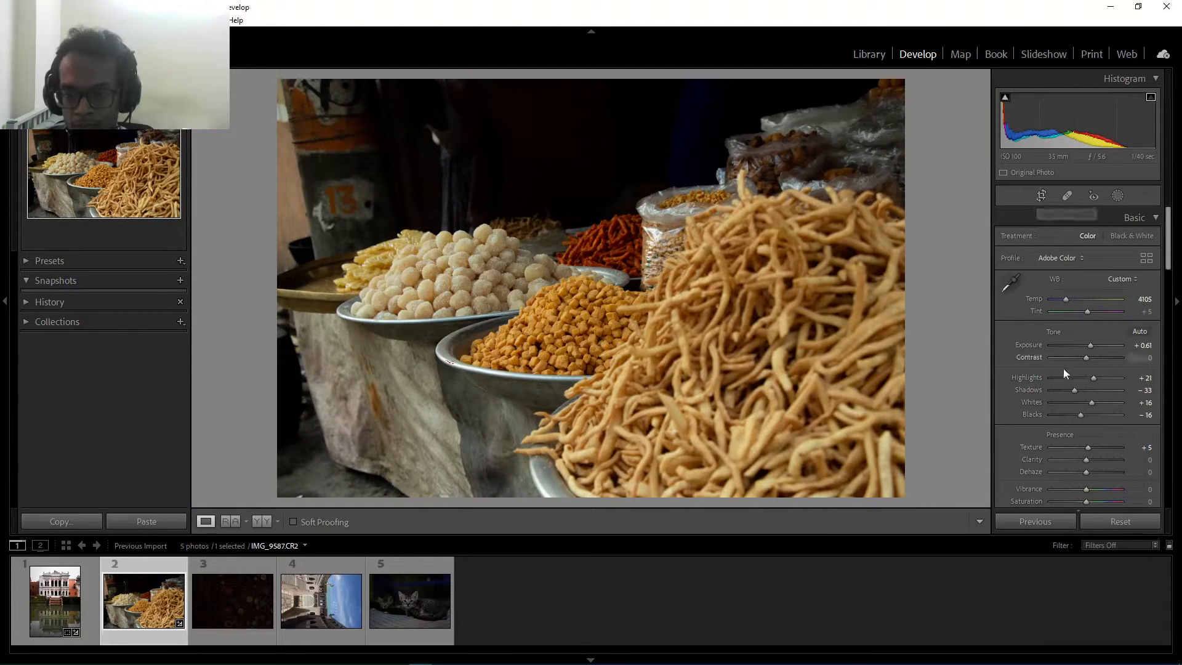
pyautogui.scroll(-2, 1072, 443)
pyautogui.scroll(2, 1072, 443)
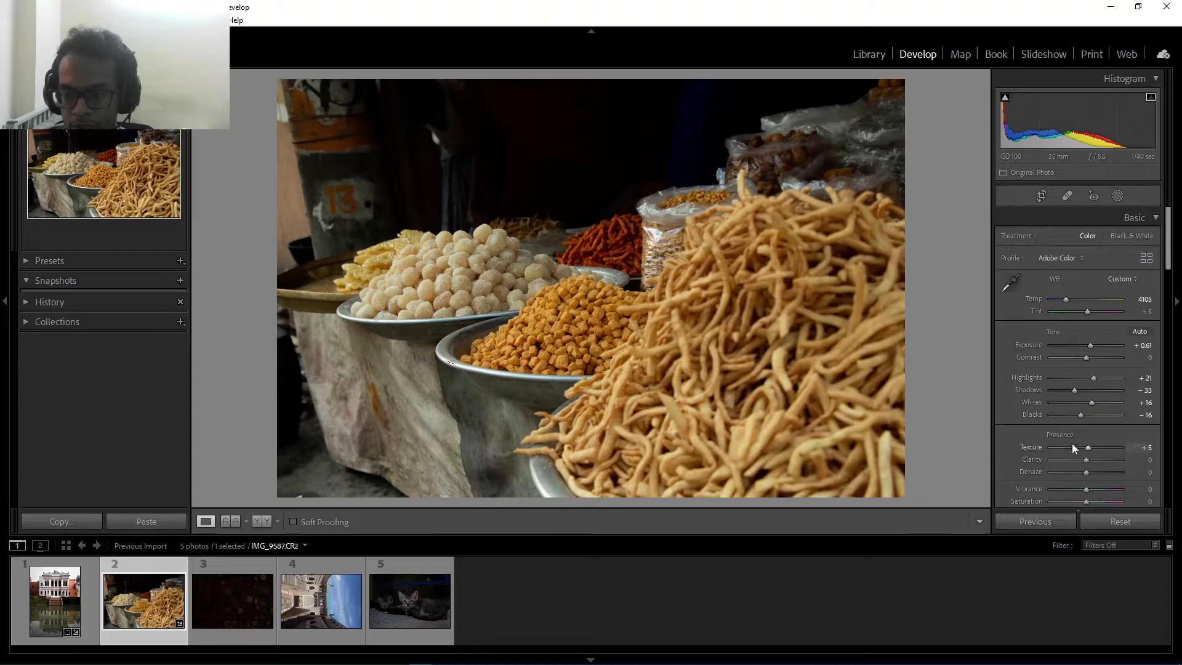
# Step: Crop the snack photo tighter, trimming the dark background above and both sides to focus on the bowls
pyautogui.click(1042, 196)
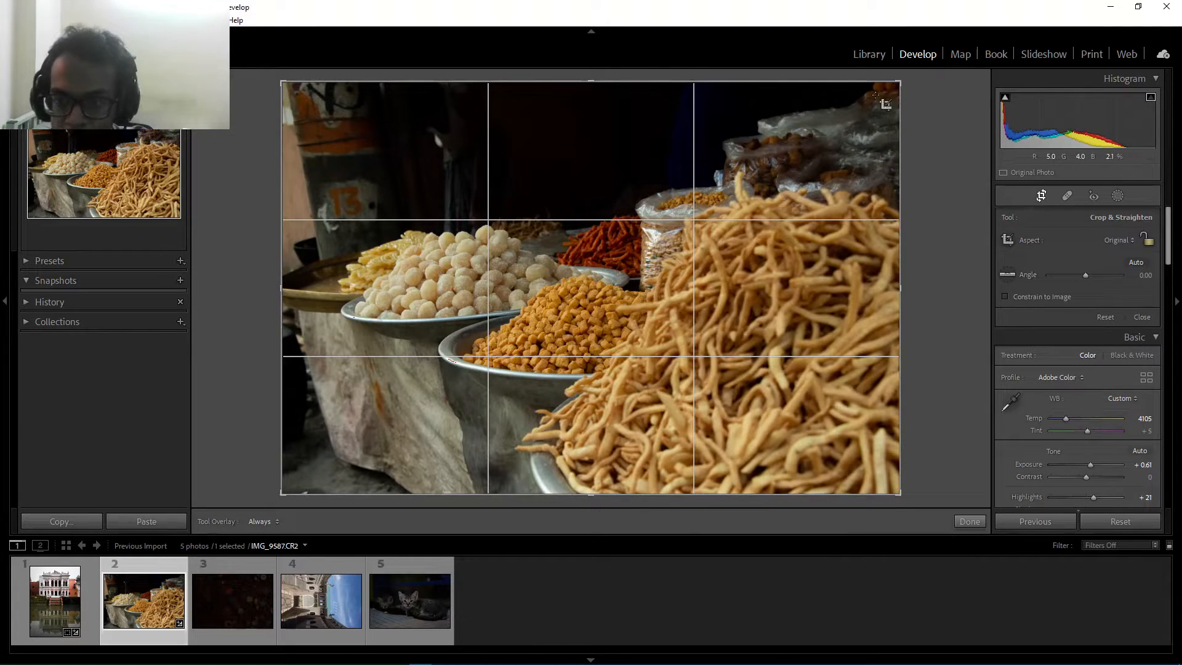
pyautogui.moveTo(899, 81); pyautogui.dragTo(856, 122)
pyautogui.moveTo(526, 287); pyautogui.dragTo(494, 287)
pyautogui.moveTo(363, 204); pyautogui.dragTo(349, 183)
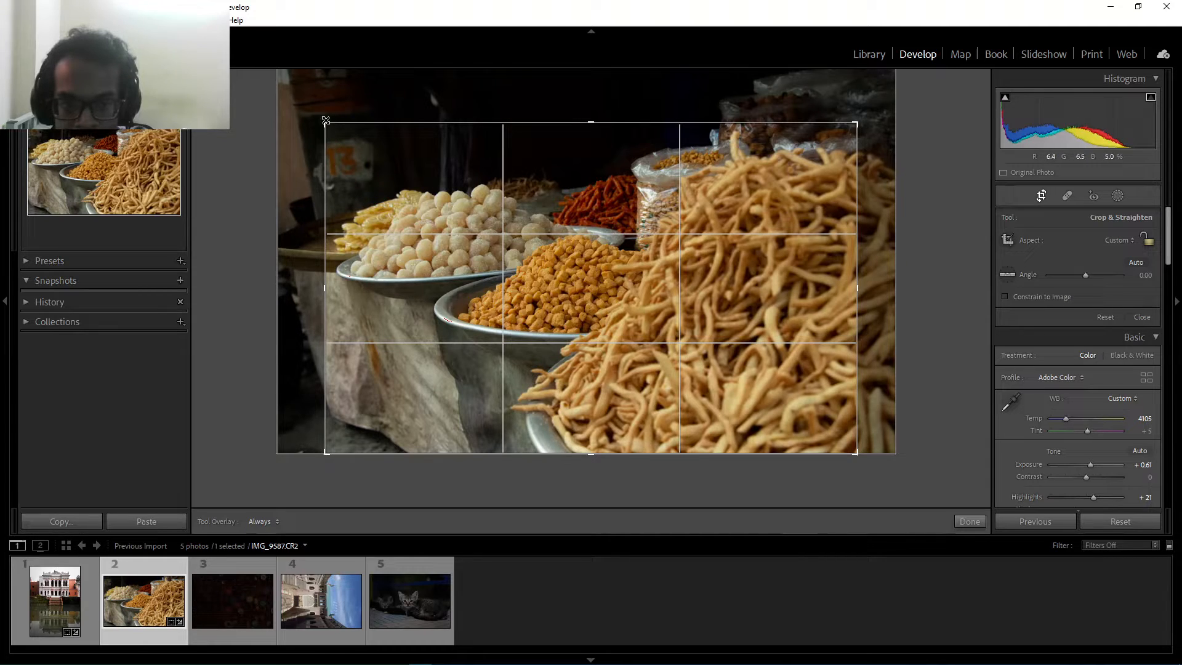
pyautogui.moveTo(325, 122); pyautogui.dragTo(339, 132)
pyautogui.moveTo(450, 232); pyautogui.dragTo(470, 230)
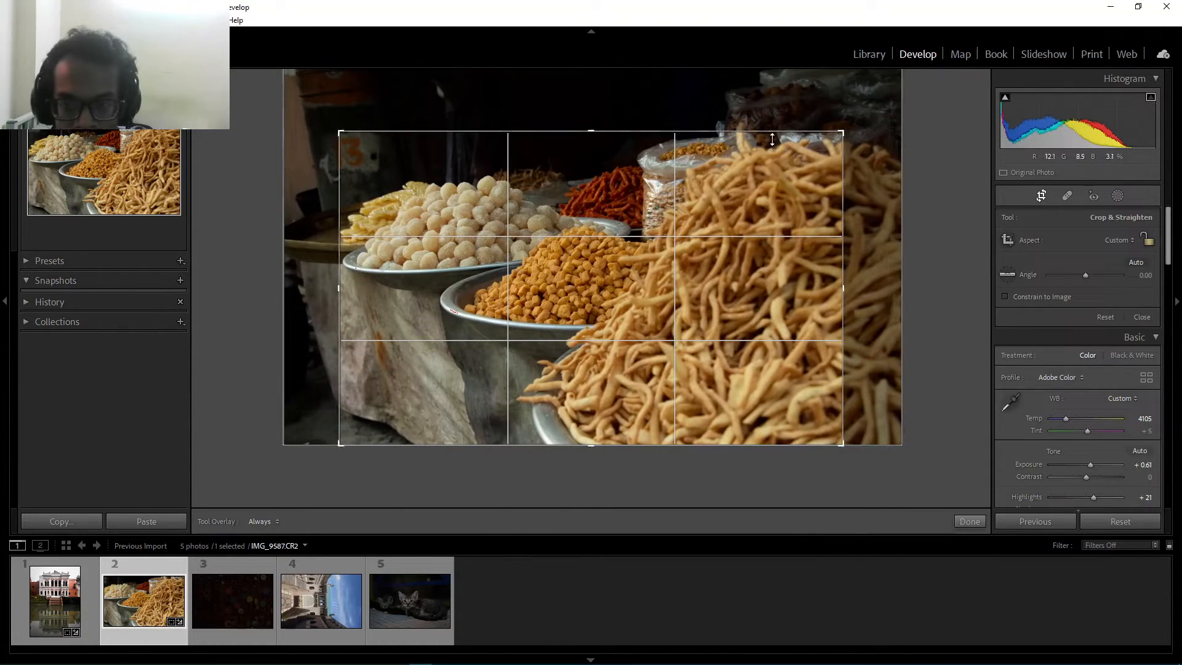
pyautogui.moveTo(842, 132); pyautogui.dragTo(817, 132)
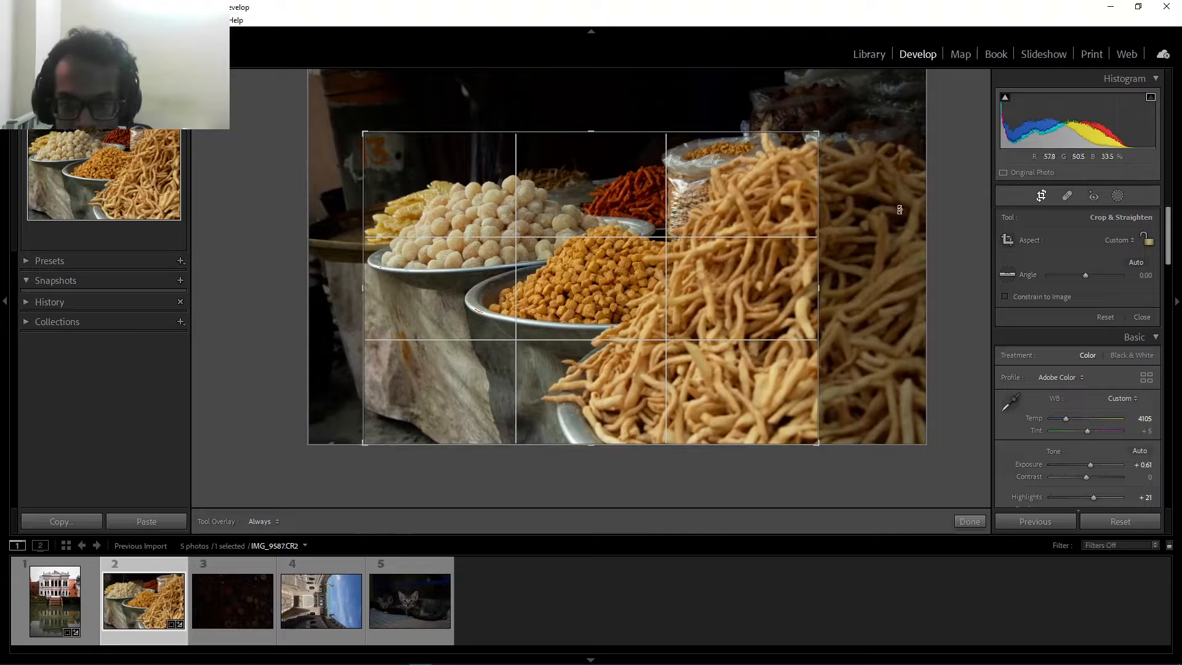
pyautogui.click(1041, 195)
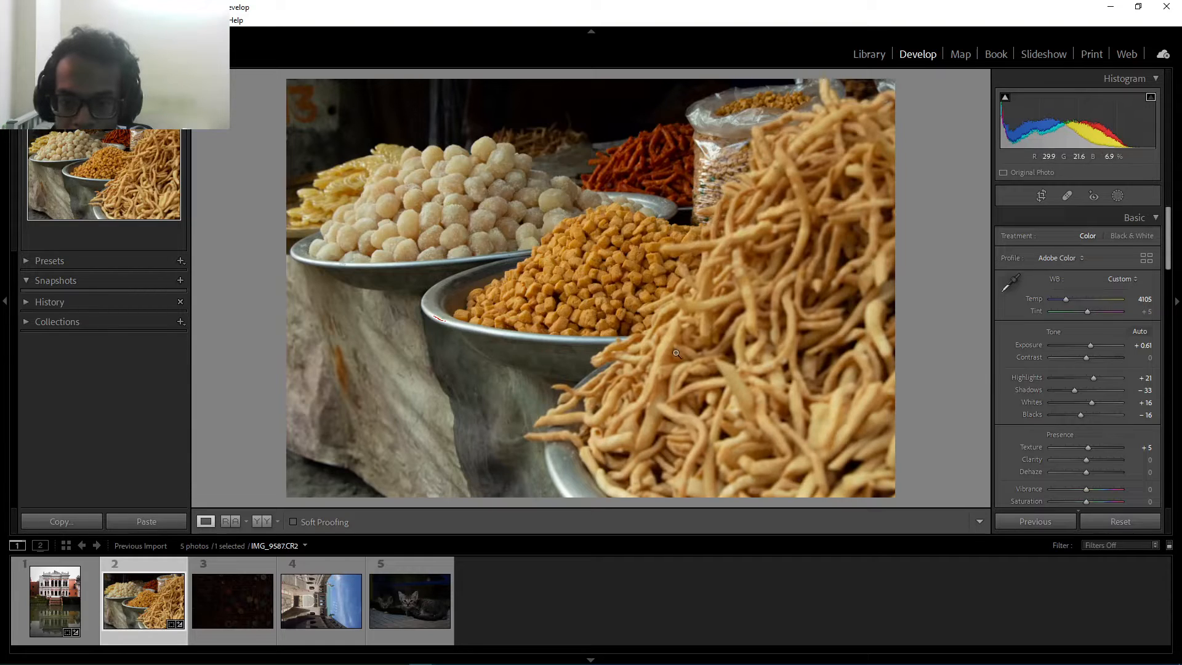
# Step: Shape the snack photo's tone curve by region with Highlights +45, Lights +22 and Darks -8
pyautogui.scroll(-2, 1071, 418)
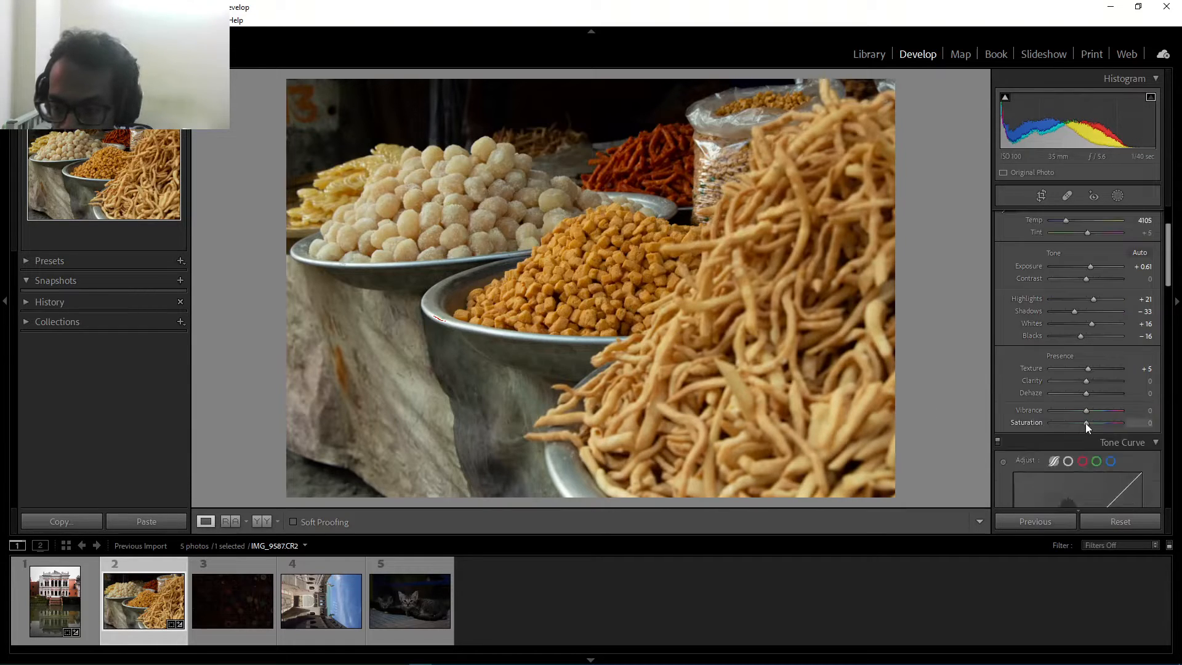
pyautogui.scroll(-8, 1074, 441)
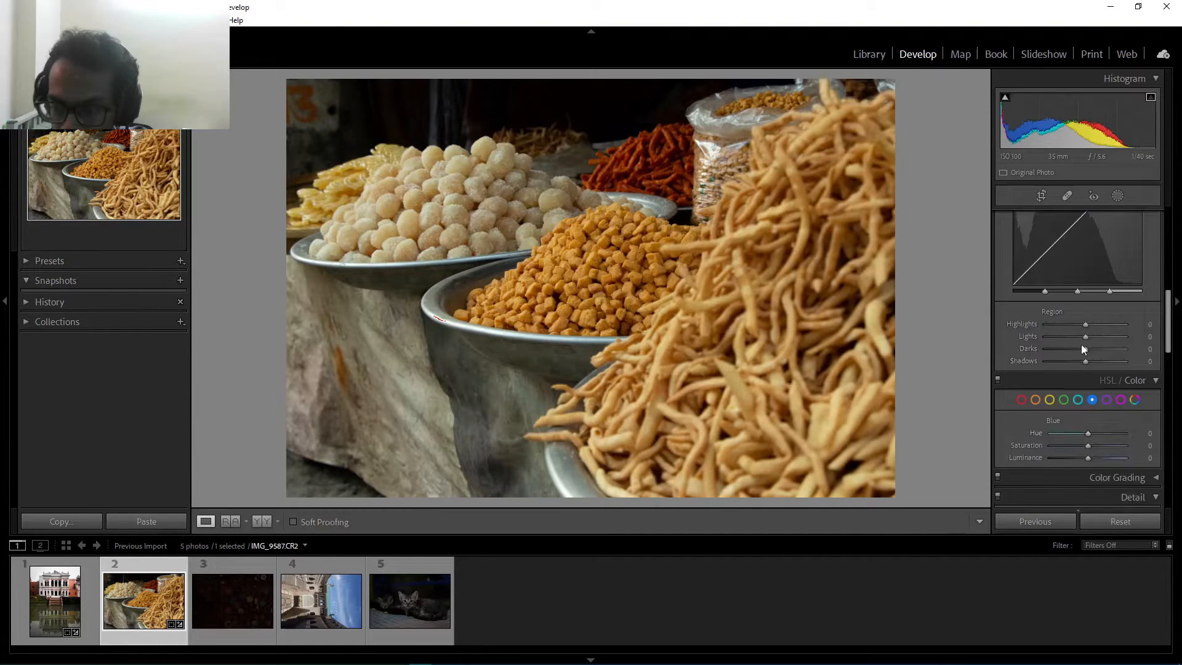
pyautogui.moveTo(1085, 323); pyautogui.dragTo(1098, 325)
pyautogui.scroll(4, 1099, 325)
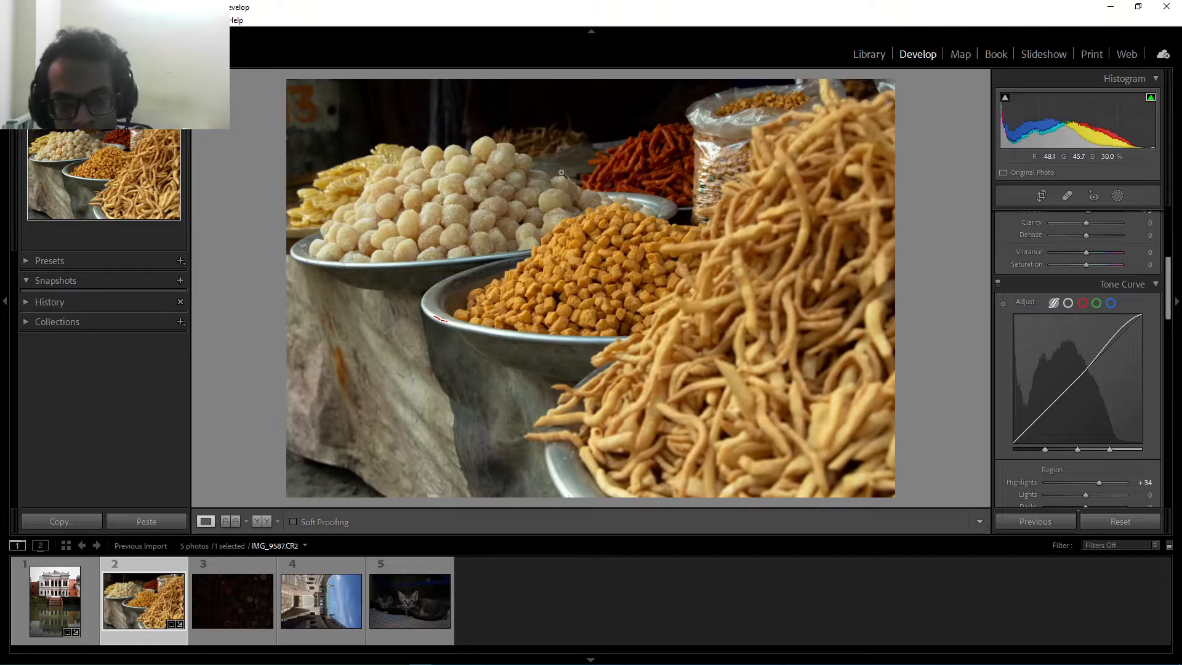
pyautogui.click(727, 158)
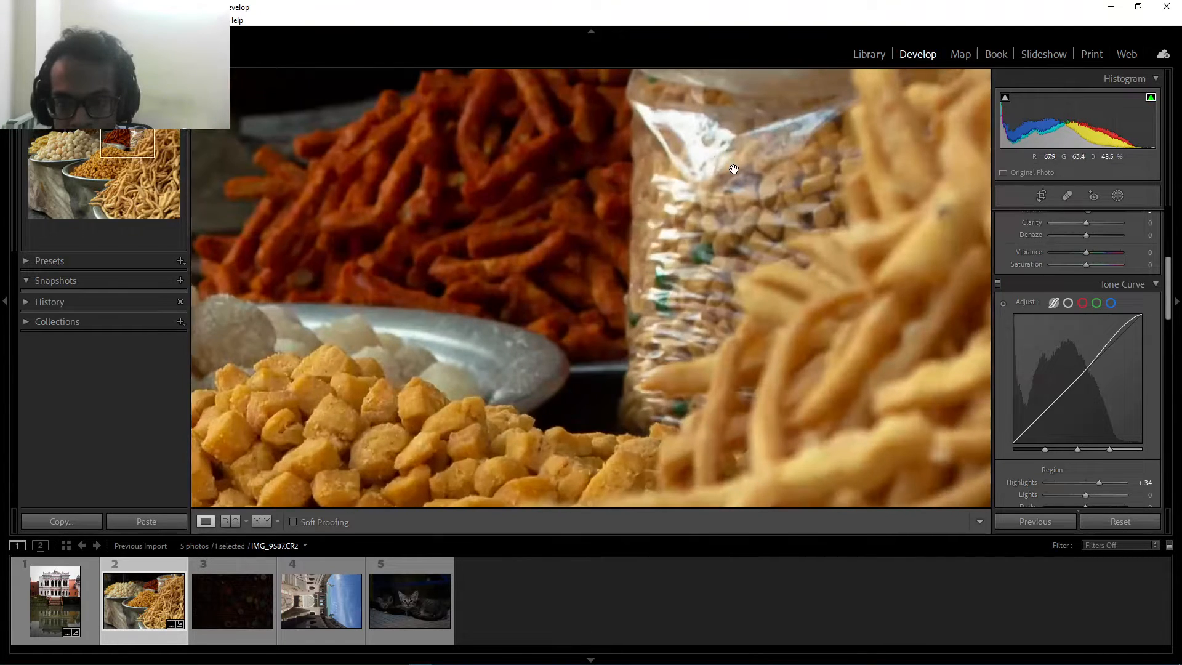
pyautogui.moveTo(604, 351); pyautogui.dragTo(923, 139)
pyautogui.moveTo(295, 335); pyautogui.dragTo(841, 483)
pyautogui.click(401, 252)
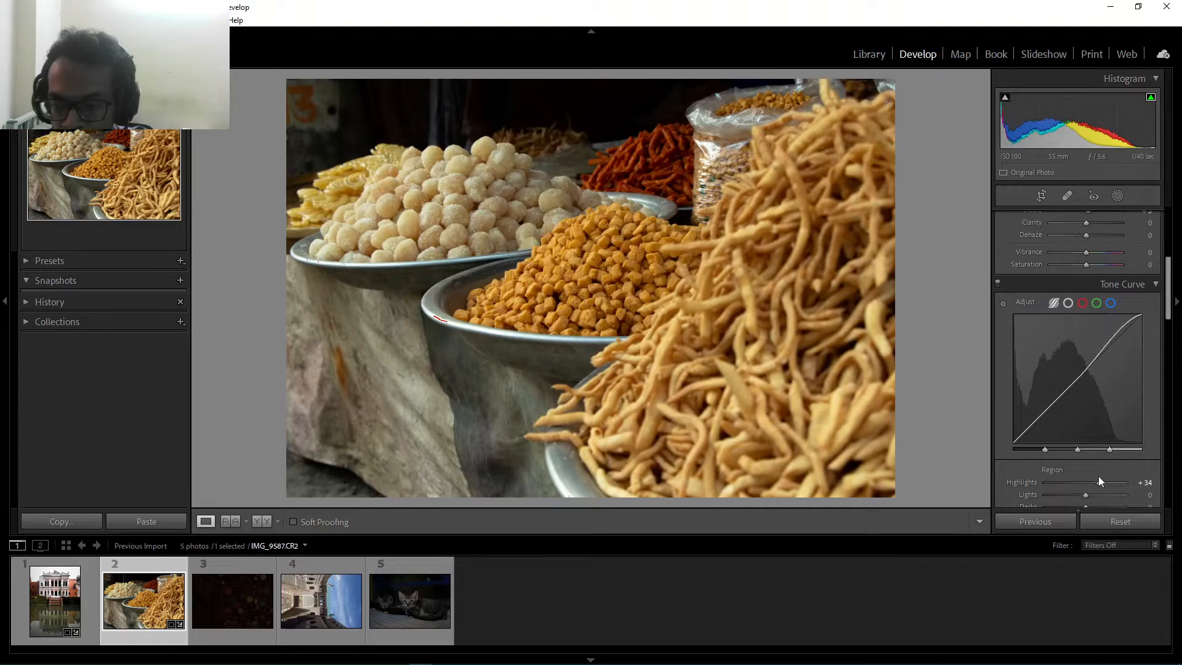
pyautogui.moveTo(1097, 482)
pyautogui.mouseDown()
pyautogui.moveTo(1048, 484)
pyautogui.moveTo(1130, 483)
pyautogui.moveTo(1061, 483)
pyautogui.moveTo(1118, 482)
pyautogui.moveTo(1101, 481)
pyautogui.mouseUp()
pyautogui.scroll(-3, 1088, 456)
pyautogui.moveTo(1085, 416); pyautogui.dragTo(1112, 445)
# Step: Adjust the snack photo's colour mix with orange Saturation +25 and Luminance +28, and yellow Saturation -48 and Luminance +27
pyautogui.scroll(-3, 1083, 431)
pyautogui.click(1036, 400)
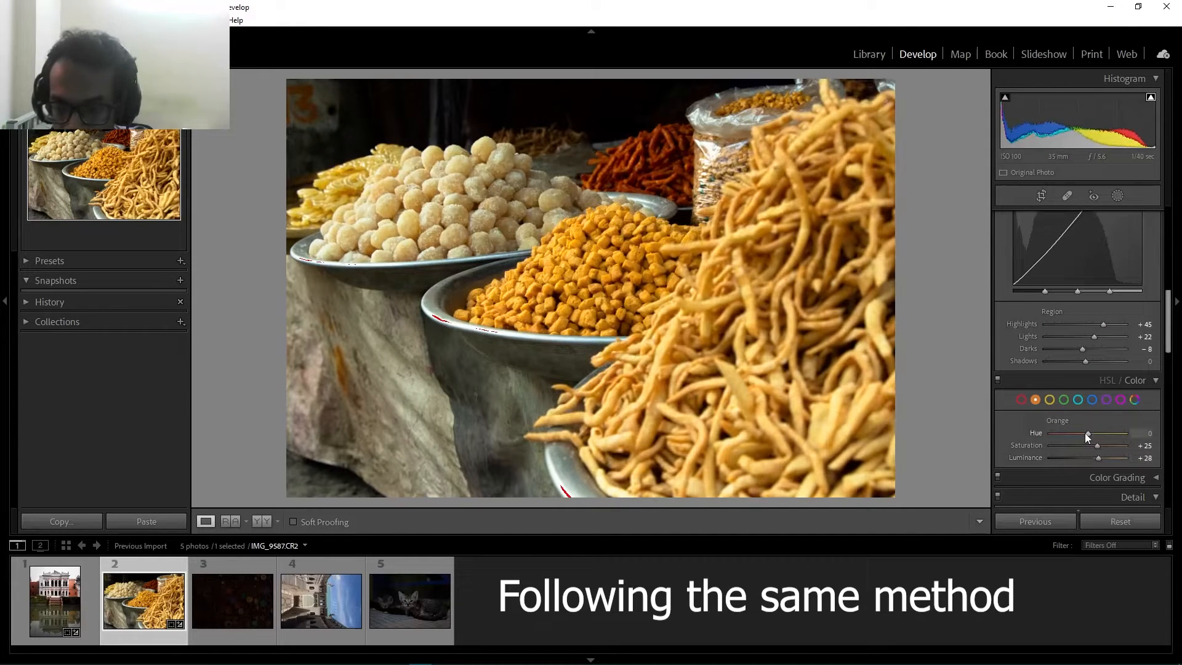
pyautogui.click(1049, 400)
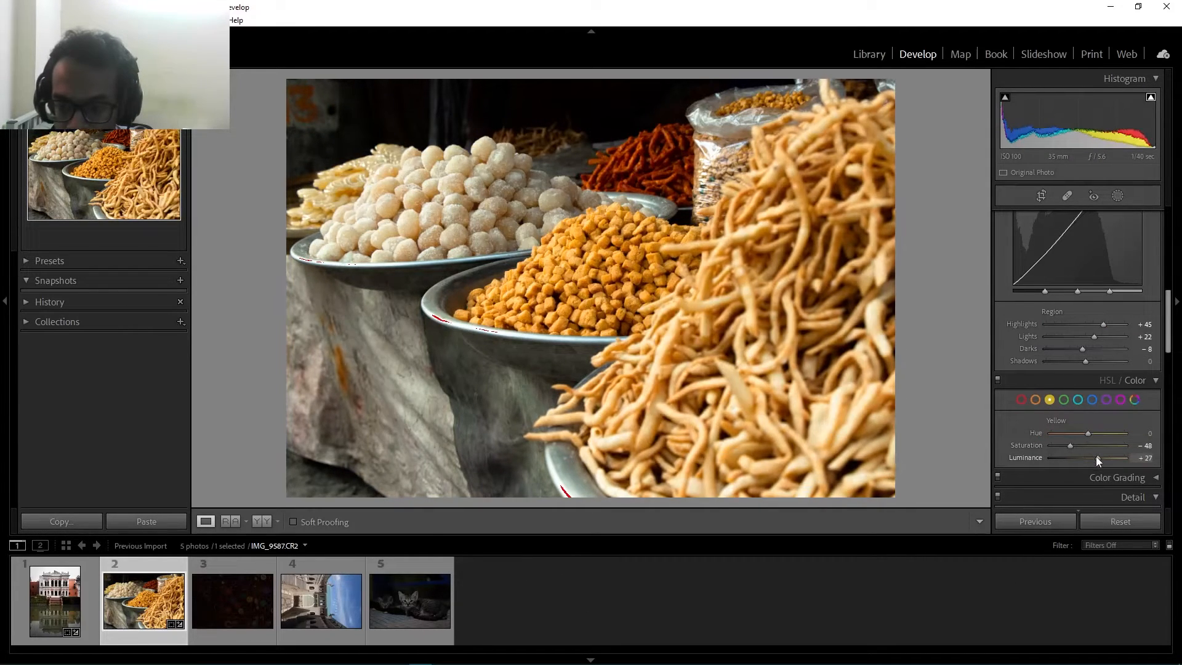
pyautogui.click(1021, 399)
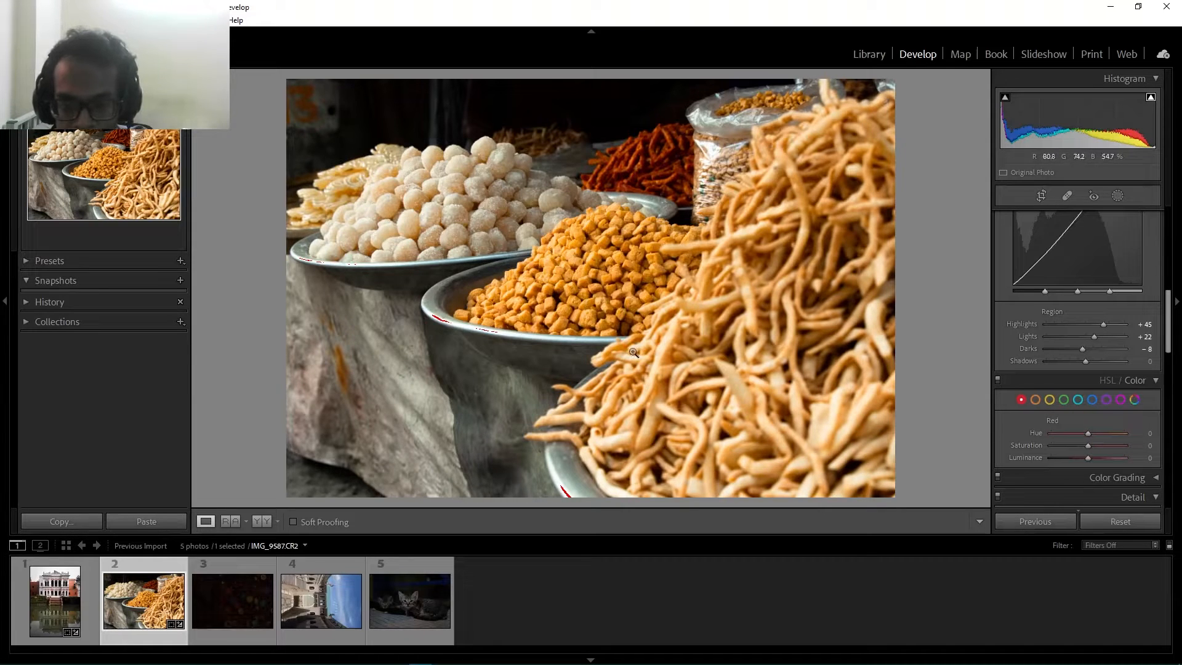
pyautogui.click(658, 185)
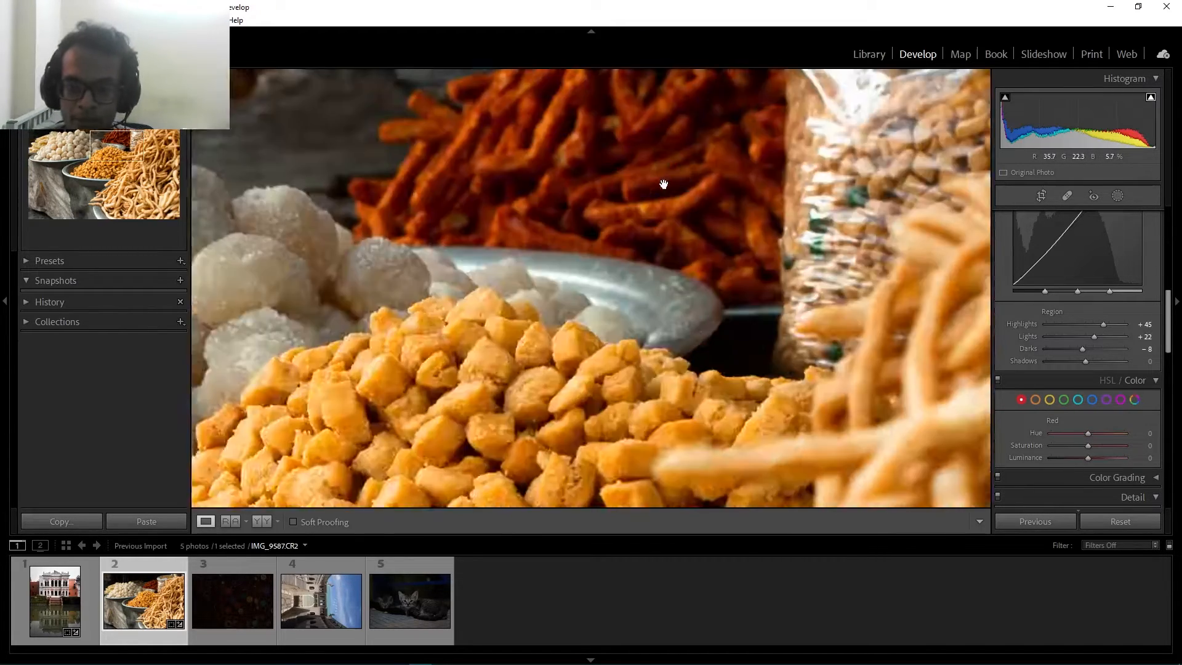
pyautogui.moveTo(662, 185); pyautogui.dragTo(633, 282)
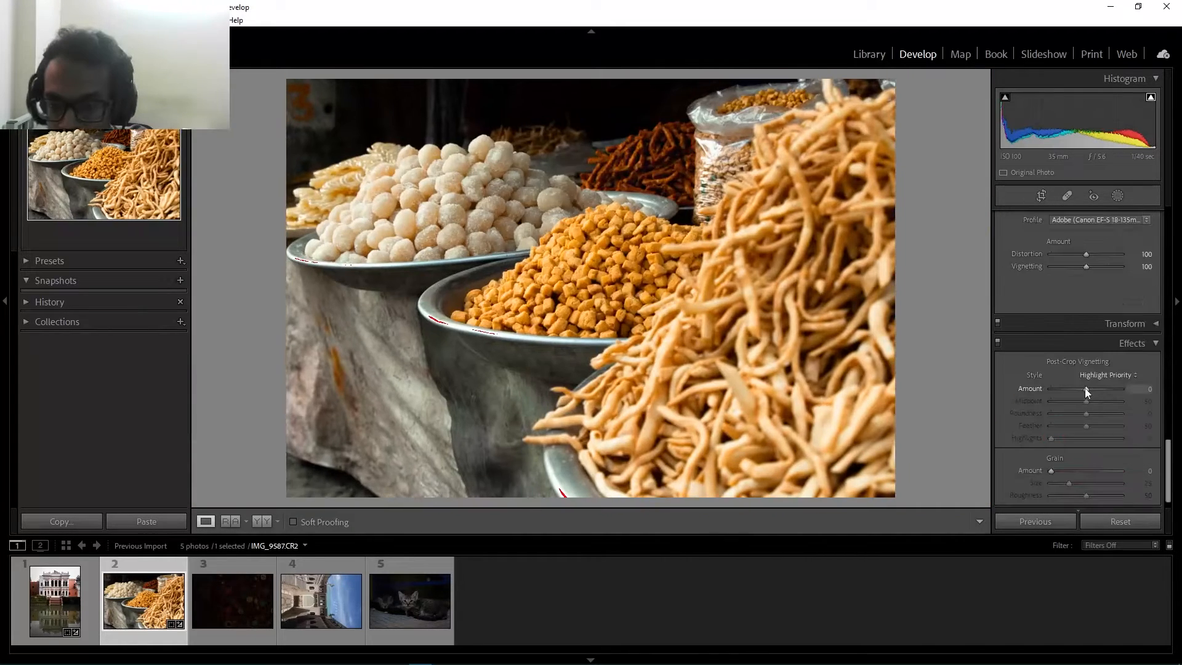
# Step: Apply a post-crop vignette of -23 to the snack photo and compare it side by side with the original
pyautogui.moveTo(1085, 389); pyautogui.dragTo(1077, 388)
pyautogui.click(265, 522)
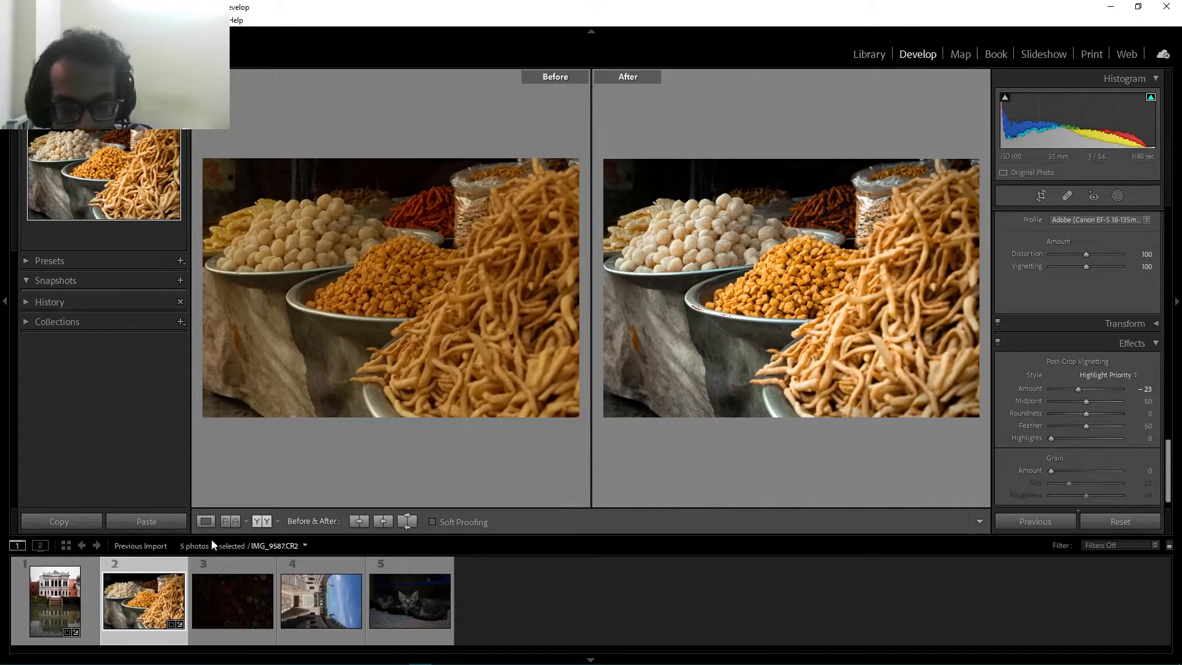
# Step: Open the third photo, the dark bamboo tubes, in single view and check its shadow clipping up close
pyautogui.click(235, 604)
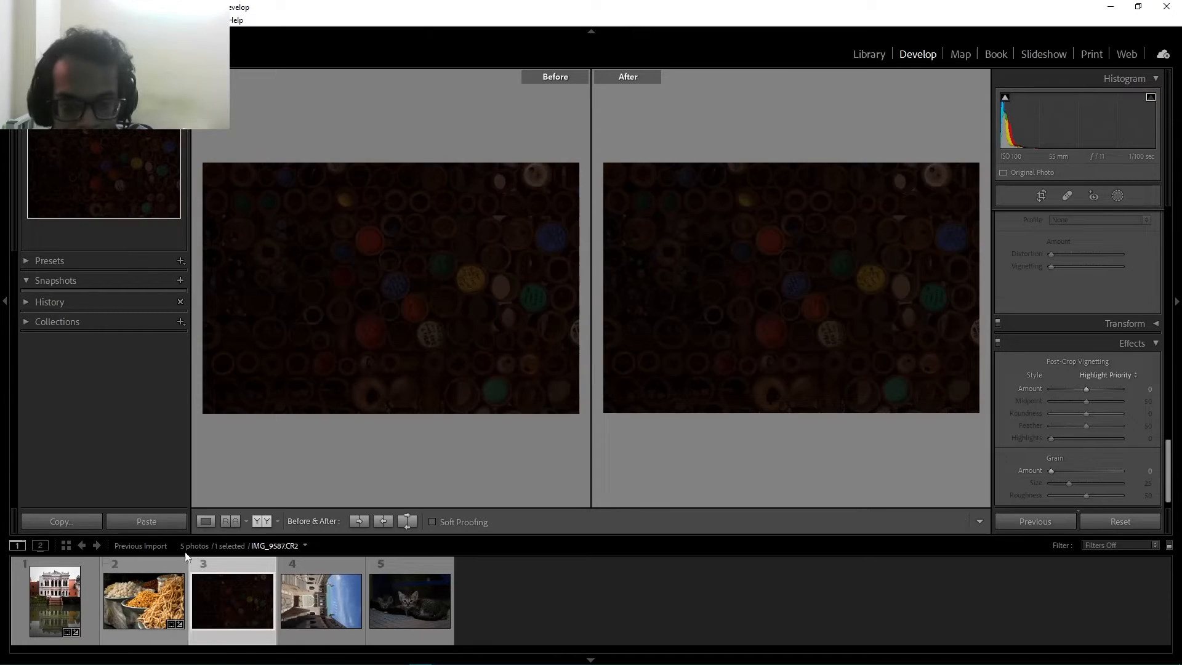
pyautogui.press('y')
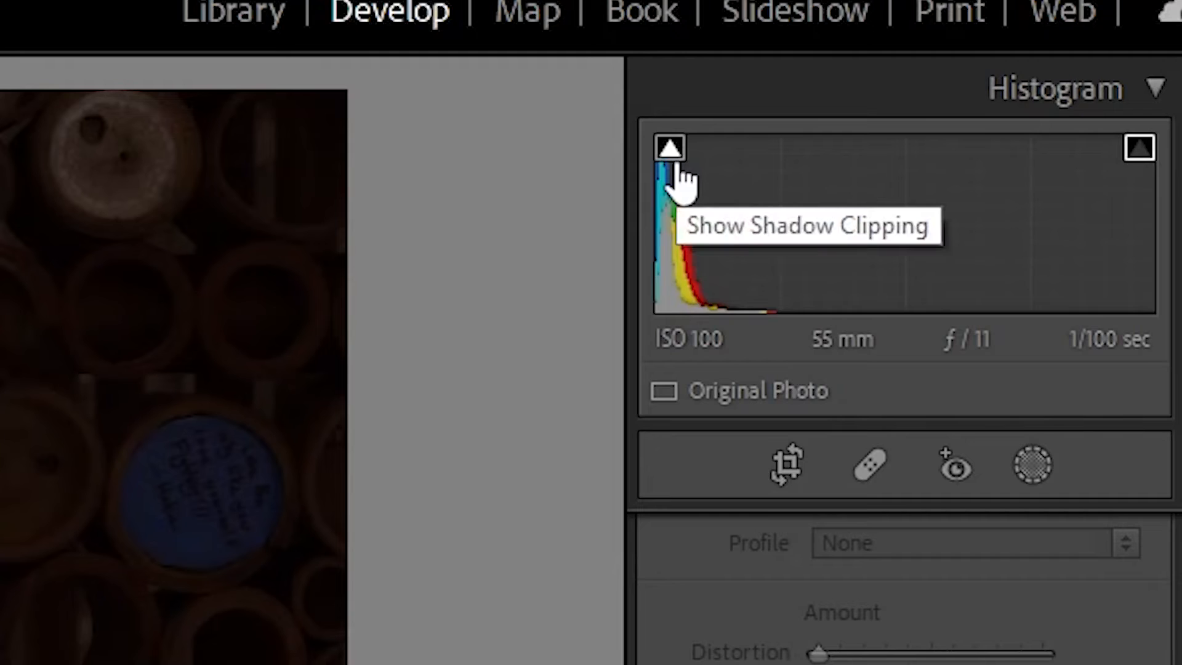
pyautogui.click(671, 149)
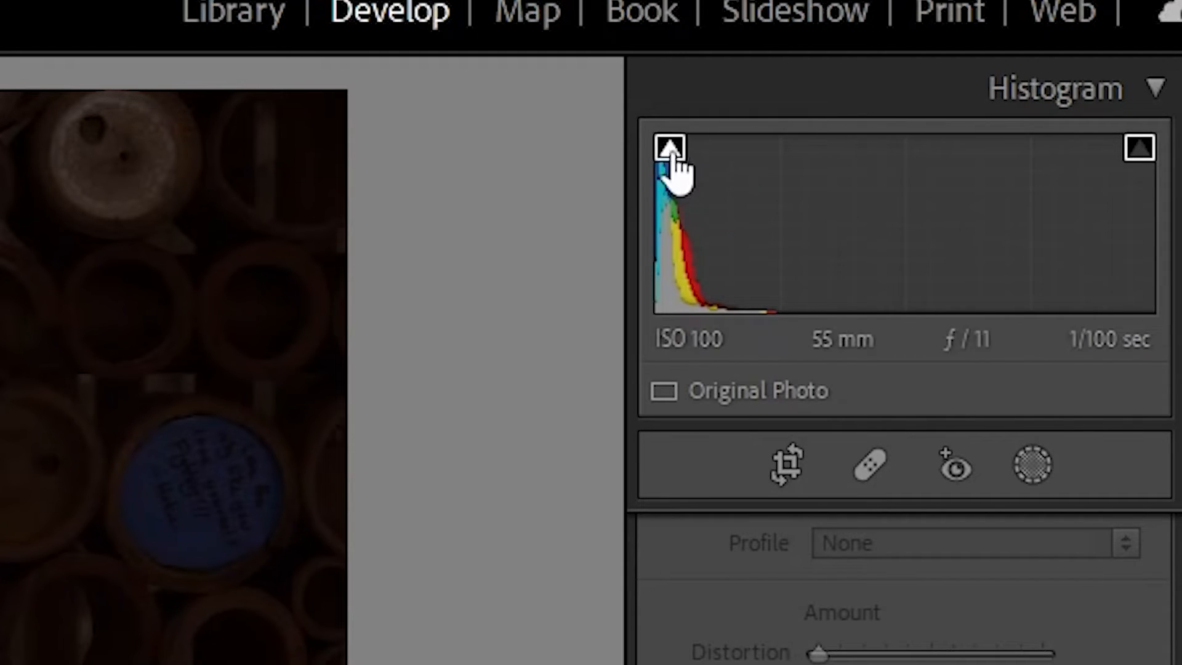
pyautogui.click(7, 333)
pyautogui.moveTo(739, 296); pyautogui.dragTo(450, 293)
pyautogui.moveTo(741, 324); pyautogui.dragTo(477, 280)
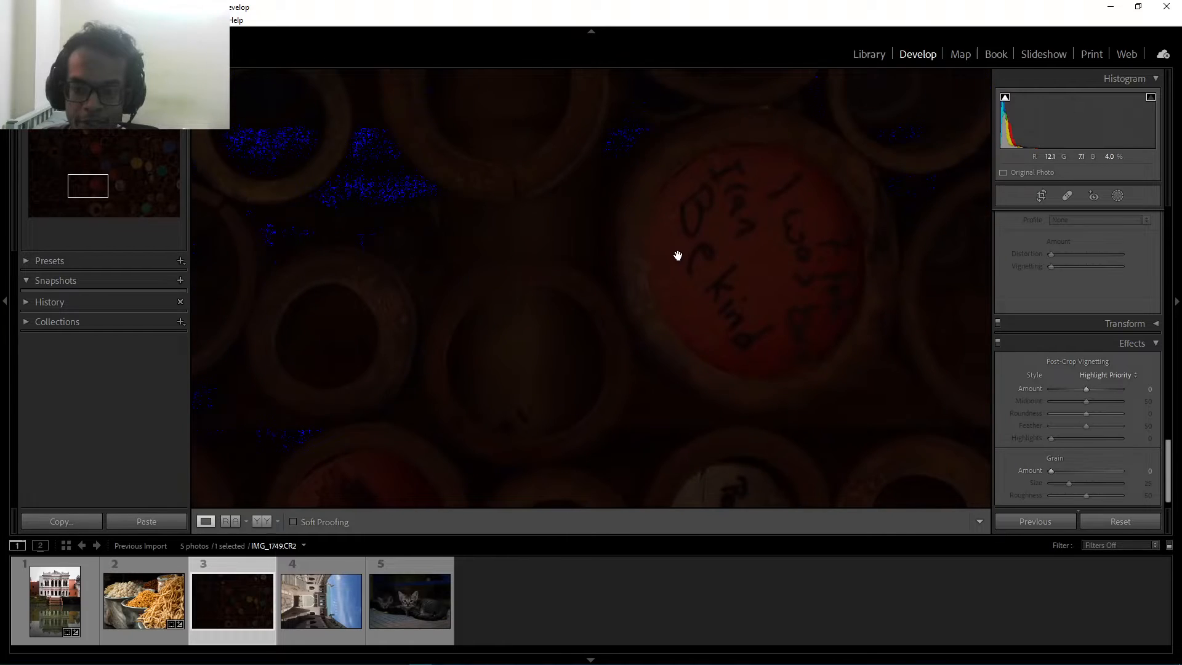
pyautogui.click(678, 256)
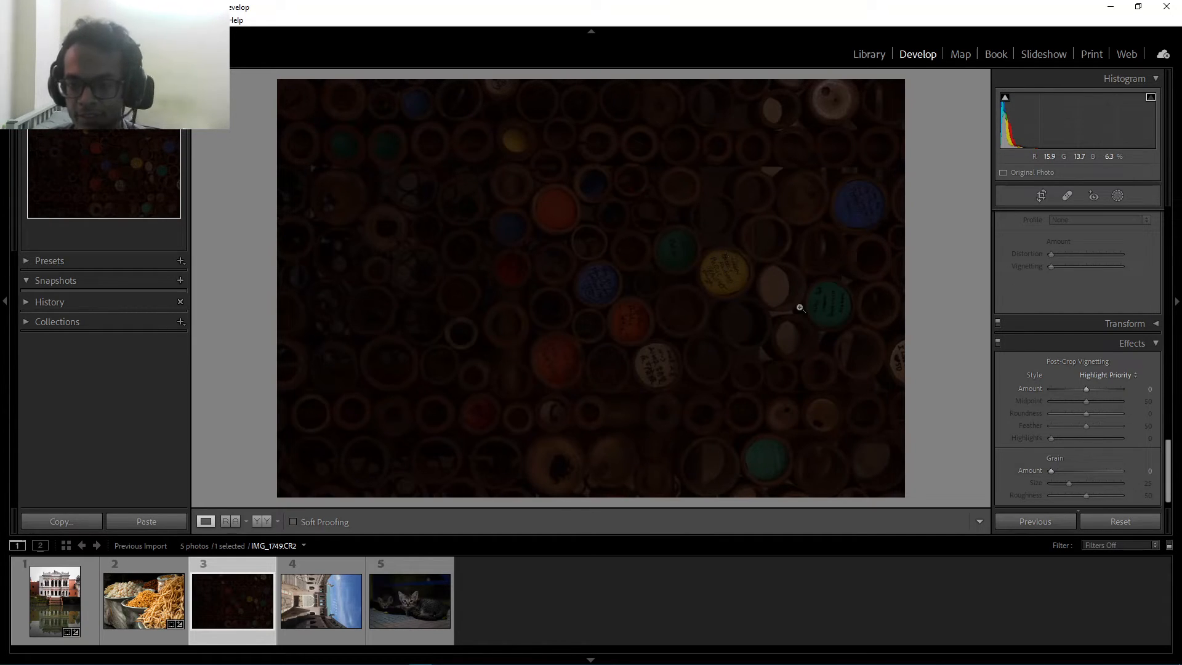
# Step: Brighten the bamboo photo with Exposure +2.46, Shadows +35, Whites +47, Blacks -12, Texture +16 and Vibrance -18
pyautogui.scroll(5, 1081, 340)
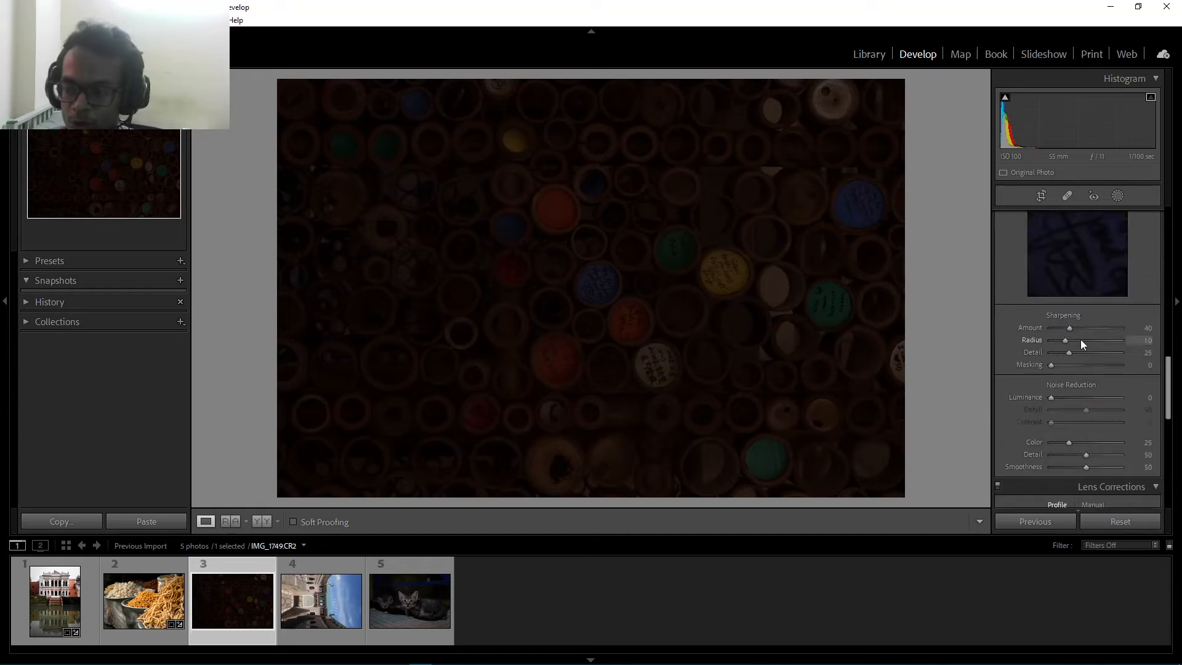
pyautogui.scroll(10, 1080, 339)
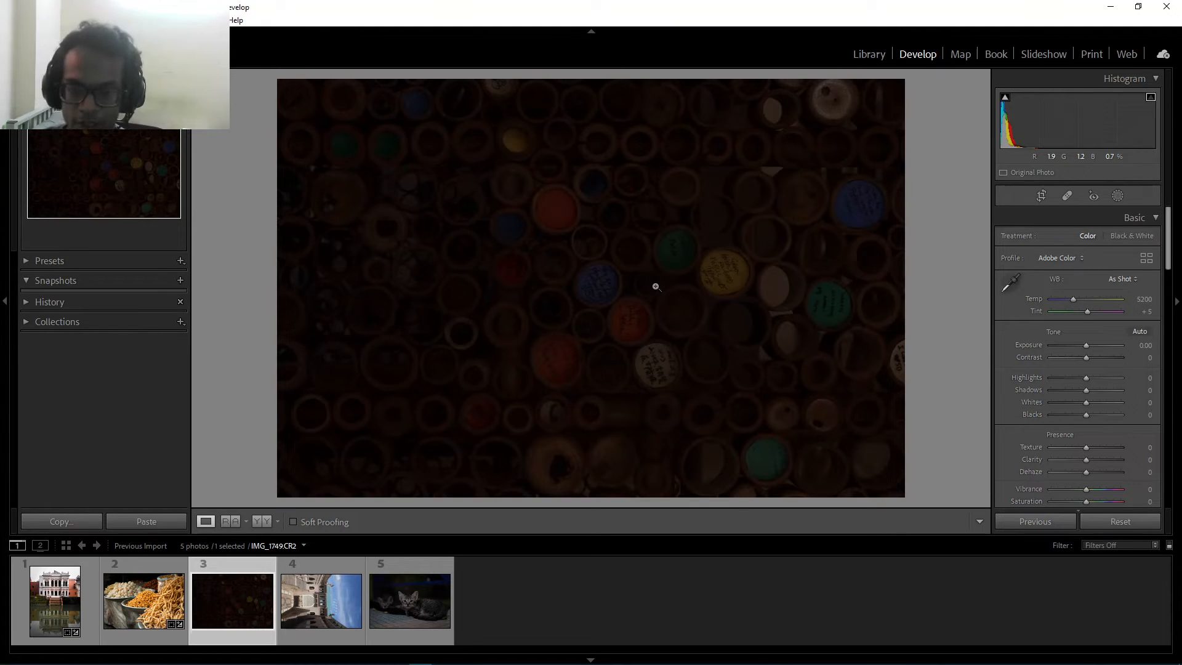
pyautogui.moveTo(1086, 345); pyautogui.dragTo(1103, 345)
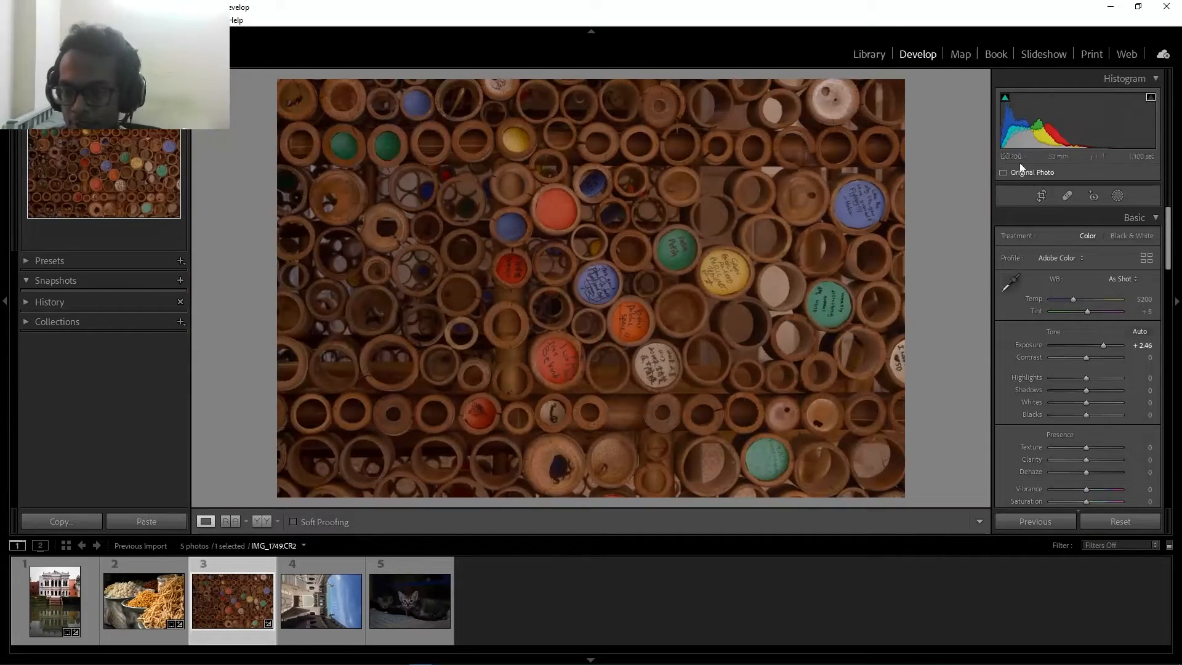
pyautogui.moveTo(1086, 390)
pyautogui.mouseDown()
pyautogui.moveTo(1113, 391)
pyautogui.moveTo(1099, 391)
pyautogui.mouseUp()
pyautogui.moveTo(1086, 402); pyautogui.dragTo(1089, 449)
# Step: Raise the saturation and luminance of the reds in the bamboo photo and fine-tune their hue
pyautogui.scroll(-10, 1087, 431)
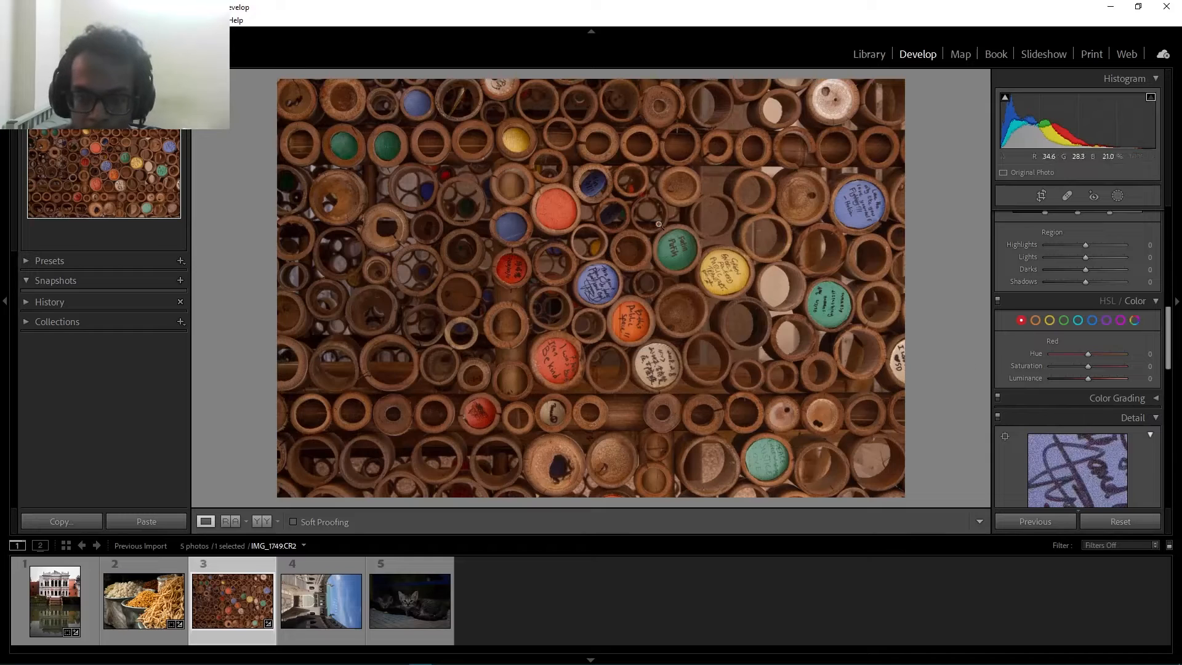
pyautogui.moveTo(1088, 366); pyautogui.dragTo(1107, 366)
pyautogui.moveTo(1088, 378); pyautogui.dragTo(1103, 379)
pyautogui.moveTo(1088, 354)
pyautogui.mouseDown()
pyautogui.moveTo(1076, 353)
pyautogui.moveTo(1103, 366)
pyautogui.mouseUp()
# Step: Set the bamboo photo's yellows to Hue +43 and Saturation +30, and adjust the hue and saturation of the blues
pyautogui.click(1035, 320)
pyautogui.click(1062, 320)
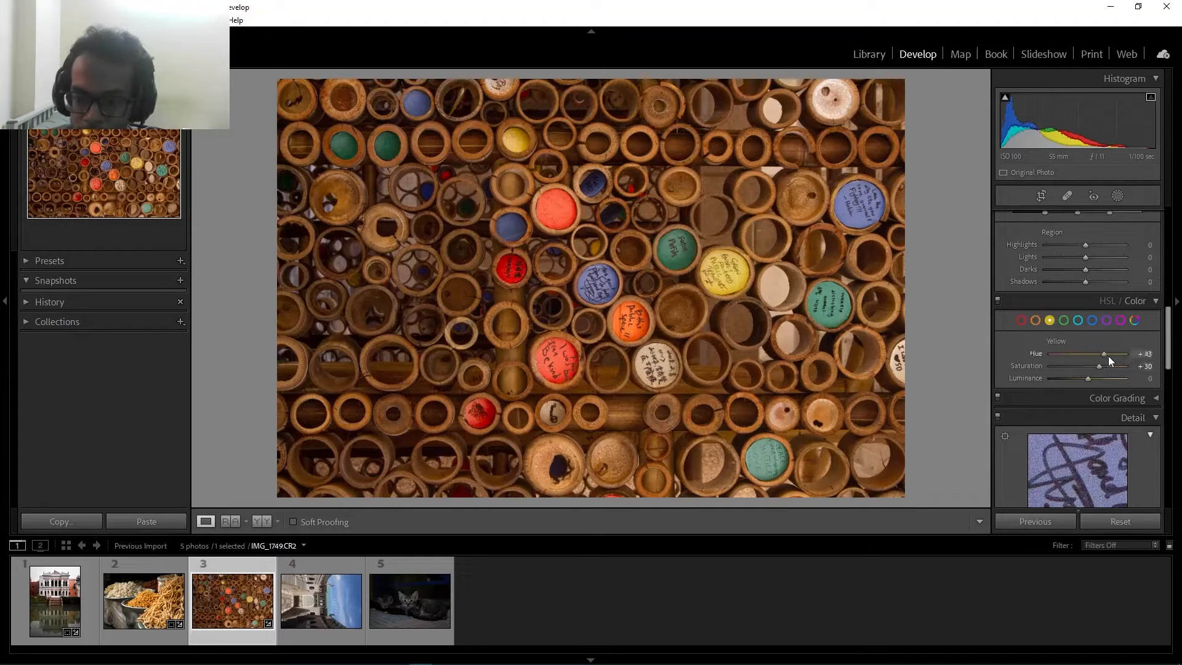
pyautogui.click(1092, 320)
pyautogui.moveTo(1088, 354); pyautogui.dragTo(1107, 366)
# Step: Cool the bamboo photo's white balance to a temperature of 4895
pyautogui.scroll(5, 1090, 354)
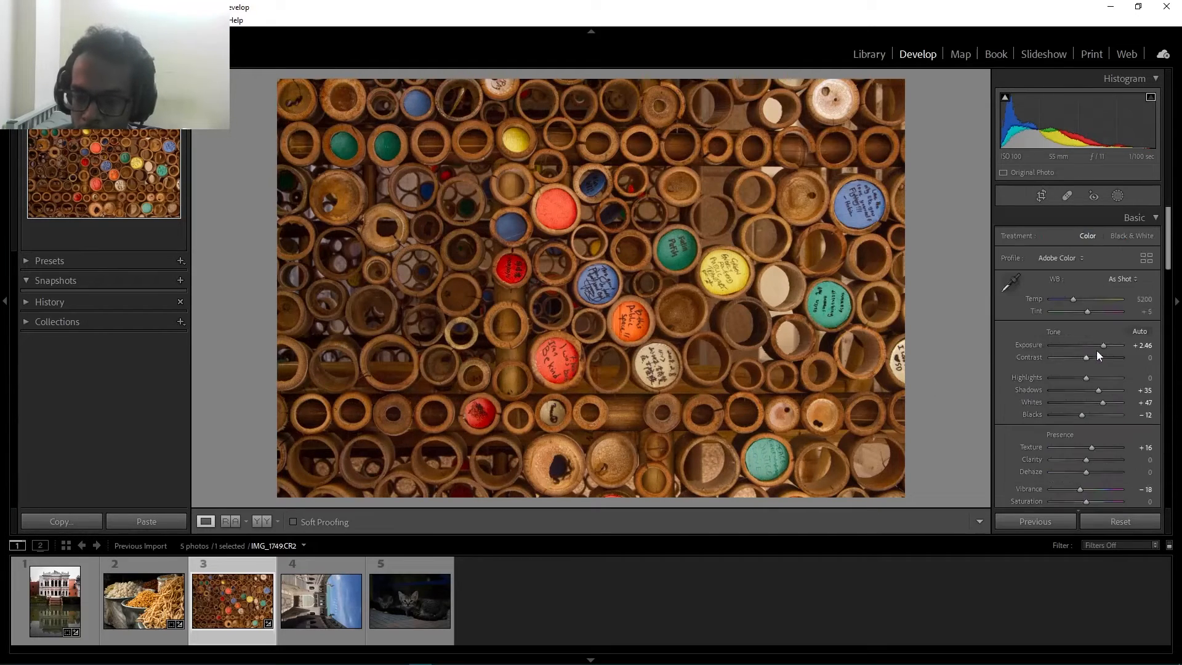
pyautogui.scroll(-10, 1059, 370)
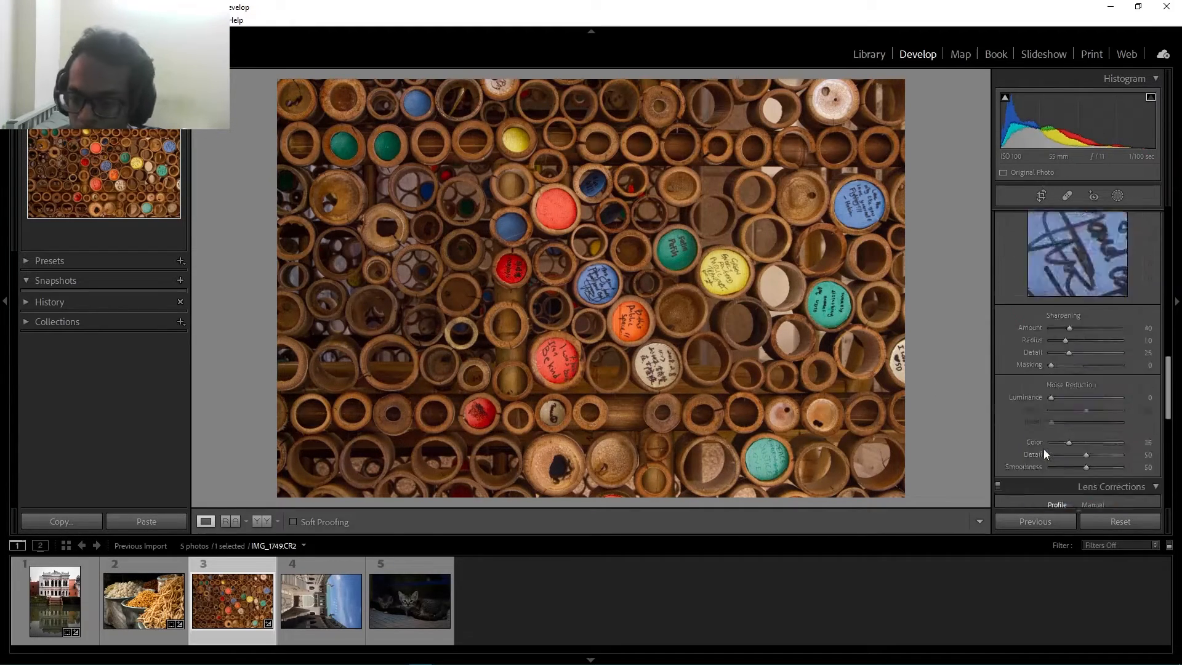
# Step: Enable the lens profile correction for the bamboo photo and darken its edges with a slight post-crop vignette
pyautogui.scroll(2, 1068, 351)
pyautogui.scroll(-5, 1090, 389)
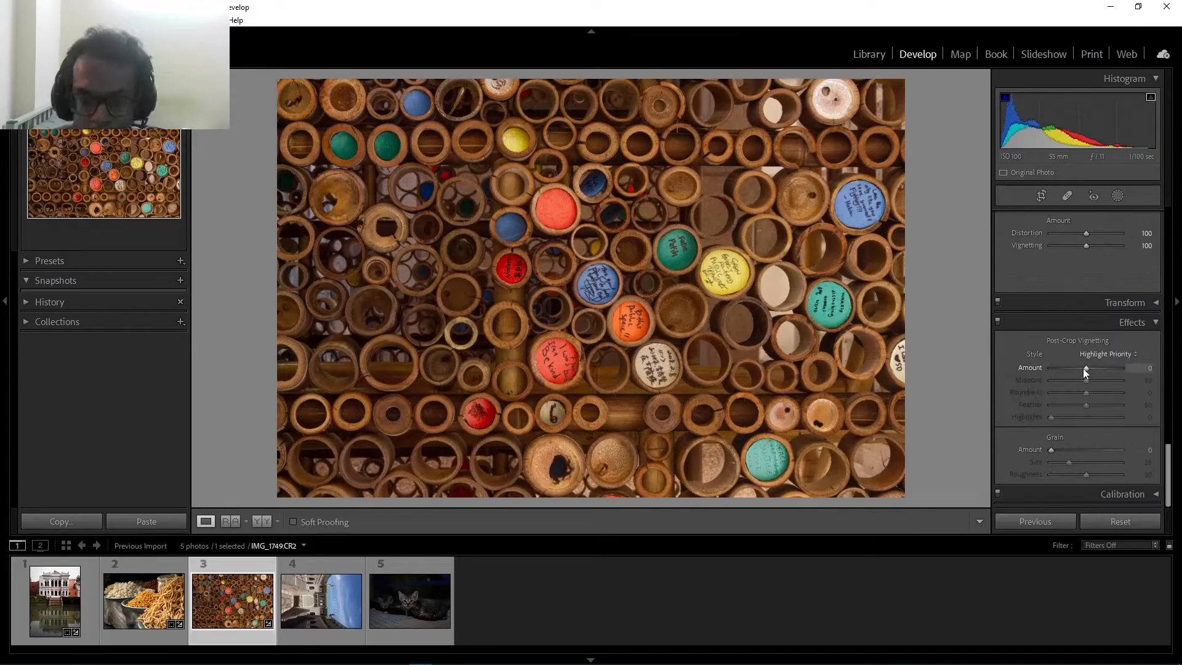
pyautogui.moveTo(1085, 368); pyautogui.dragTo(1077, 368)
# Step: Crop the bamboo photo tighter, trimming the partial row of tubes along the top and narrow strips from both sides
pyautogui.click(1041, 196)
pyautogui.moveTo(285, 84); pyautogui.dragTo(296, 104)
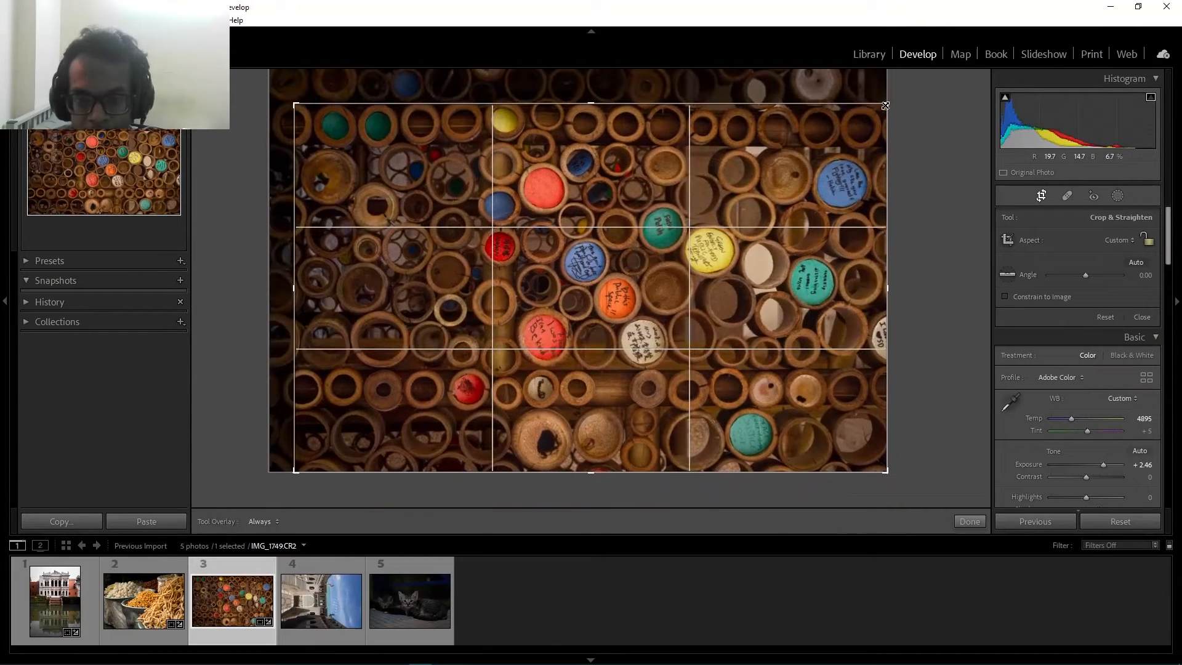
pyautogui.moveTo(887, 287); pyautogui.dragTo(878, 288)
pyautogui.click(1041, 196)
# Step: Compare the bamboo photo before and after editing in the side-by-side, stacked and split layouts
pyautogui.click(262, 522)
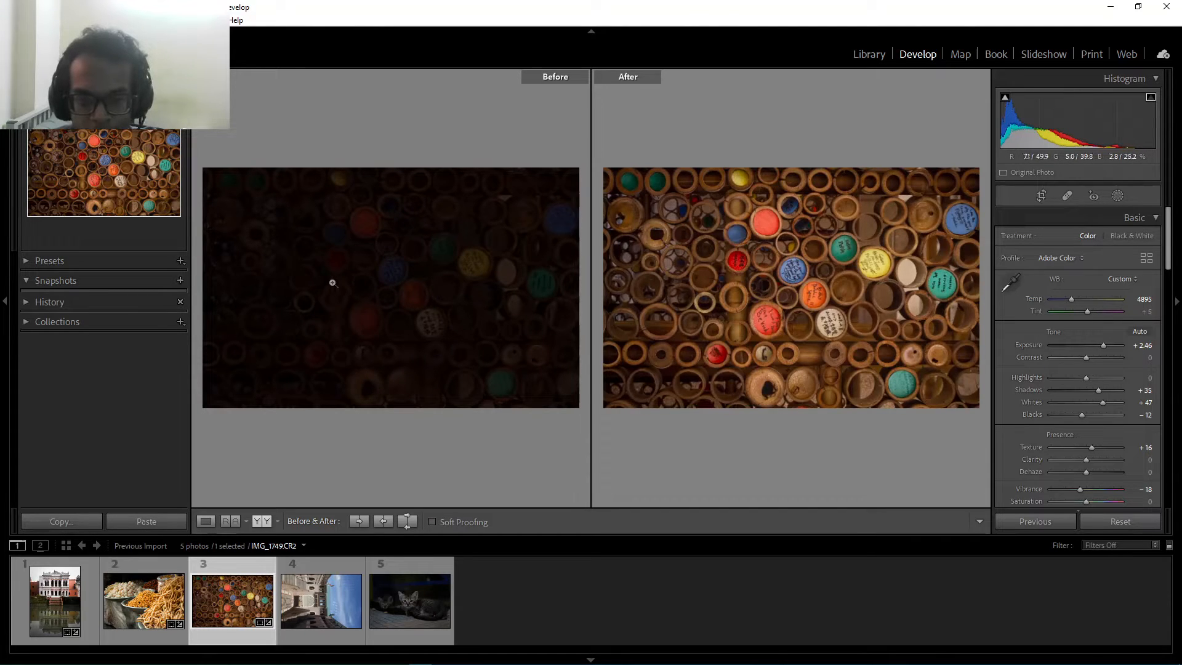
pyautogui.moveTo(332, 283); pyautogui.dragTo(434, 369)
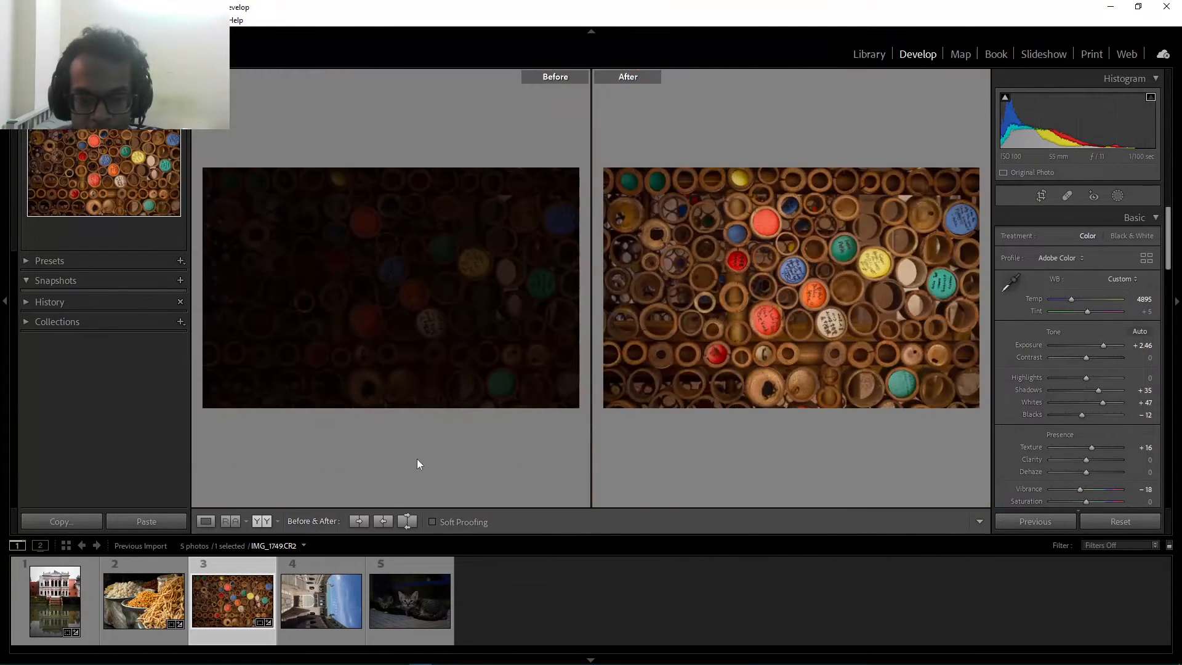
pyautogui.click(263, 525)
pyautogui.click(263, 524)
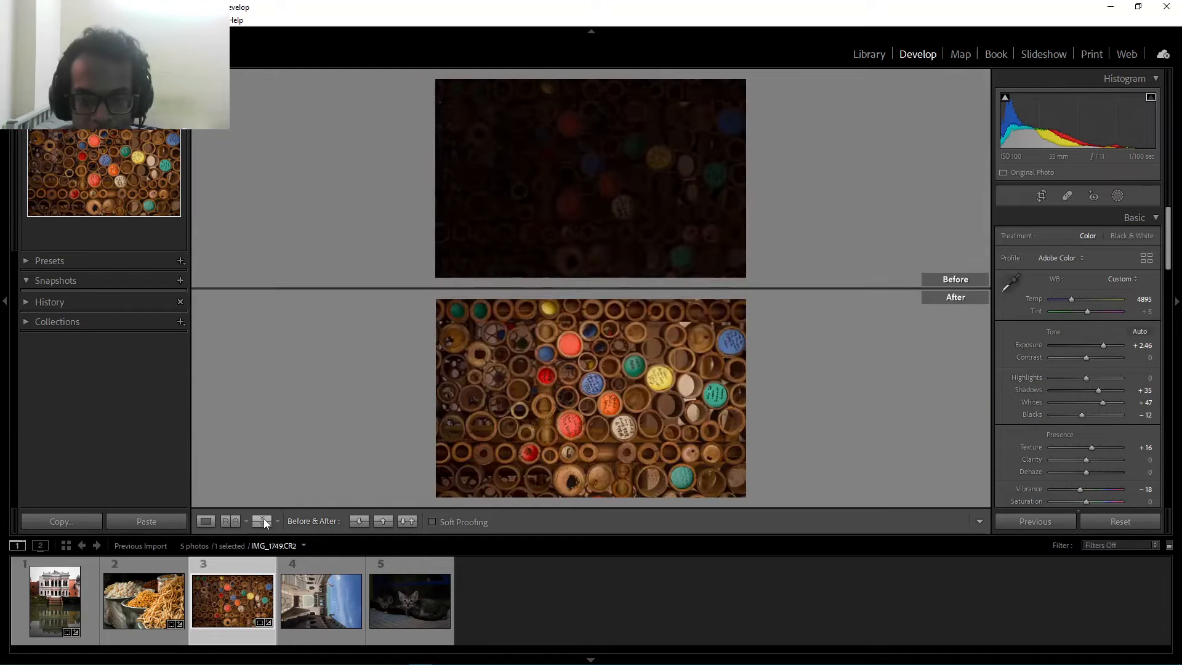
pyautogui.click(264, 524)
pyautogui.click(263, 522)
pyautogui.click(266, 522)
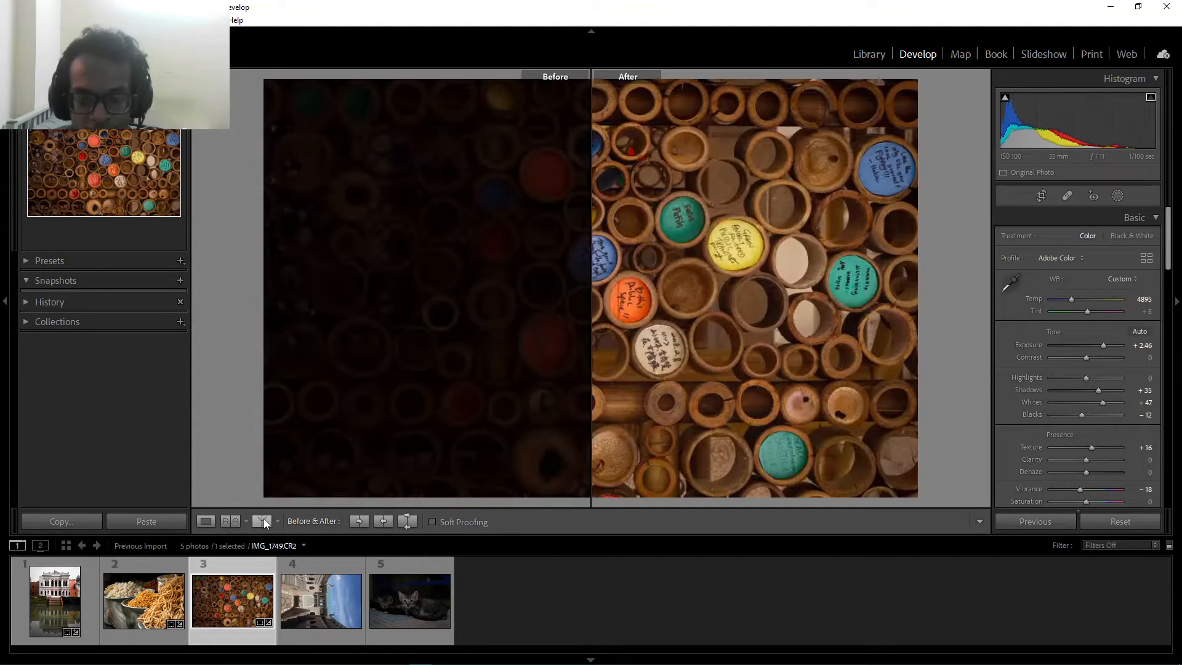
# Step: Inspect the split before-and-after comparison up close, cycle back to side by side and return to single view
pyautogui.click(720, 296)
pyautogui.moveTo(460, 313); pyautogui.dragTo(694, 305)
pyautogui.click(695, 306)
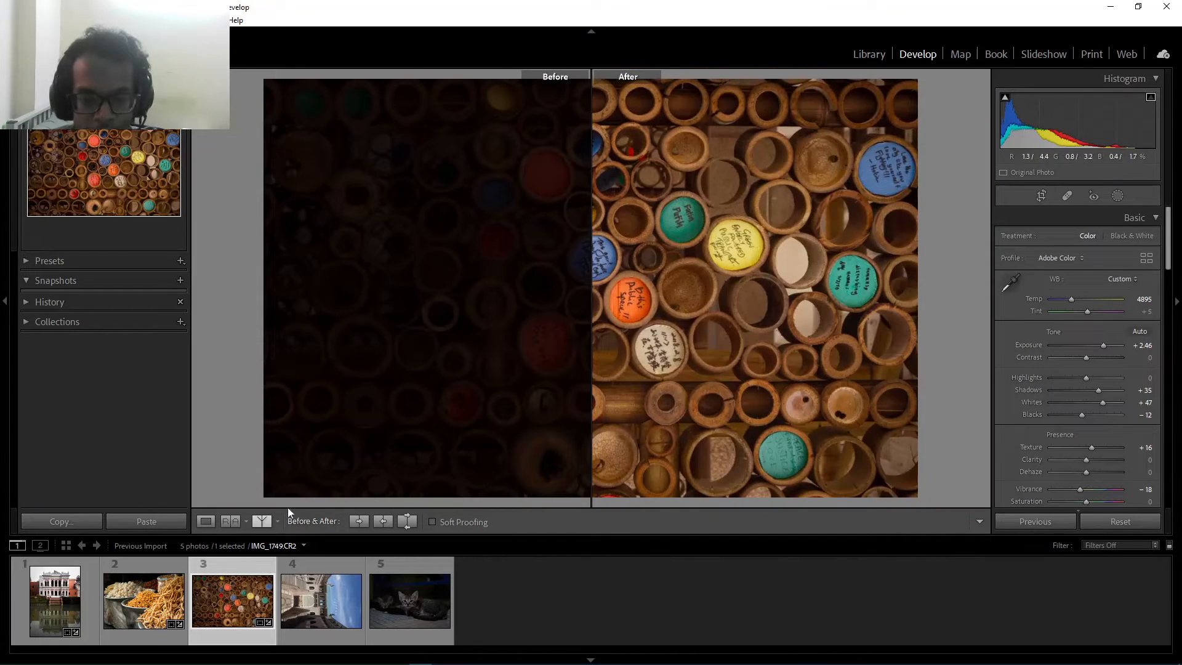
pyautogui.click(256, 522)
pyautogui.click(256, 522)
pyautogui.click(257, 522)
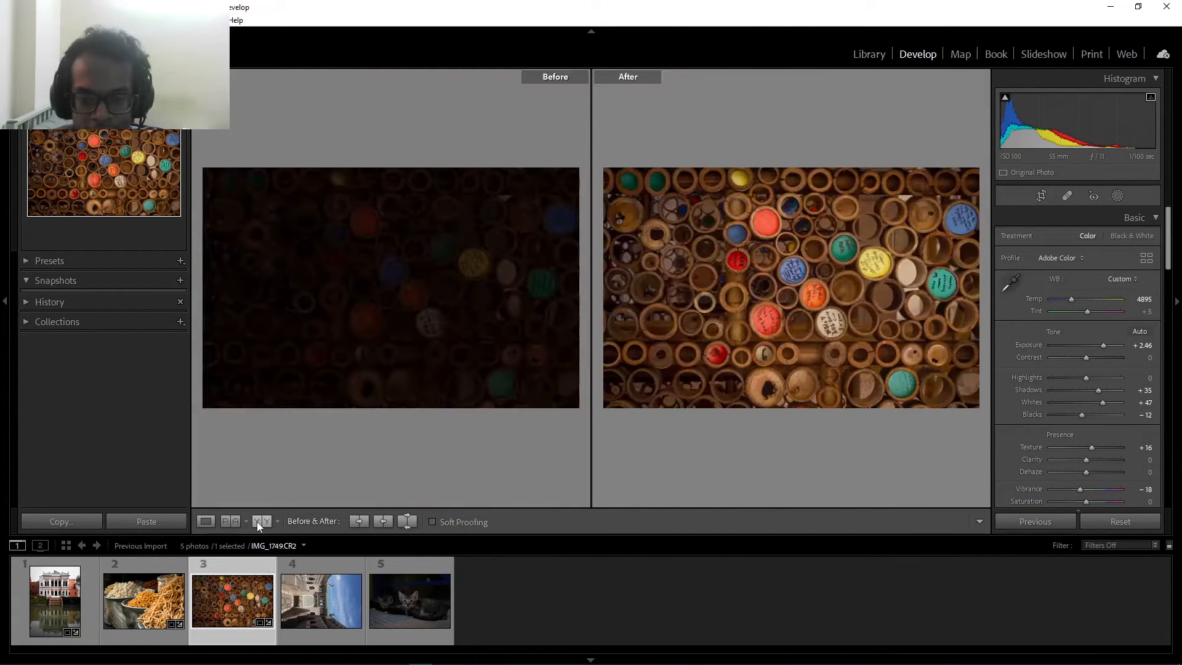
pyautogui.click(210, 520)
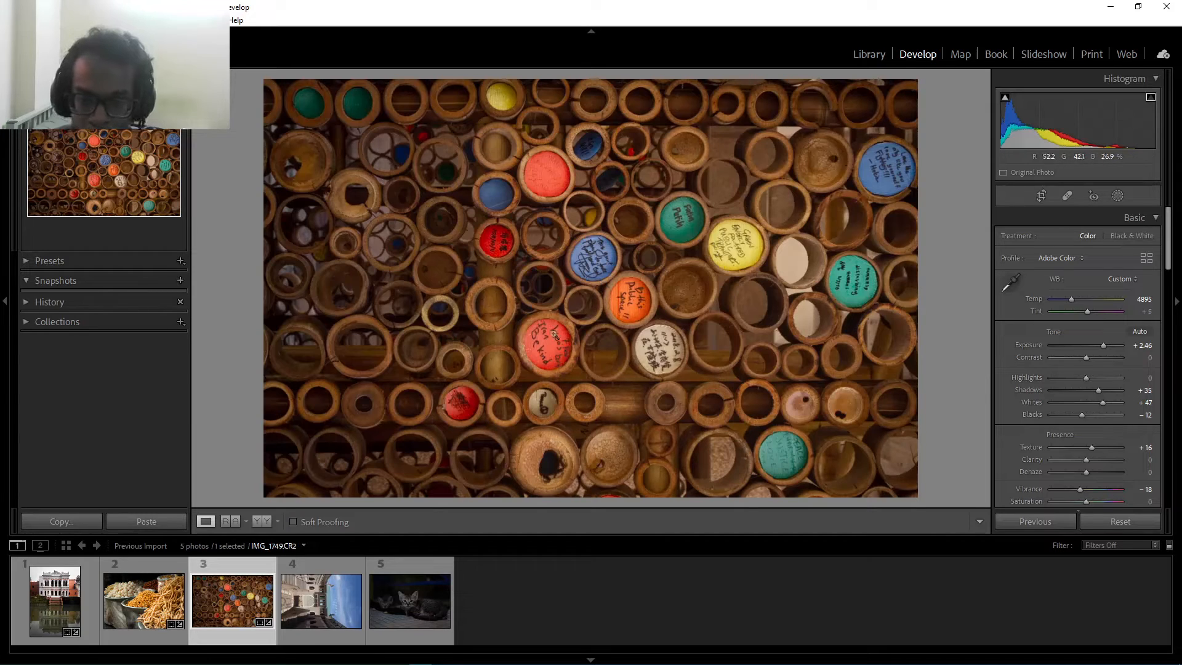
# Step: Open the fourth photo, the sideways courtyard, and rotate it left (CCW) so that the building stands upright
pyautogui.click(316, 595)
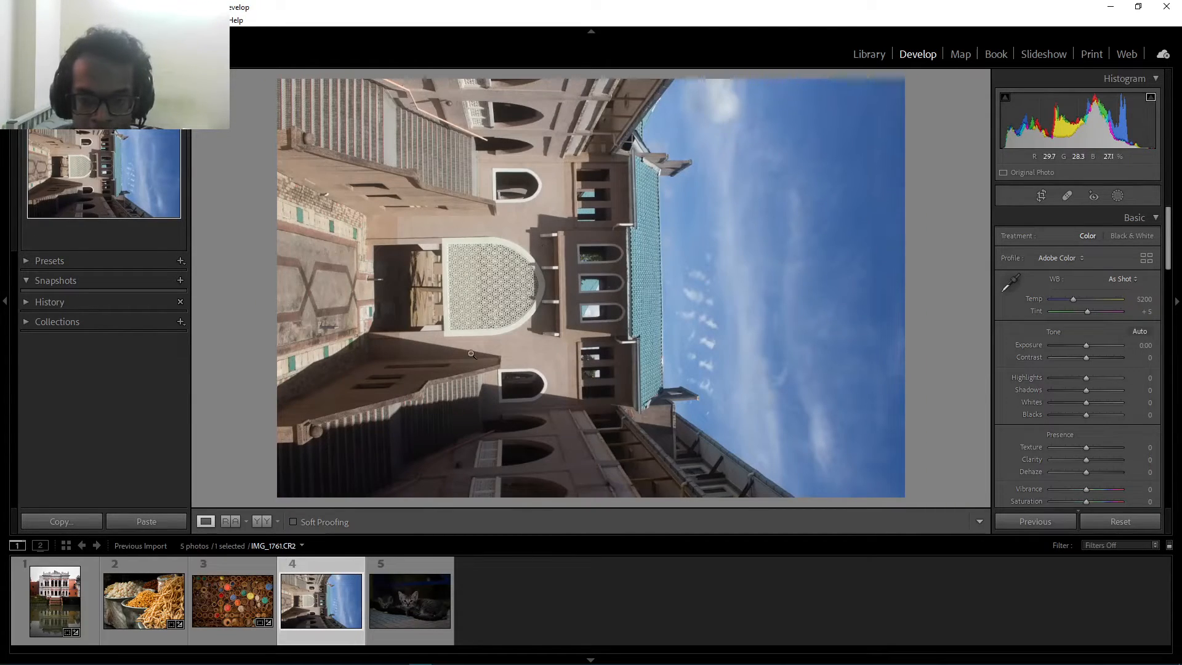
pyautogui.rightClick(541, 294)
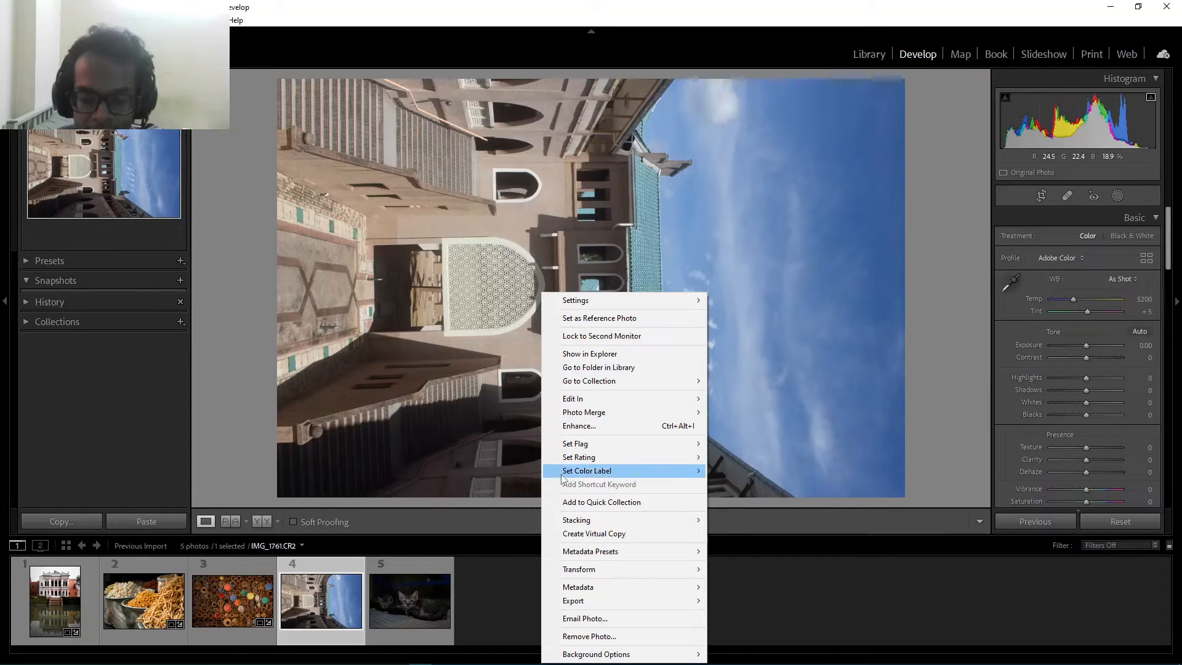
pyautogui.moveTo(582, 572)
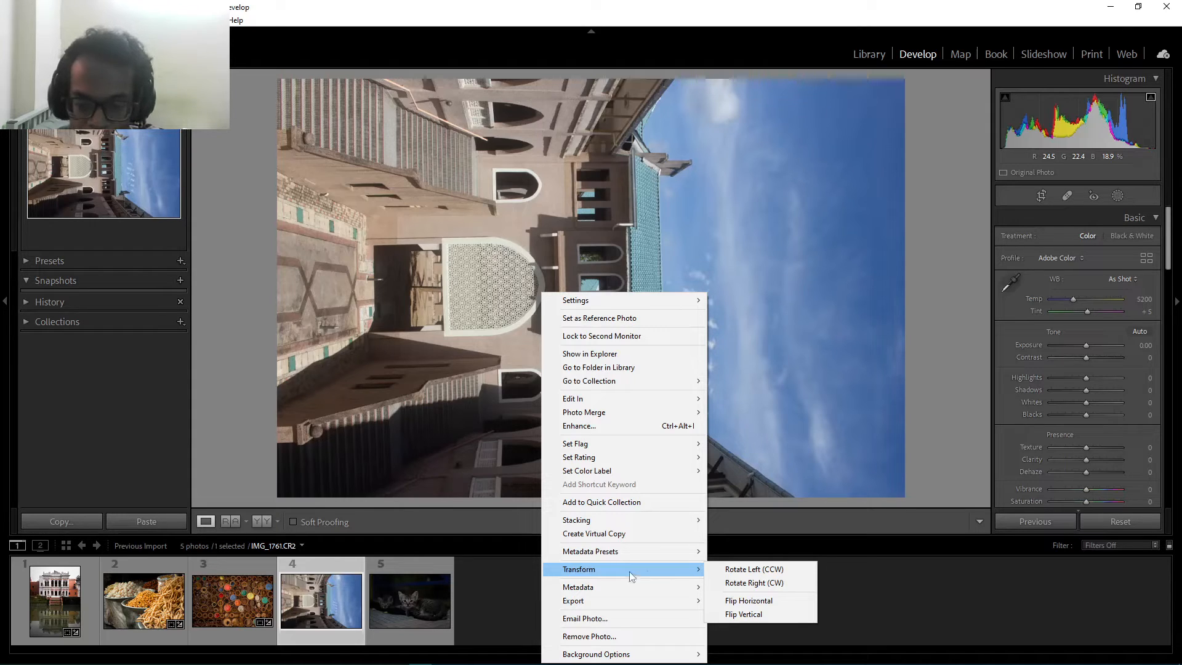
pyautogui.click(741, 571)
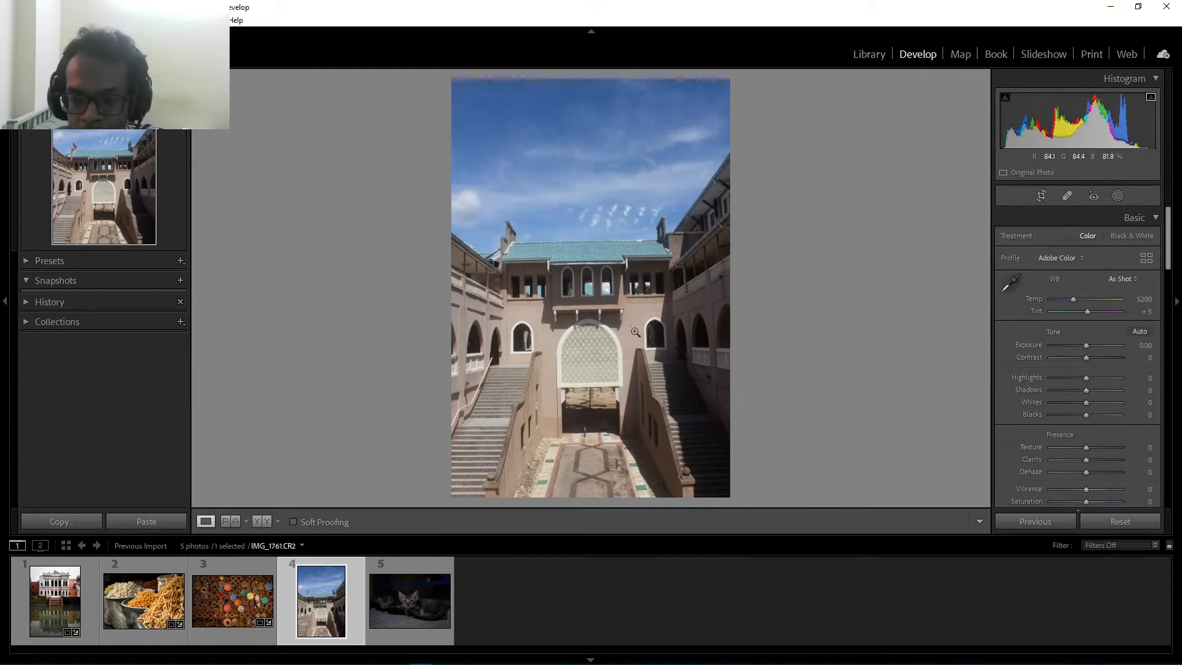
# Step: Straighten the courtyard photo by 1.12 degrees and crop it slightly, keeping as much sky as possible at the top
pyautogui.click(1041, 196)
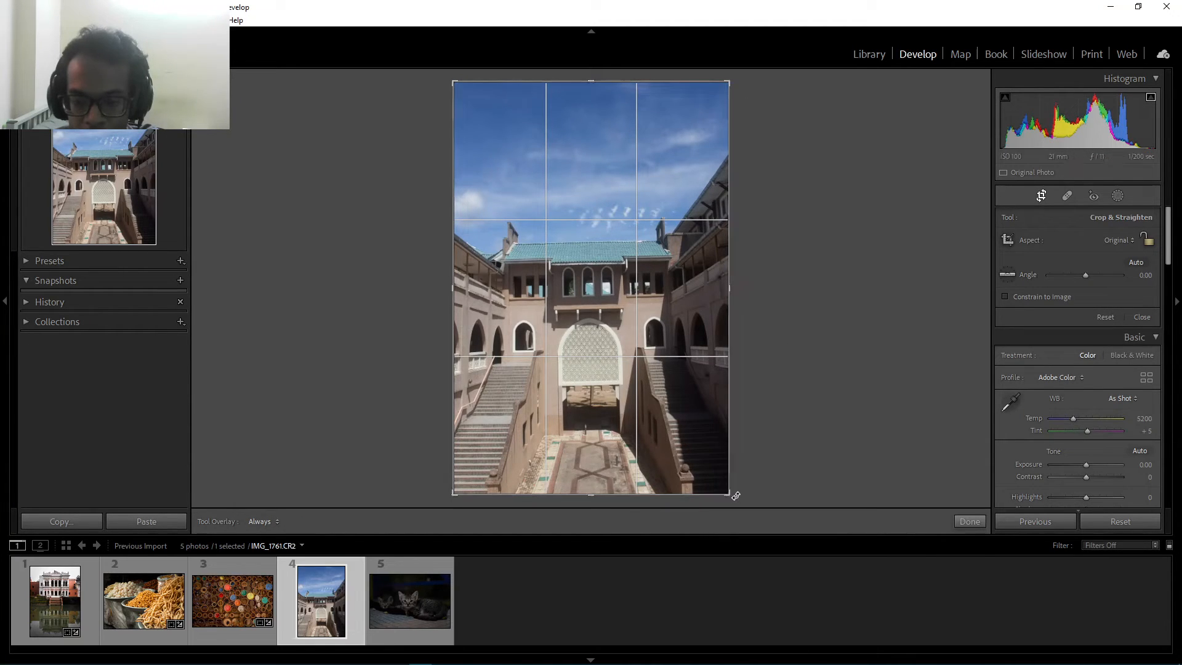
pyautogui.moveTo(736, 496); pyautogui.dragTo(727, 495)
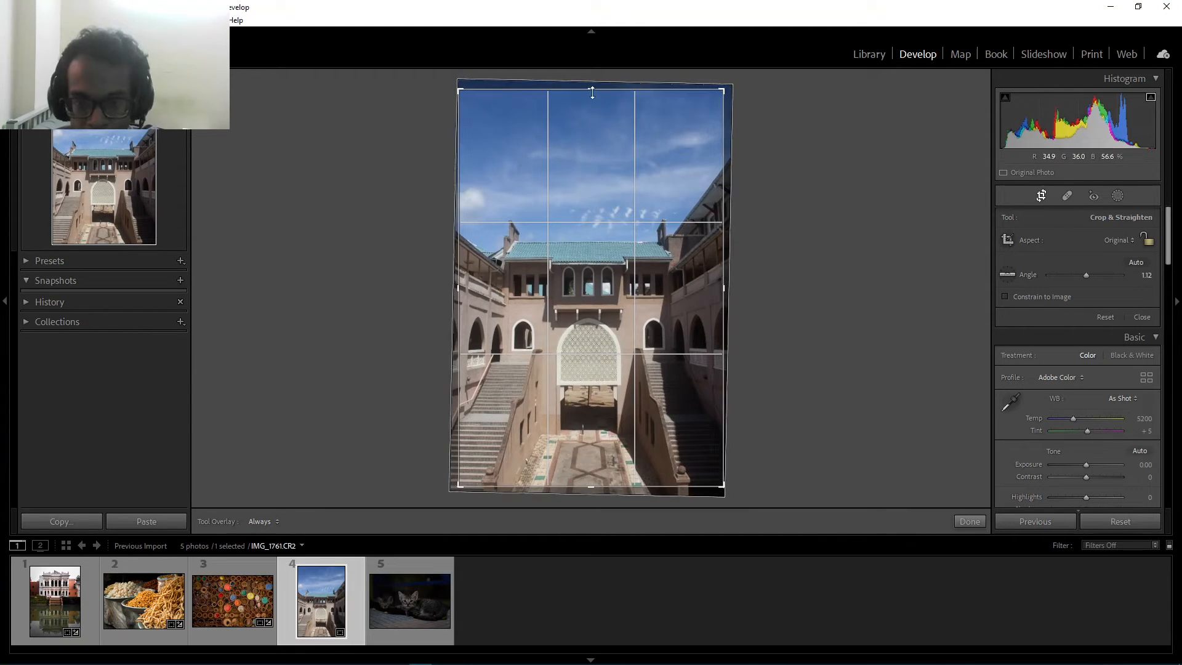
pyautogui.moveTo(591, 90)
pyautogui.mouseDown()
pyautogui.moveTo(591, 100)
pyautogui.moveTo(593, 82)
pyautogui.mouseUp()
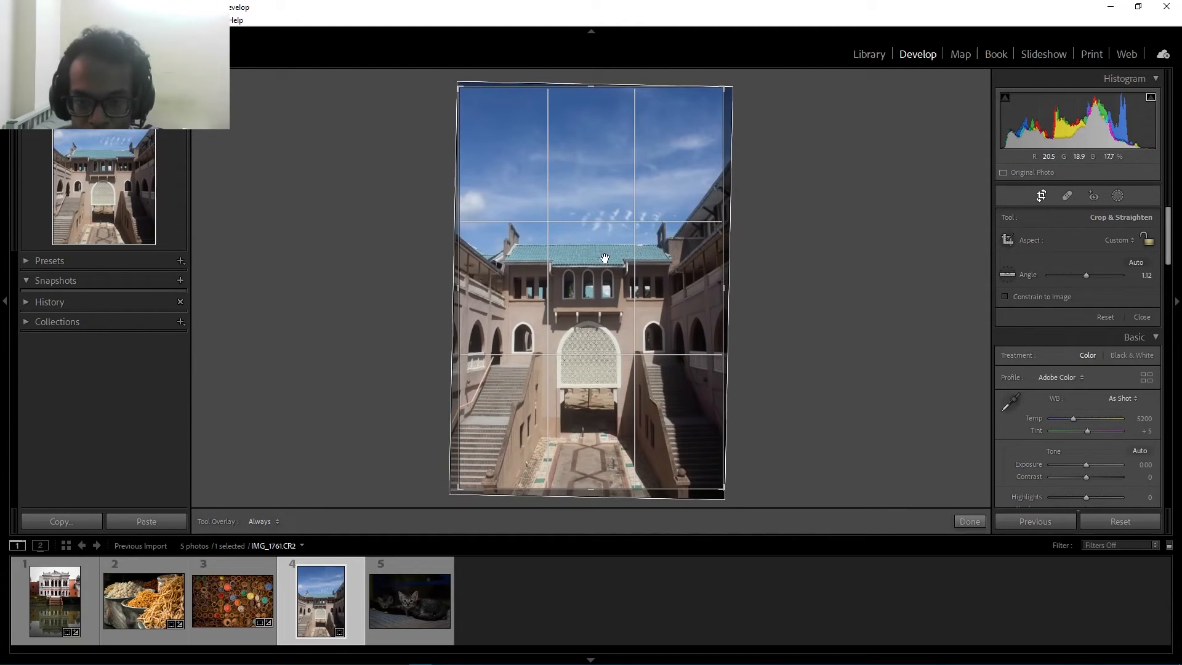
pyautogui.click(1040, 196)
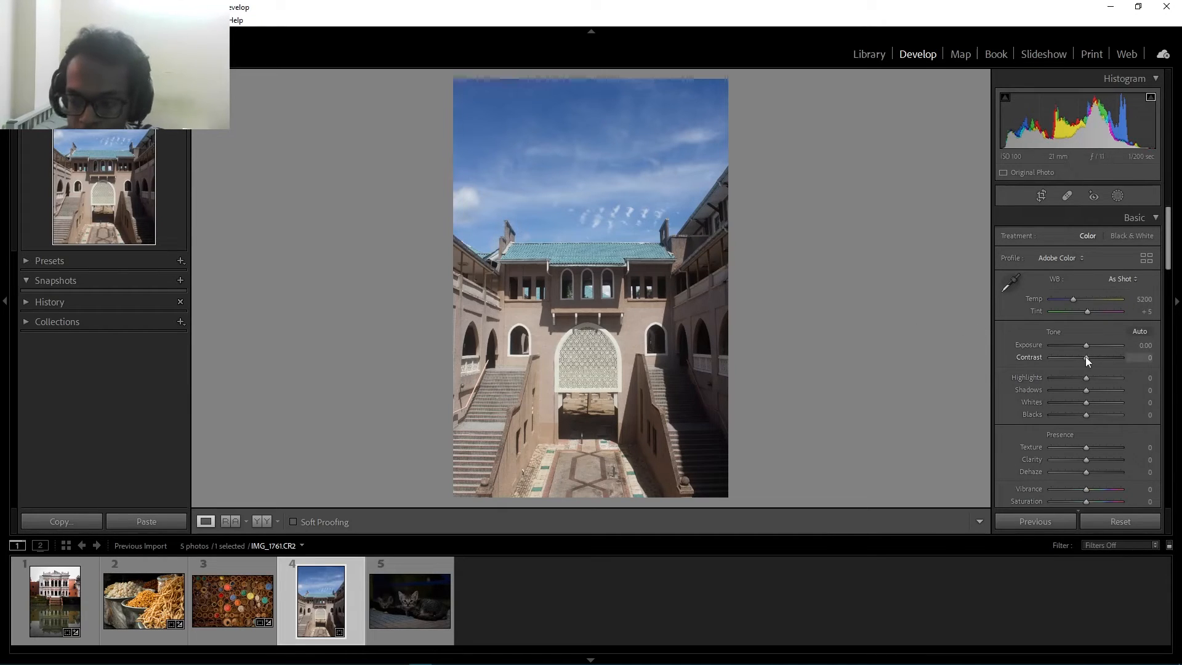
# Step: Set the courtyard photo's contrast to +37, temperature to 5070, highlights to +40, shadows to -44, whites to -26 and blacks to +61
pyautogui.moveTo(1086, 357); pyautogui.dragTo(1098, 358)
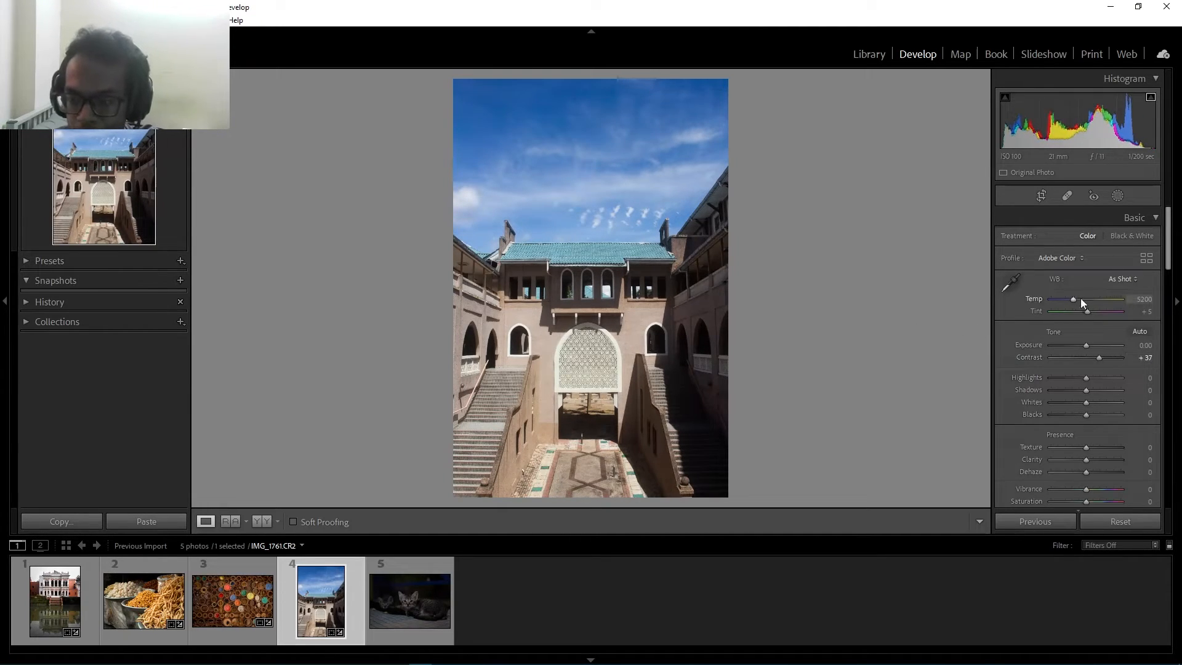
pyautogui.moveTo(1080, 298); pyautogui.dragTo(1071, 298)
pyautogui.moveTo(1093, 379); pyautogui.dragTo(1108, 415)
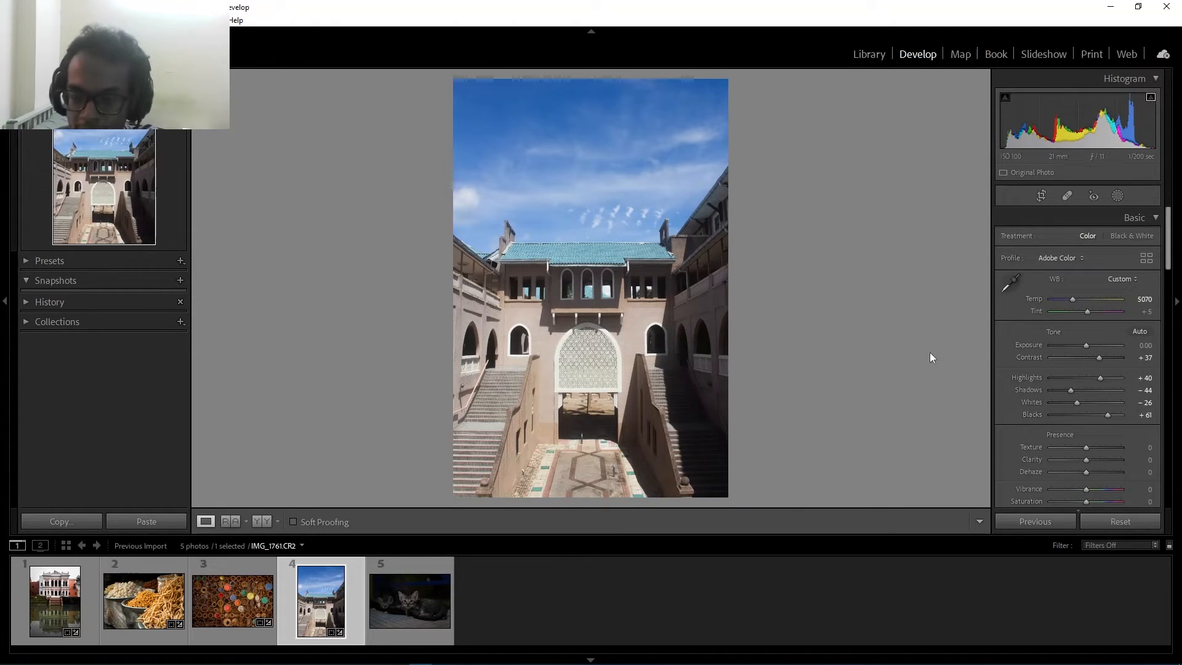
# Step: Set the courtyard photo's tone curve regions to highlights +17, lights -27, darks +20 and shadows +34
pyautogui.scroll(-3, 1095, 309)
pyautogui.moveTo(1086, 290); pyautogui.dragTo(1088, 290)
pyautogui.scroll(-3, 1088, 289)
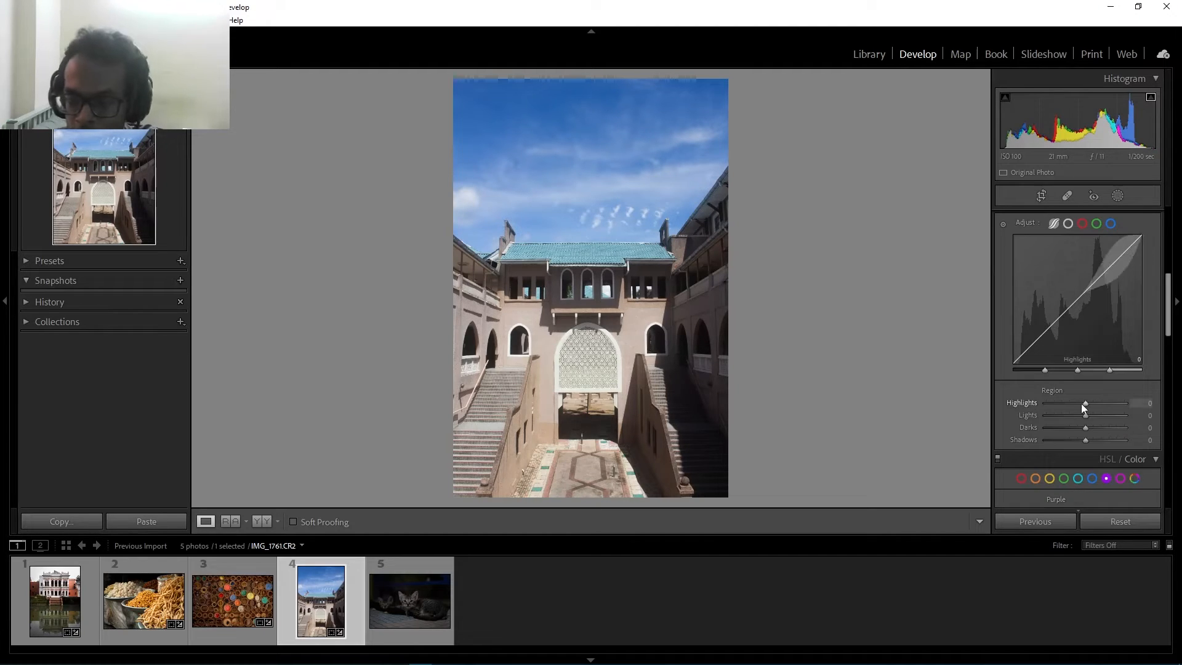
pyautogui.moveTo(1085, 415); pyautogui.dragTo(1104, 447)
# Step: Set the orange saturation to +43 and check the courtyard walls and archway up close
pyautogui.scroll(-2, 1100, 442)
pyautogui.click(1036, 399)
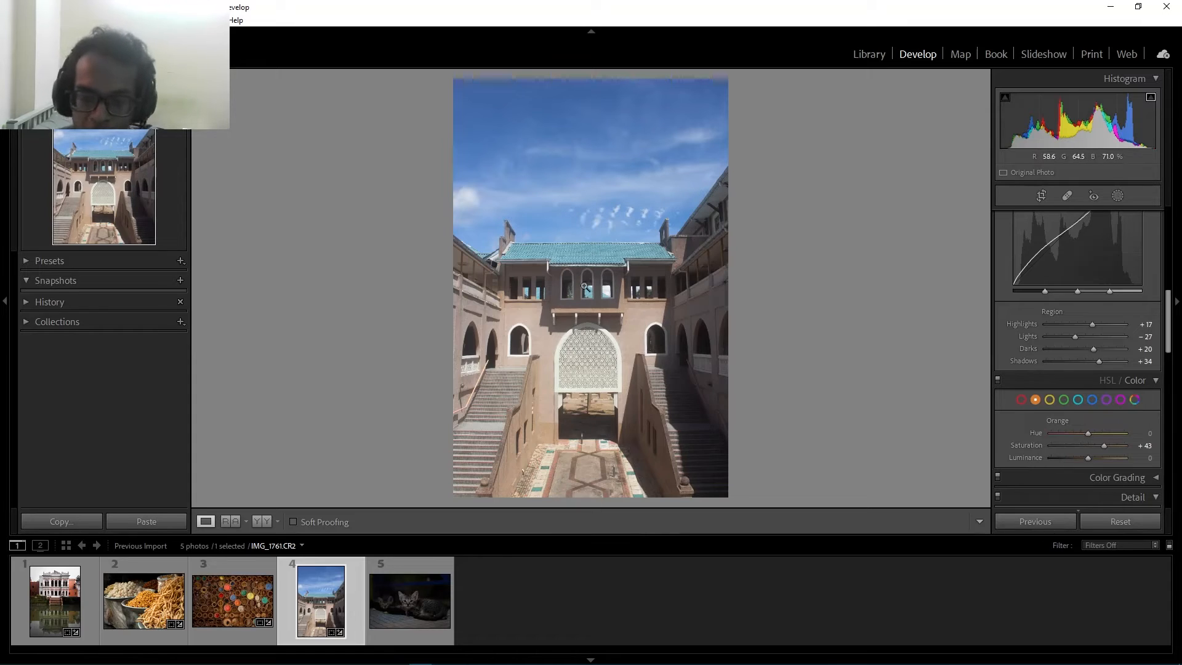
pyautogui.click(606, 262)
pyautogui.click(536, 390)
pyautogui.click(541, 386)
pyautogui.moveTo(562, 312); pyautogui.dragTo(493, 327)
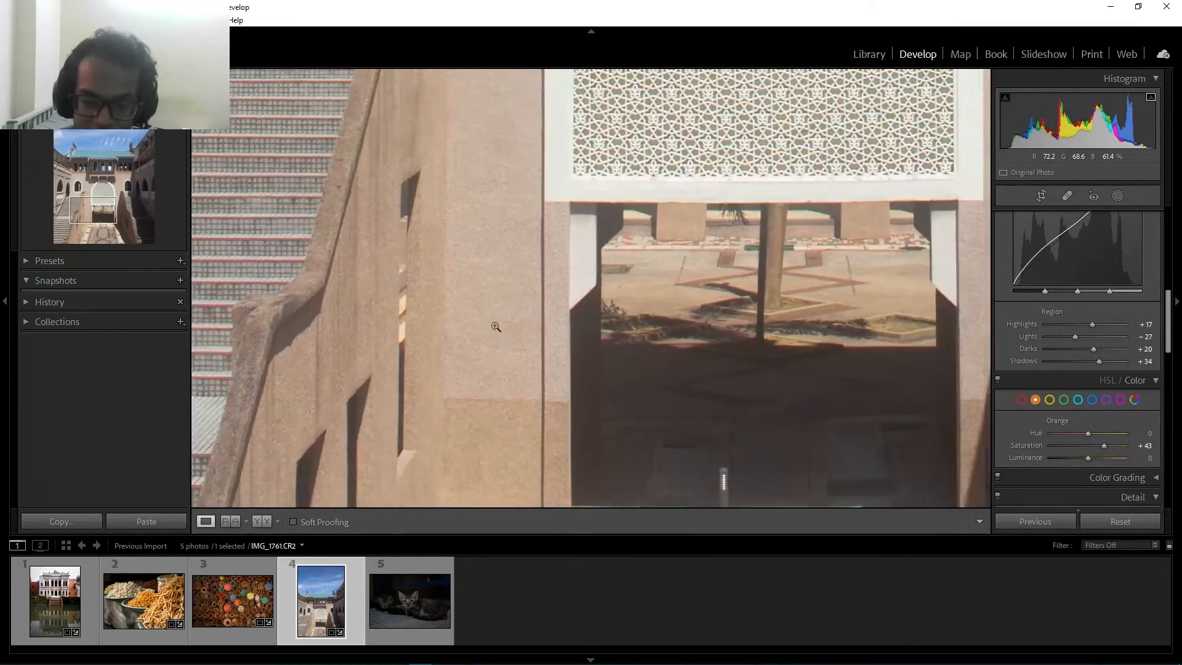
pyautogui.click(493, 327)
# Step: Fine-tune the orange tones and adjust the red, yellow, aqua and blue colors of the courtyard photo
pyautogui.moveTo(1088, 459); pyautogui.dragTo(1084, 434)
pyautogui.click(1021, 400)
pyautogui.click(1049, 399)
pyautogui.click(1078, 400)
pyautogui.click(1092, 400)
# Step: Show the courtyard photo before and after side by side and set its post-crop vignetting amount to -18
pyautogui.press('y')
pyautogui.scroll(-10, 1002, 342)
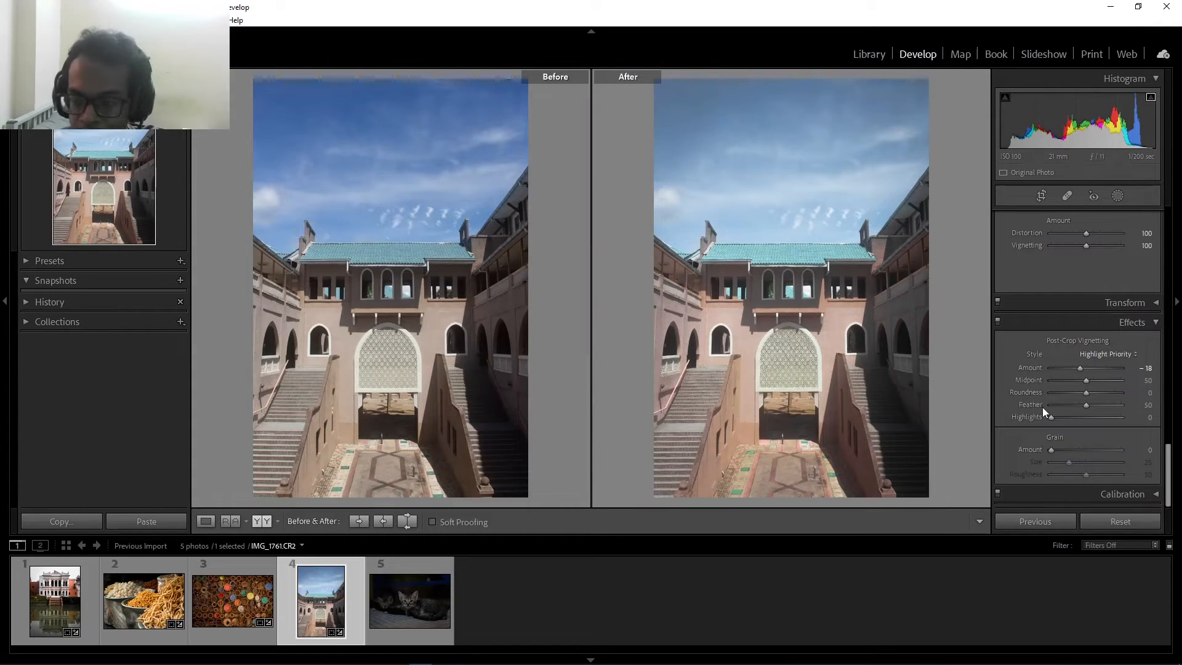
# Step: Open the fifth photo, the dark kitten shot, in single view and look over its details up close
pyautogui.click(401, 610)
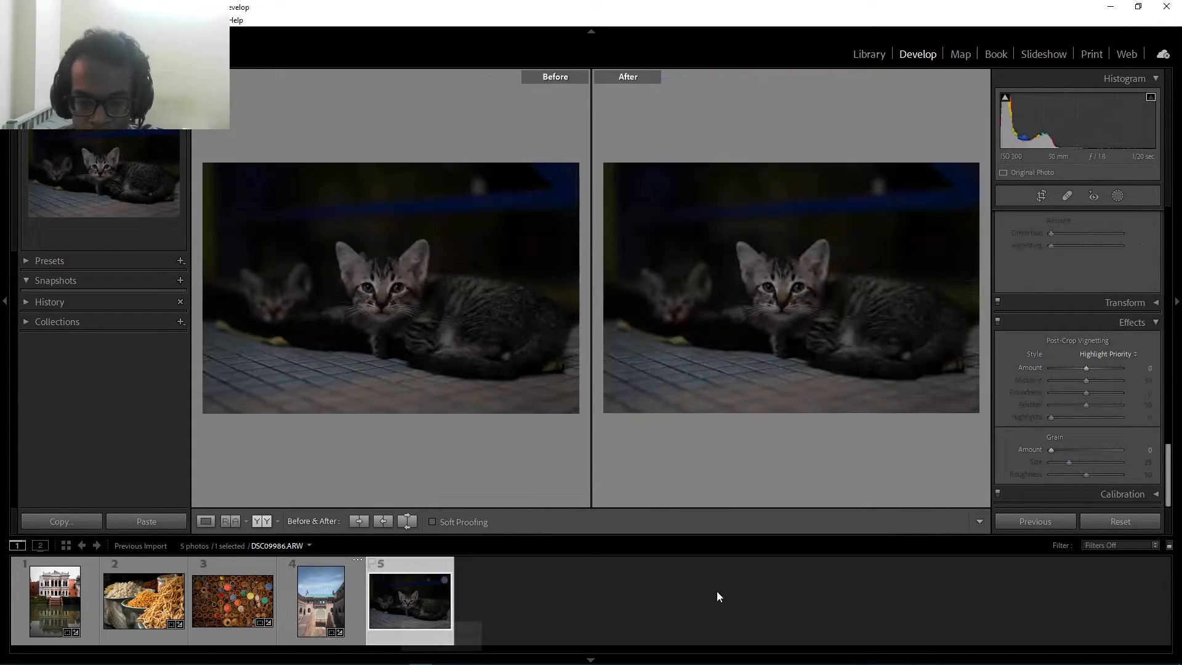
pyautogui.click(210, 521)
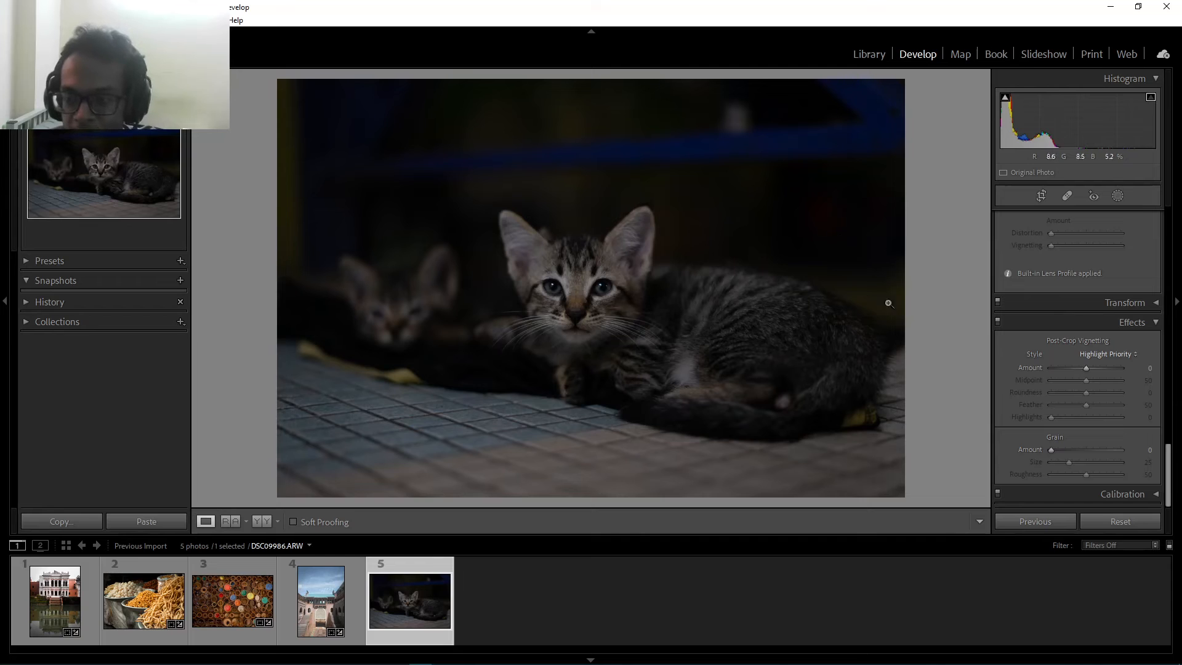
pyautogui.click(537, 286)
pyautogui.moveTo(354, 182); pyautogui.dragTo(448, 304)
pyautogui.moveTo(923, 346); pyautogui.dragTo(564, 207)
pyautogui.moveTo(658, 280); pyautogui.dragTo(566, 200)
pyautogui.click(527, 314)
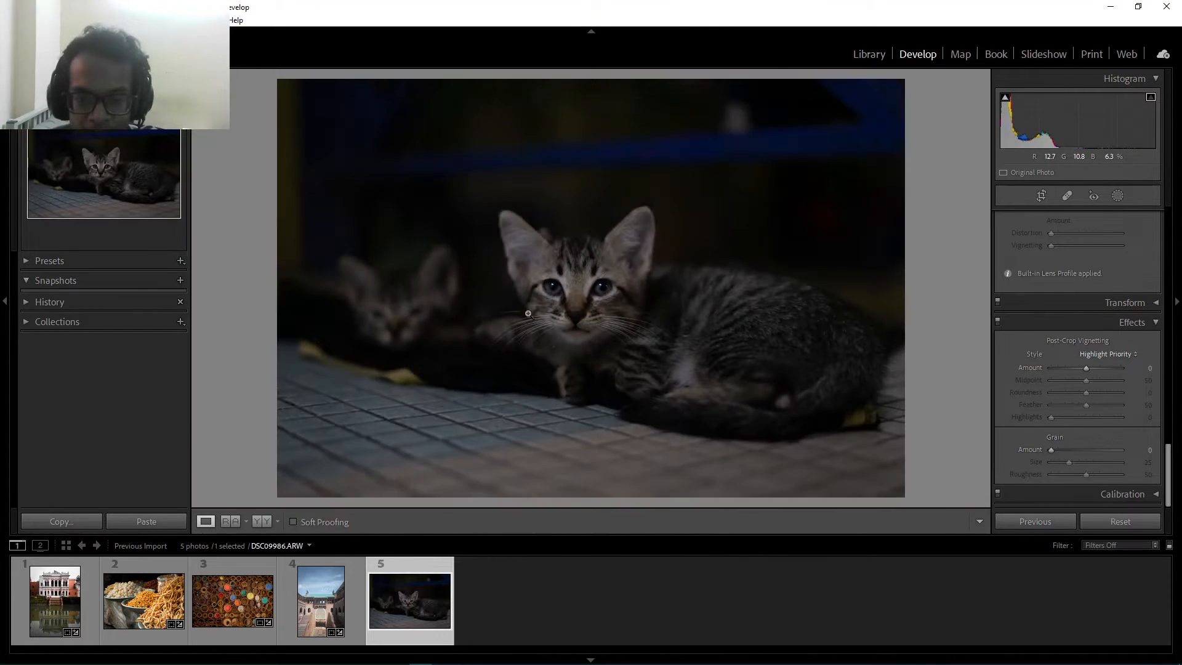
# Step: Examine the focus on the front kitten's eyes and face against the kitten in the background
pyautogui.click(584, 288)
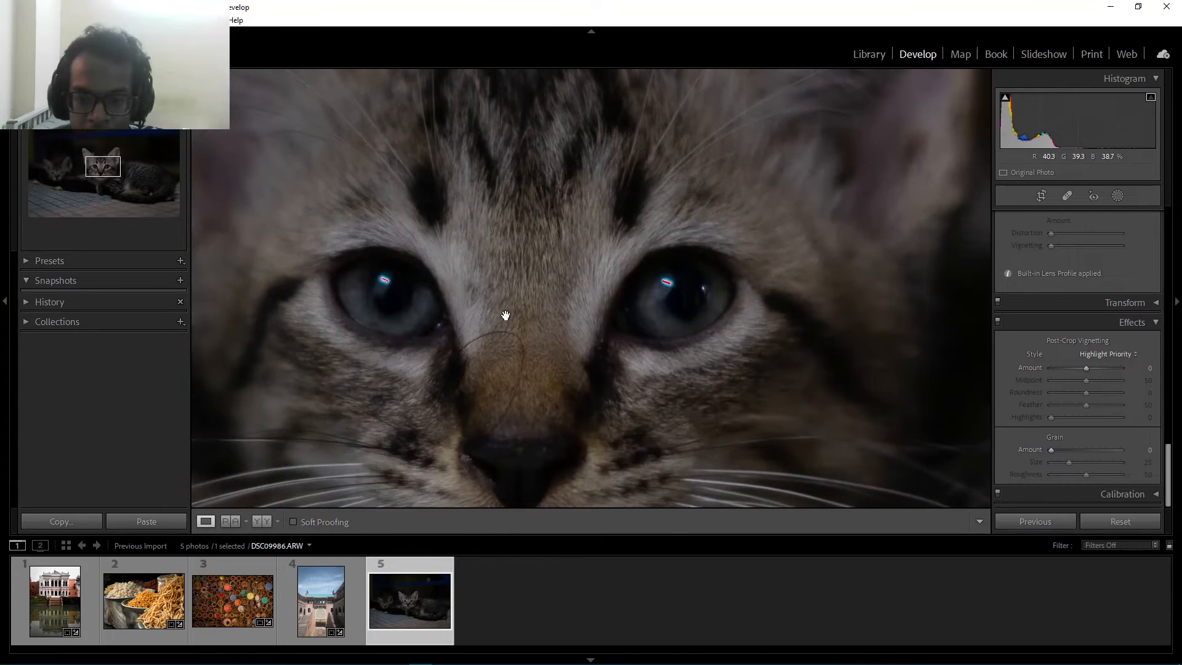
pyautogui.moveTo(514, 332); pyautogui.dragTo(917, 293)
pyautogui.moveTo(551, 324); pyautogui.dragTo(763, 333)
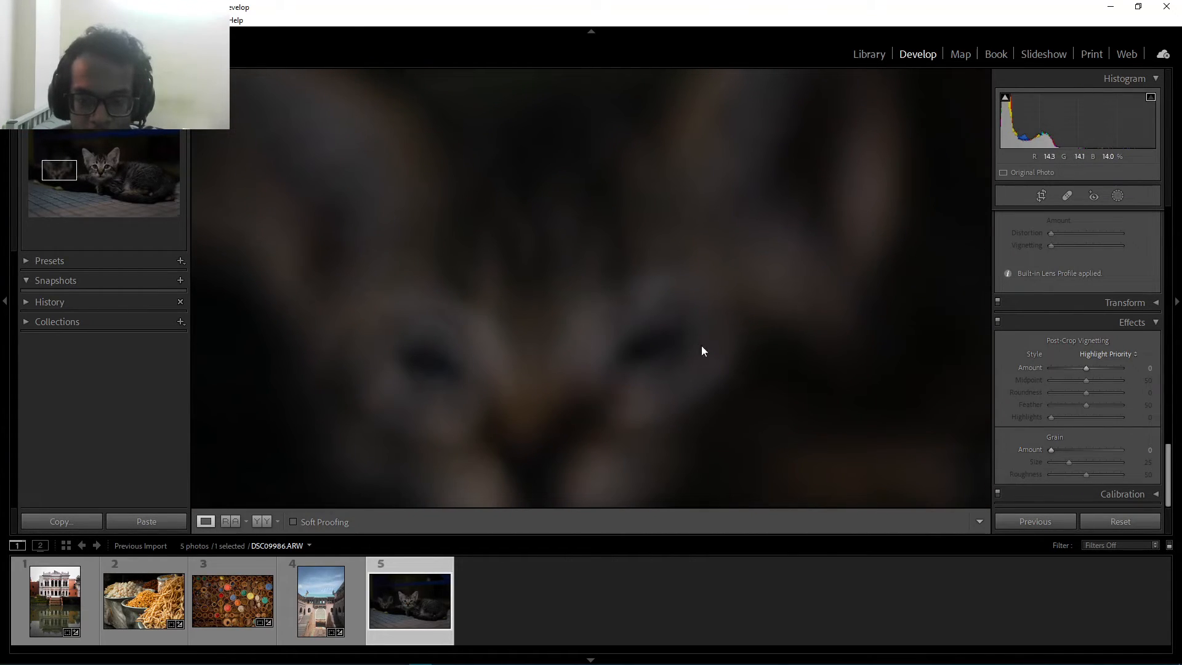
pyautogui.click(702, 349)
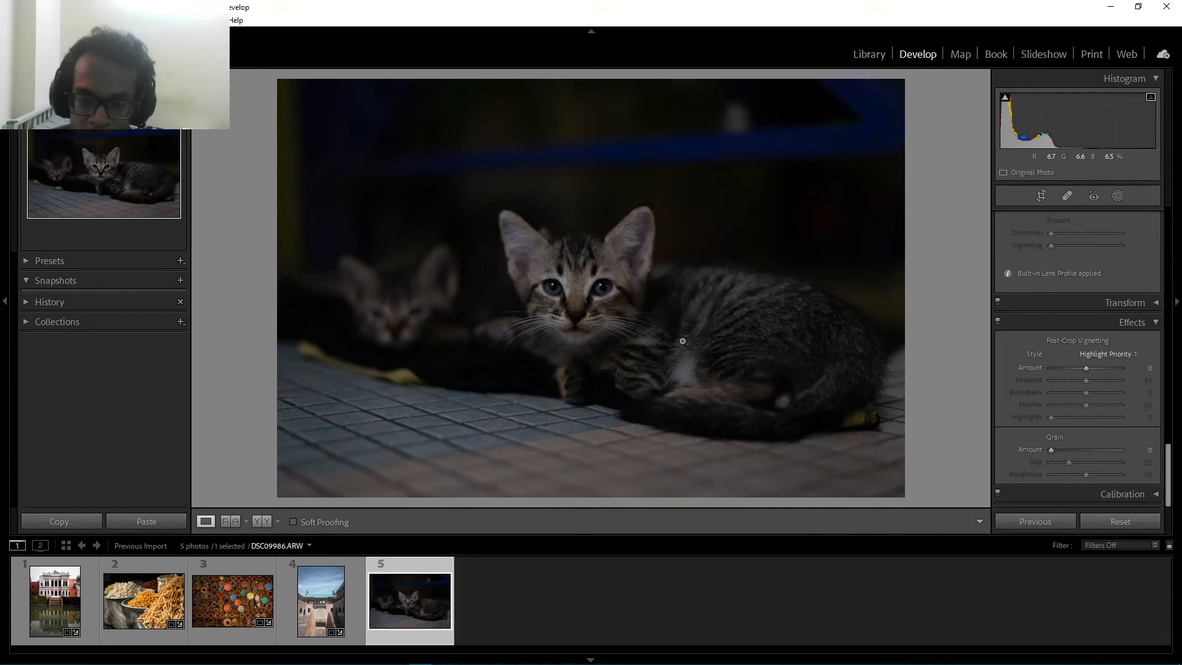
pyautogui.click(575, 294)
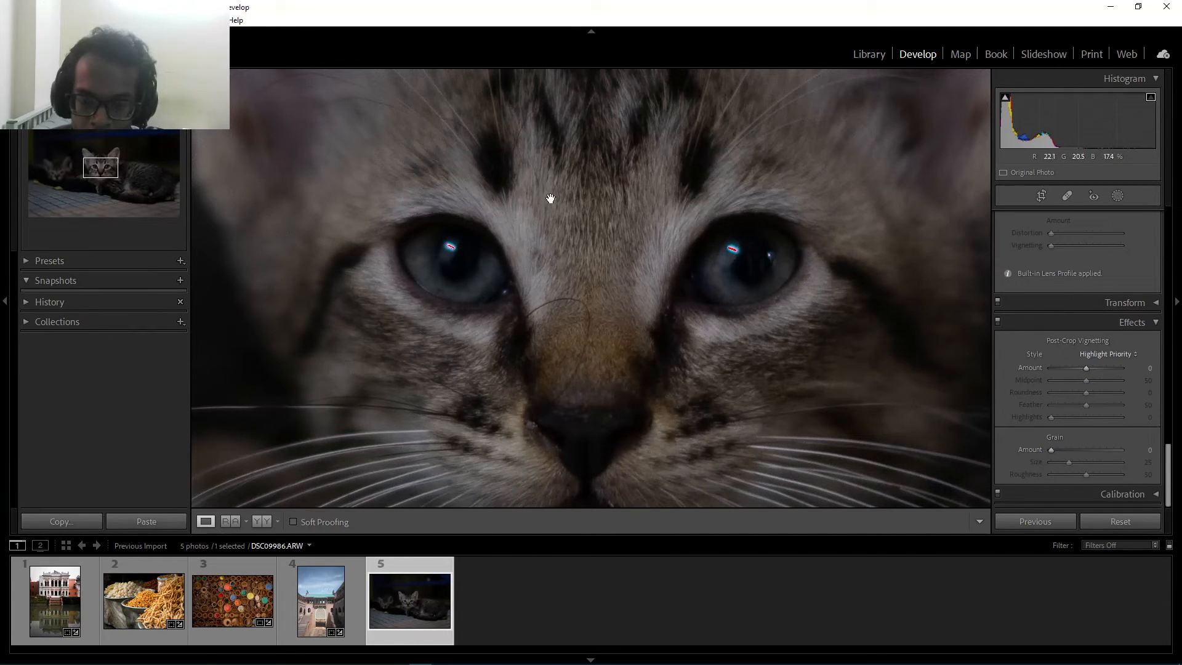
pyautogui.click(622, 274)
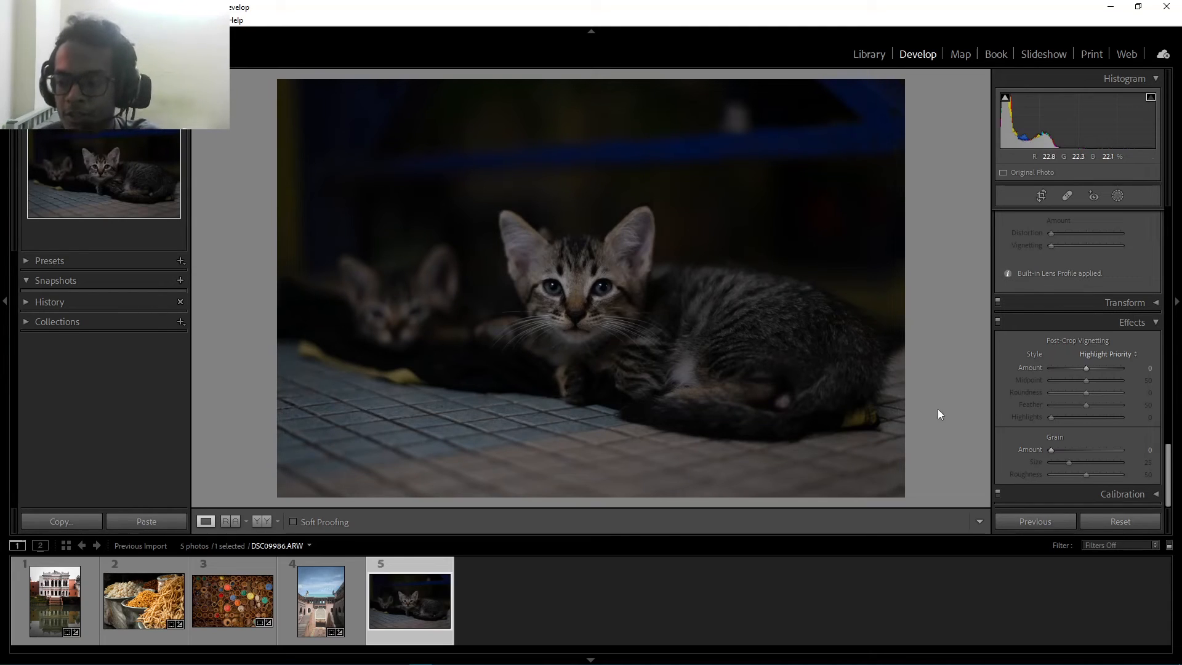
# Step: Brighten the kitten photo with exposure +0.88, highlights -63, shadows +47, whites +40 and blacks -25
pyautogui.scroll(4, 1077, 339)
pyautogui.scroll(10, 1080, 334)
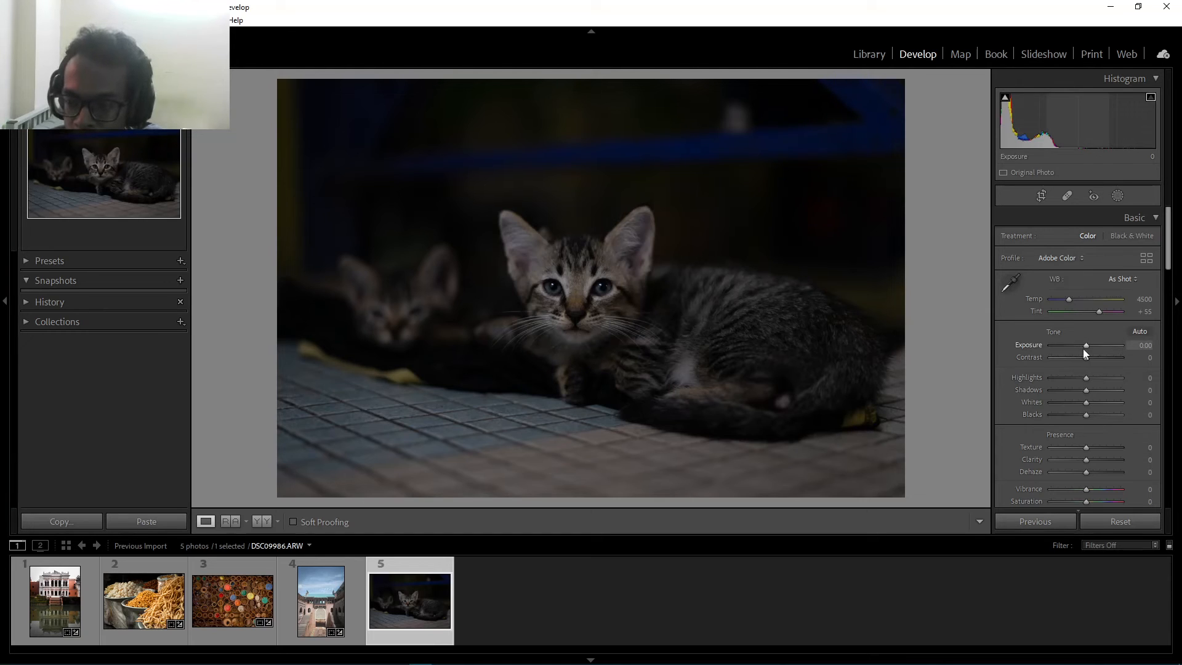
pyautogui.moveTo(1084, 345); pyautogui.dragTo(1077, 416)
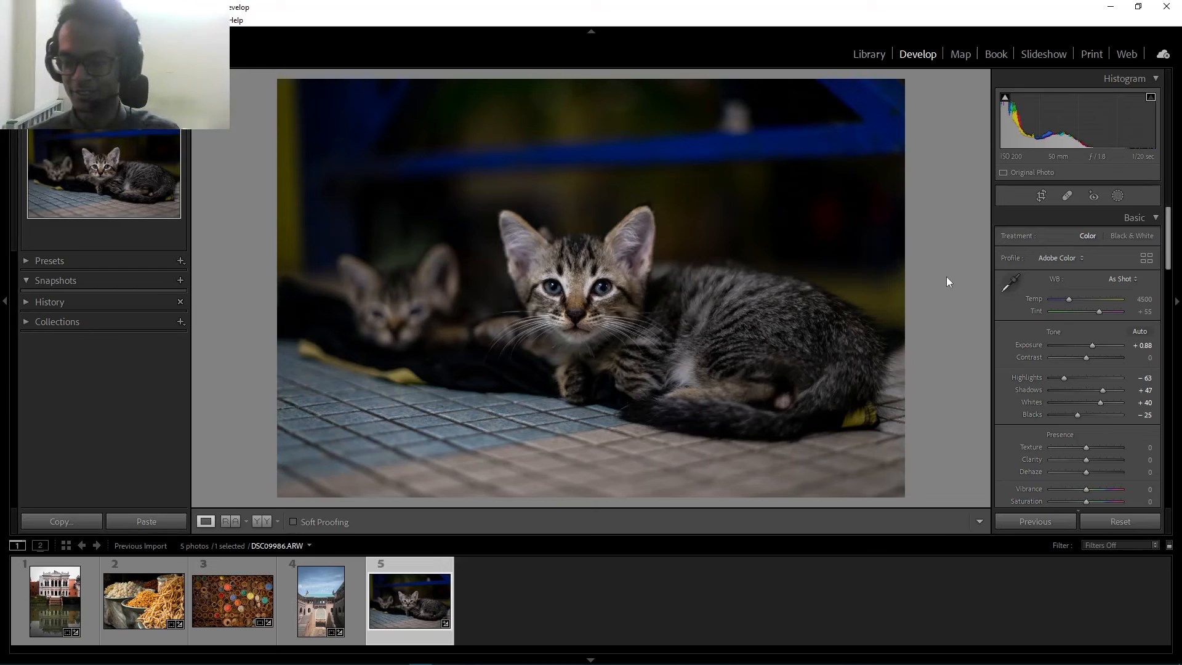
# Step: Crop the kitten photo tighter on all sides, keeping both kittens in frame with the front one's face near the center
pyautogui.click(1040, 197)
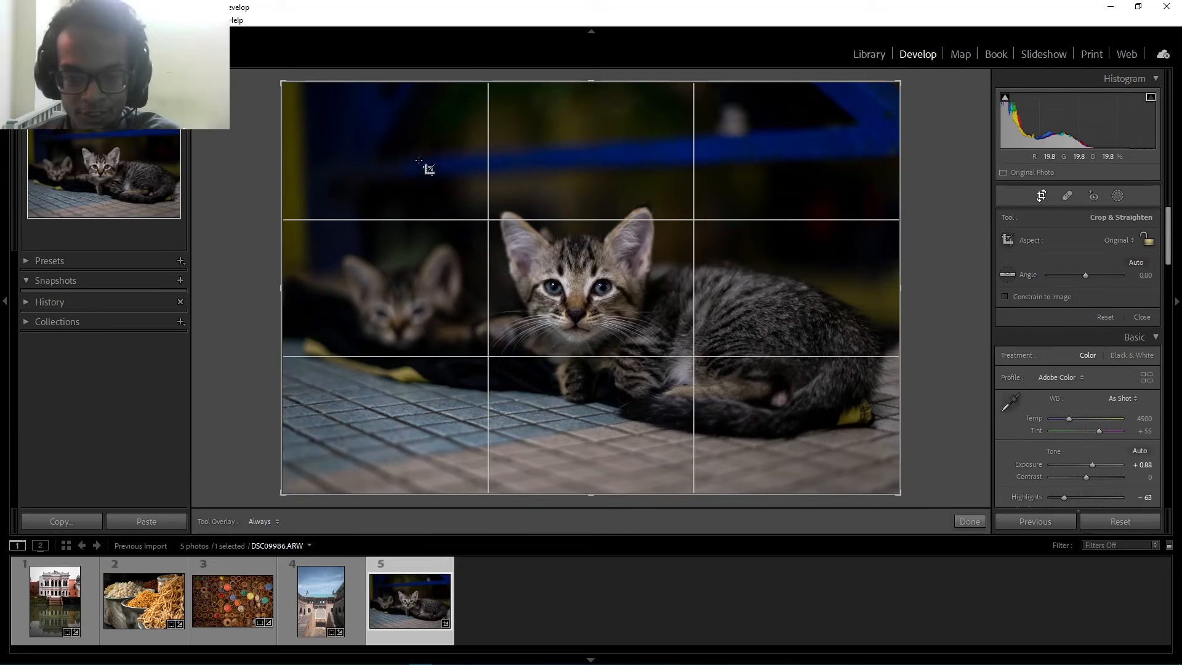
pyautogui.moveTo(286, 84); pyautogui.dragTo(300, 100)
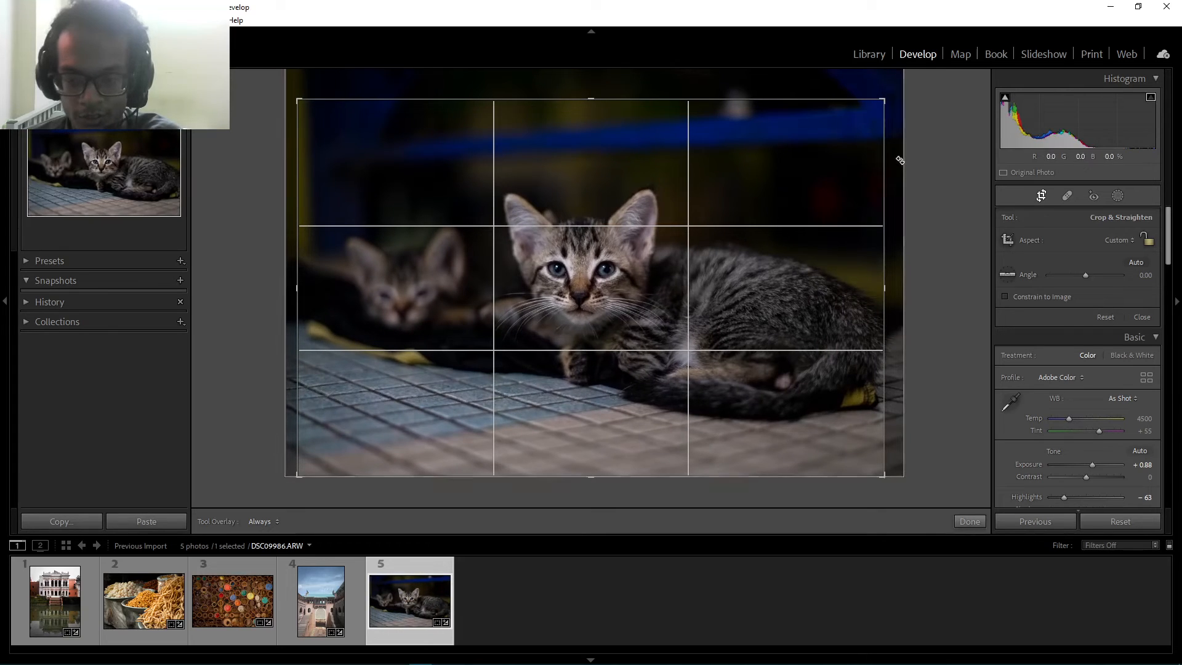
pyautogui.moveTo(883, 101); pyautogui.dragTo(869, 105)
pyautogui.moveTo(817, 173); pyautogui.dragTo(768, 238)
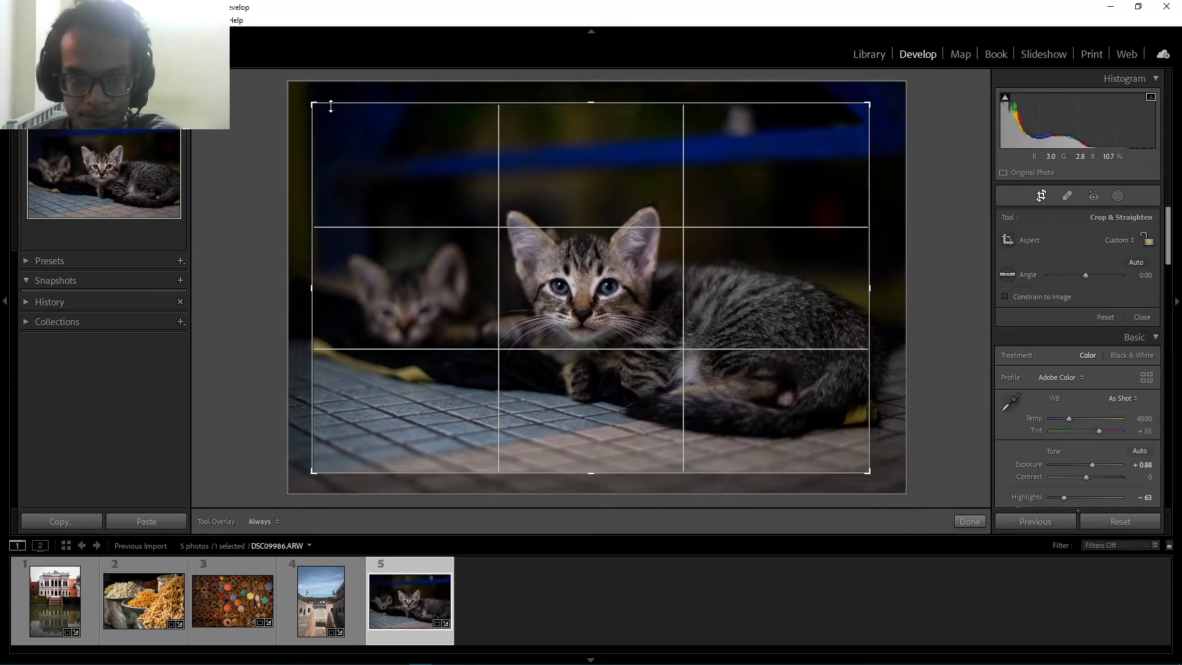
pyautogui.moveTo(315, 102); pyautogui.dragTo(328, 124)
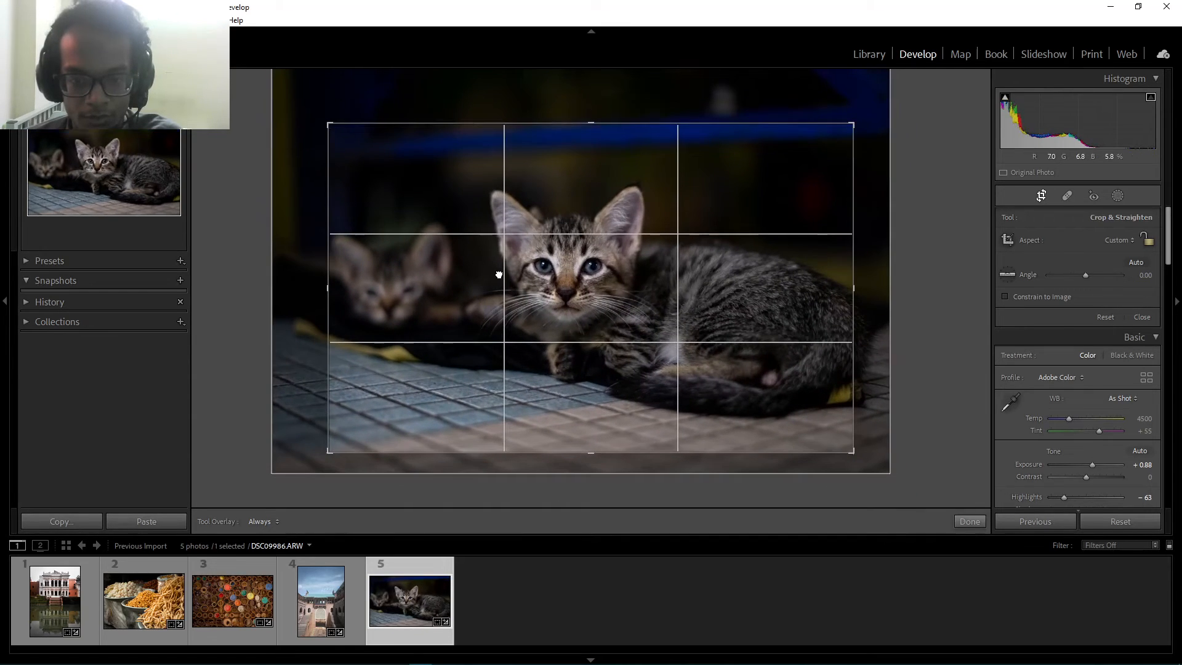
pyautogui.moveTo(496, 271); pyautogui.dragTo(516, 286)
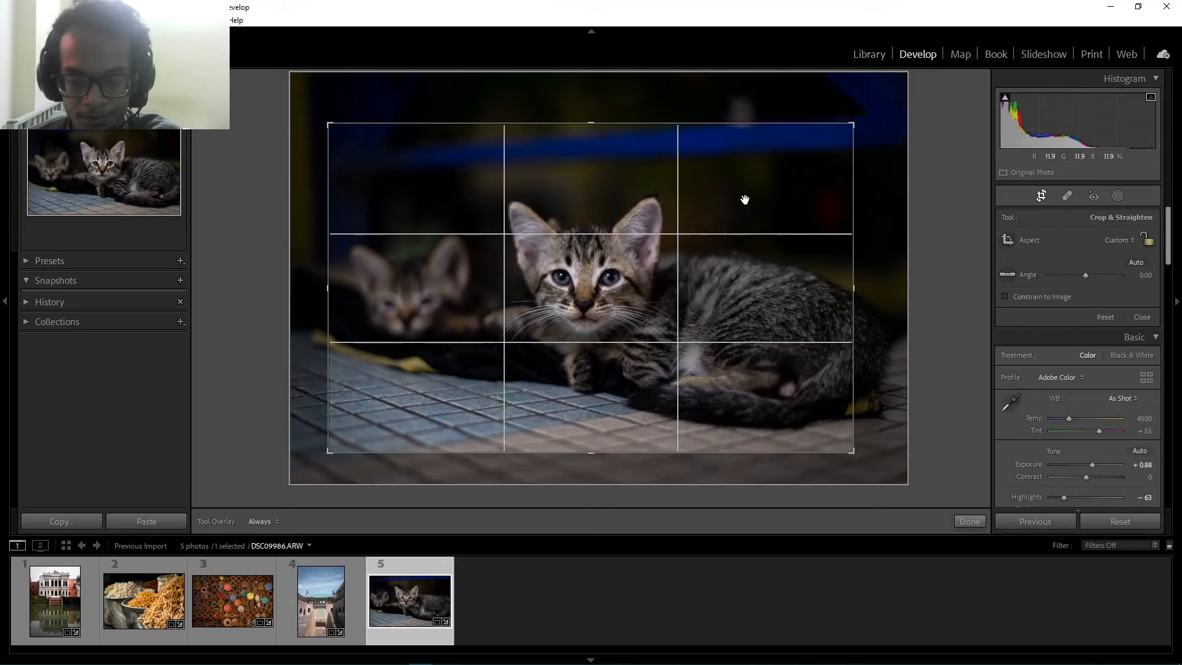
pyautogui.click(1040, 198)
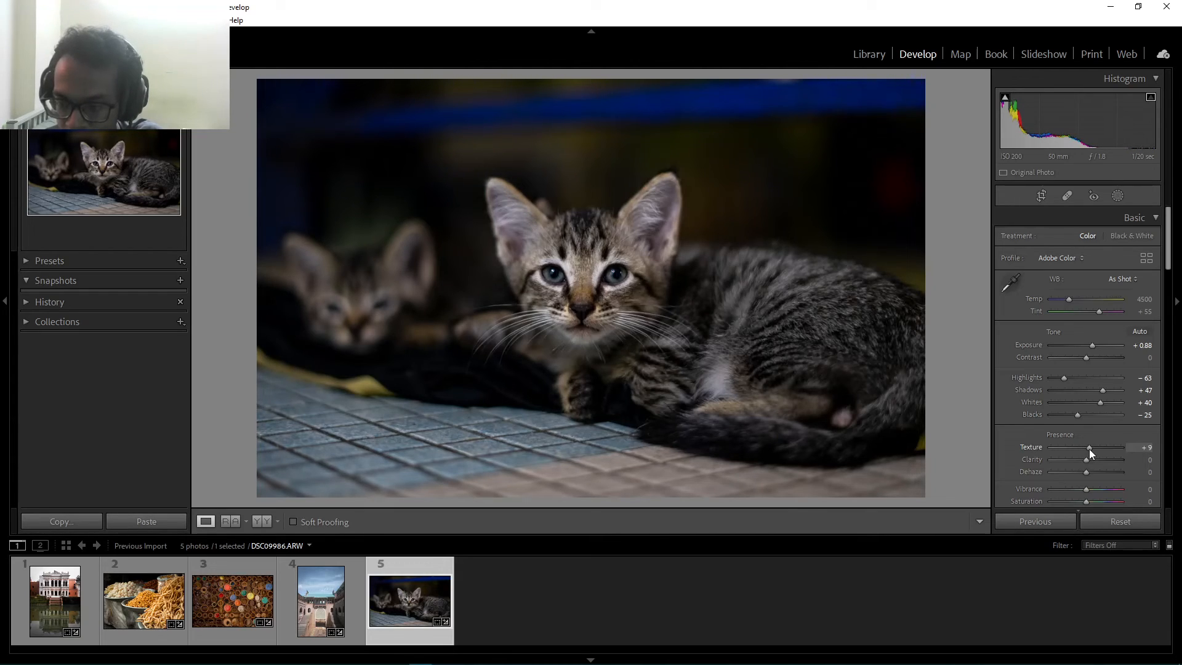
# Step: Set the kitten photo's texture to +11 and highlights to -100, checking the reflections in the eyes up close
pyautogui.moveTo(1088, 449); pyautogui.dragTo(1089, 449)
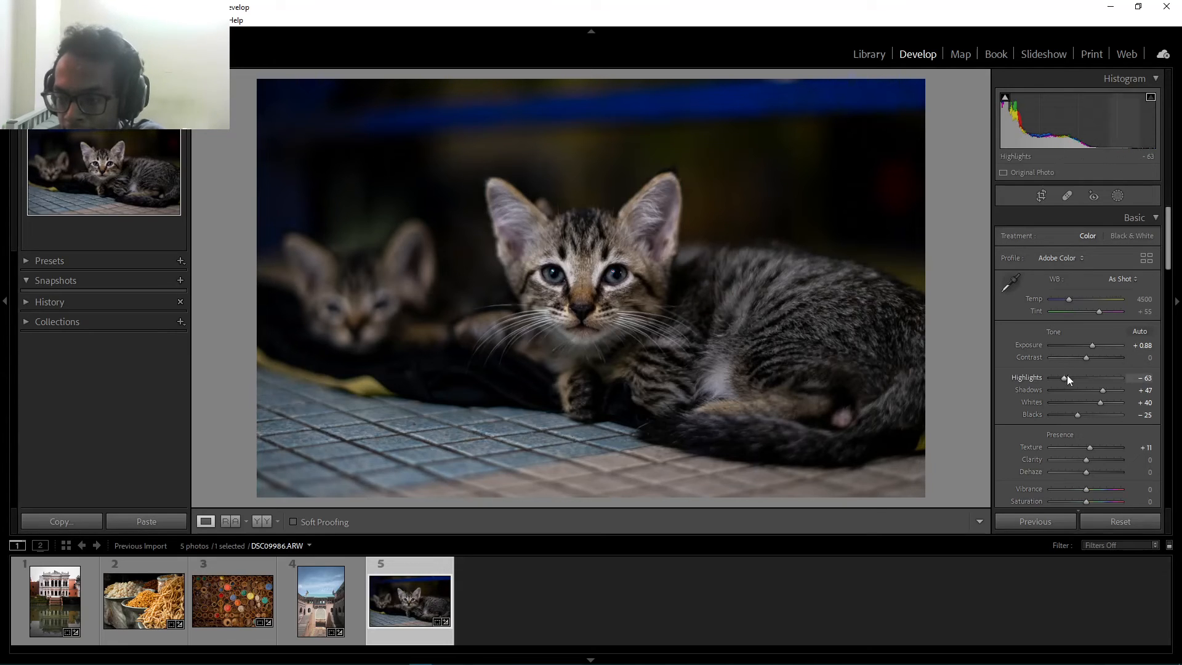
pyautogui.moveTo(1064, 377); pyautogui.dragTo(1023, 384)
pyautogui.click(609, 320)
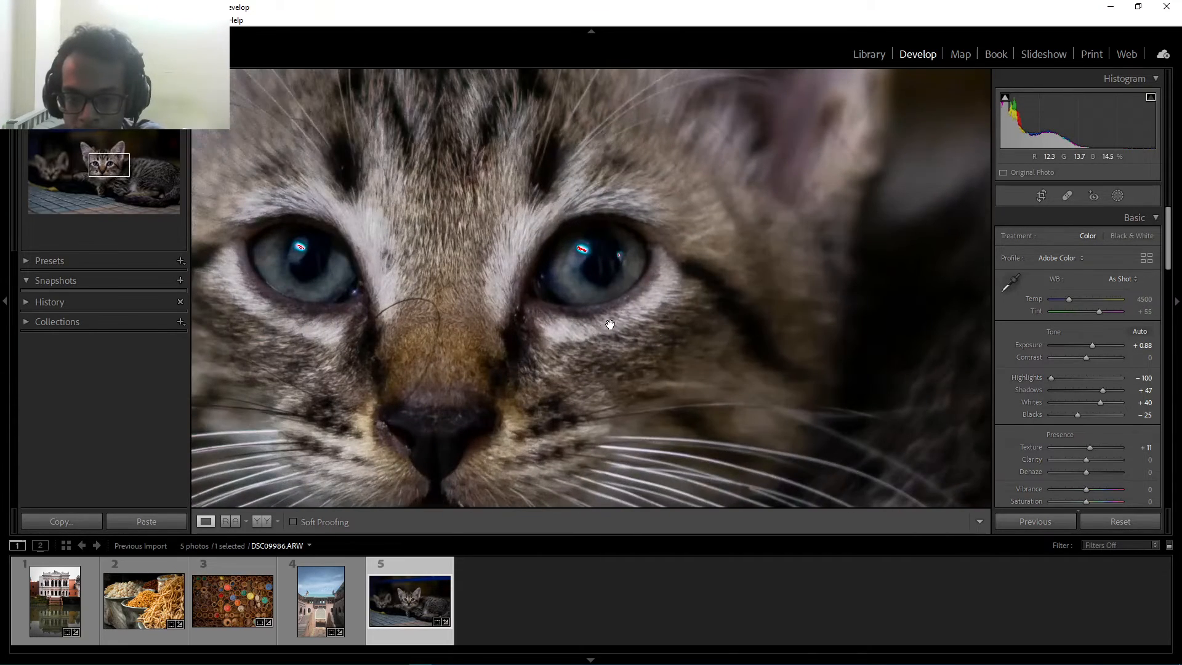
pyautogui.moveTo(355, 290); pyautogui.dragTo(417, 303)
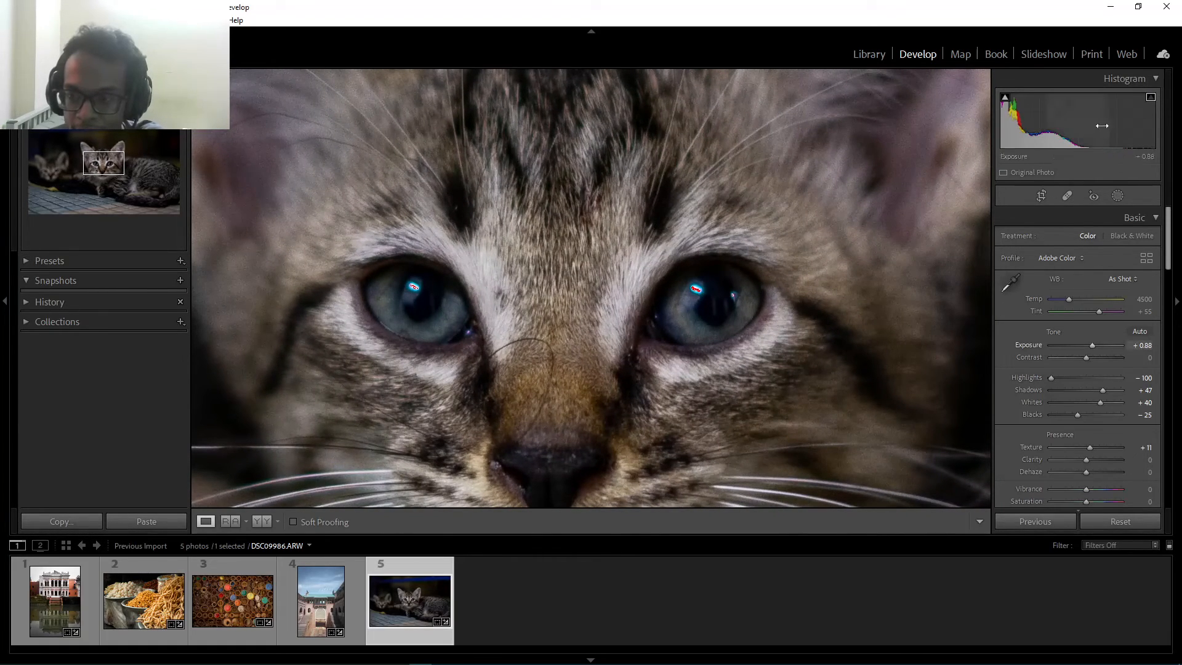
pyautogui.click(702, 295)
pyautogui.click(603, 290)
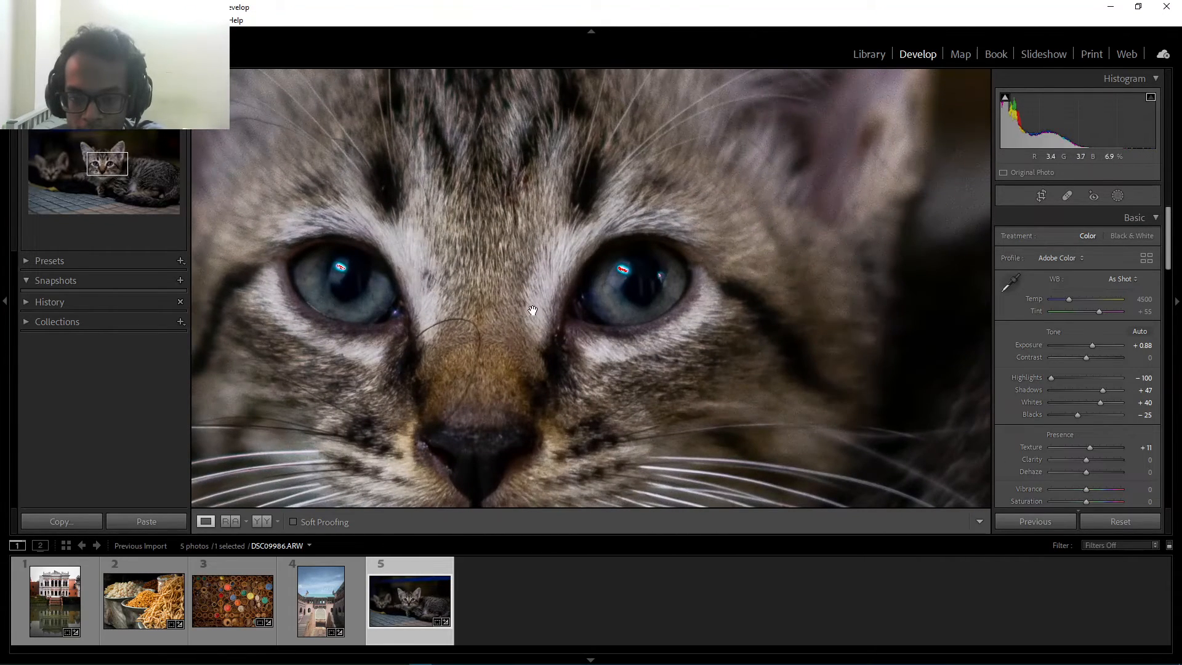
pyautogui.click(307, 301)
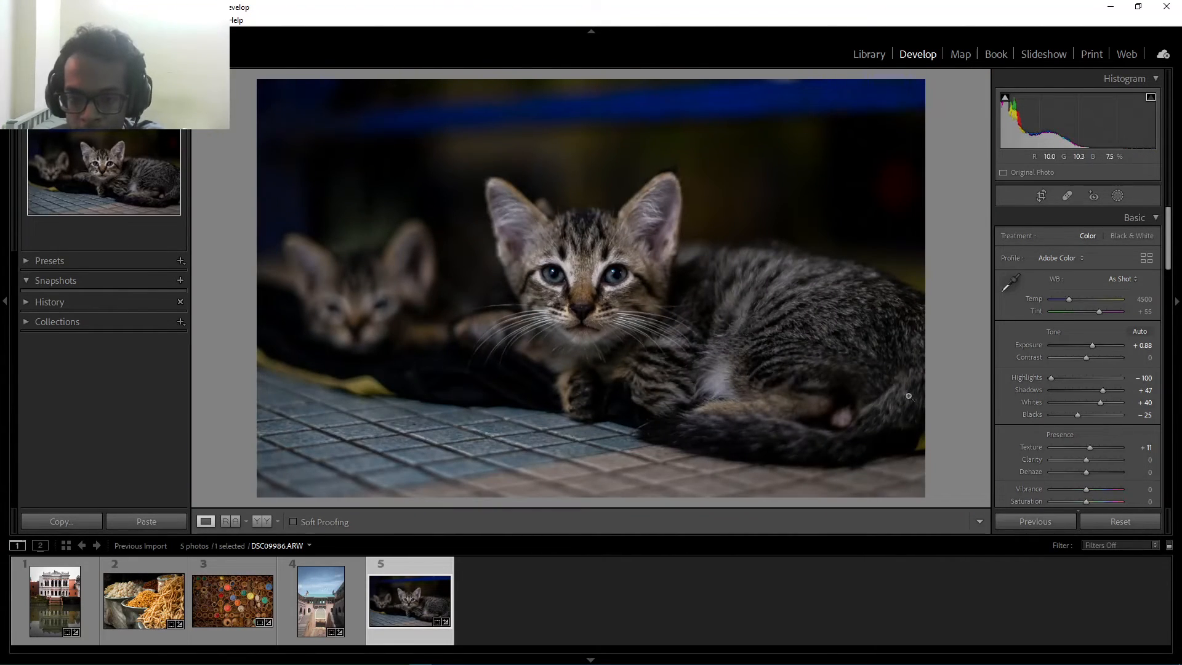
# Step: Set the kitten photo's tone curve to highlights -55, lights +23 and darks +11, and reset the curve's shadows to 0
pyautogui.scroll(-10, 1102, 411)
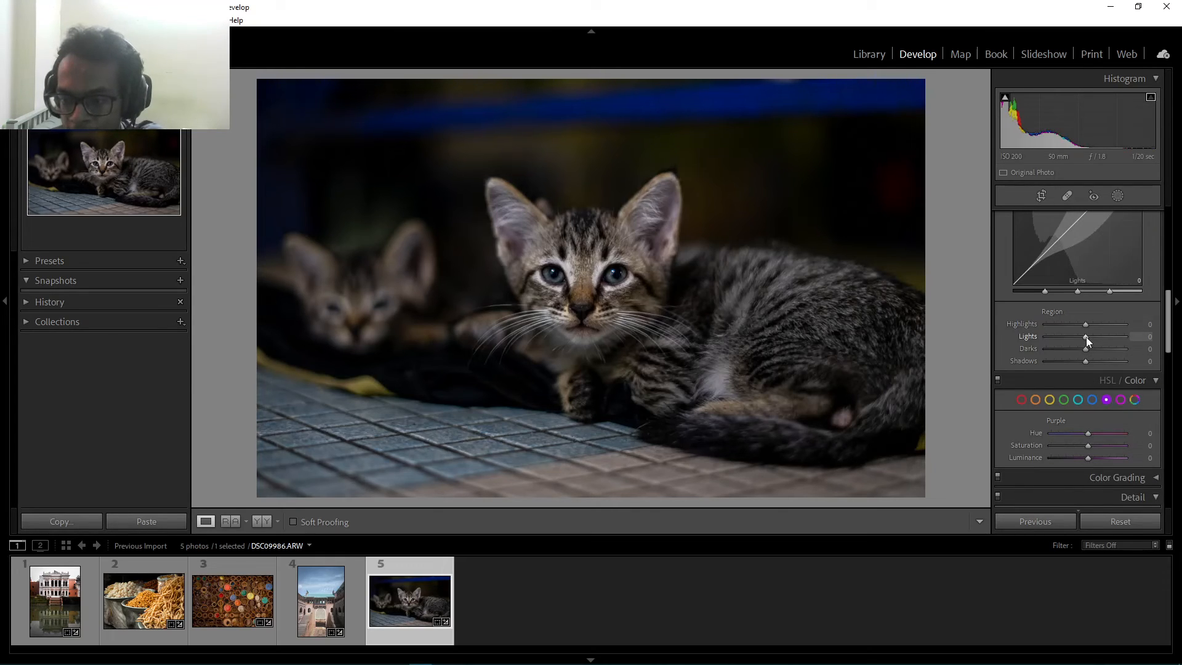
pyautogui.moveTo(1084, 324); pyautogui.dragTo(1068, 324)
pyautogui.click(644, 253)
pyautogui.click(686, 282)
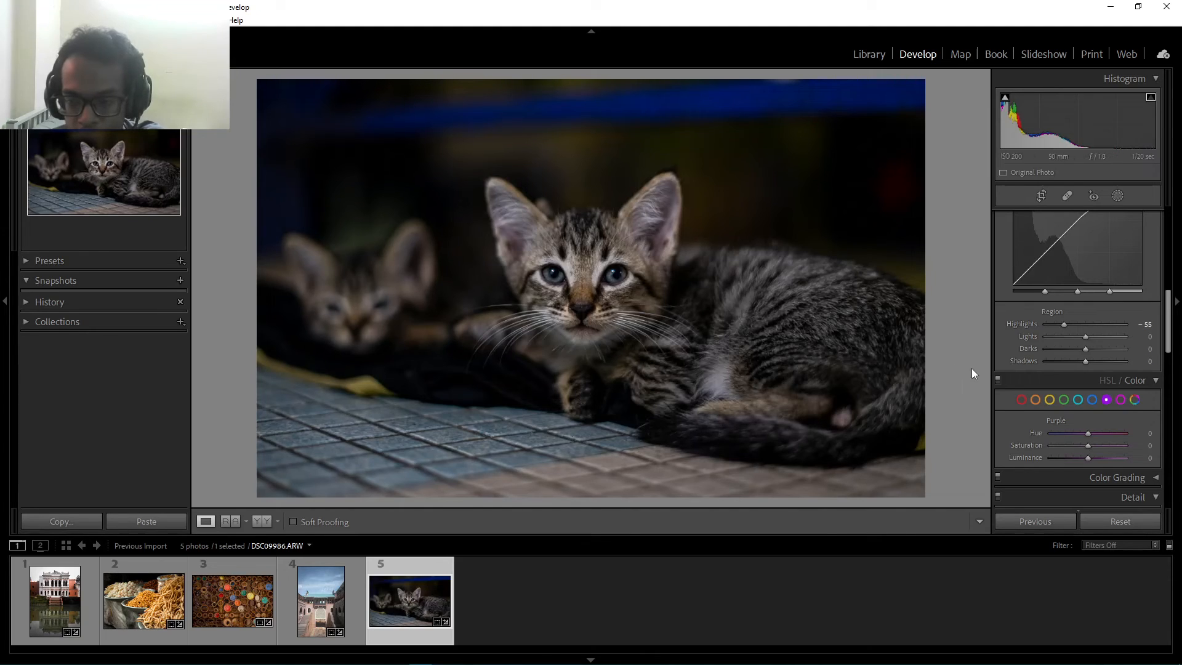
pyautogui.moveTo(1087, 335); pyautogui.dragTo(1096, 337)
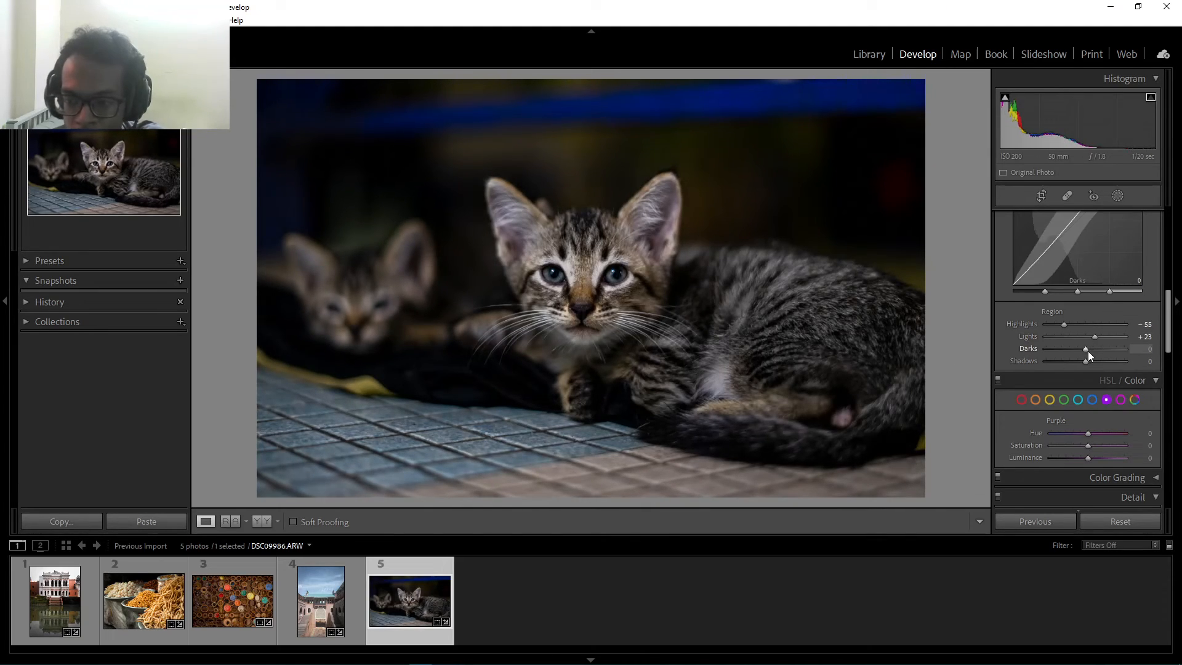
pyautogui.moveTo(1087, 352)
pyautogui.mouseDown()
pyautogui.moveTo(1075, 362)
pyautogui.moveTo(1095, 362)
pyautogui.mouseUp()
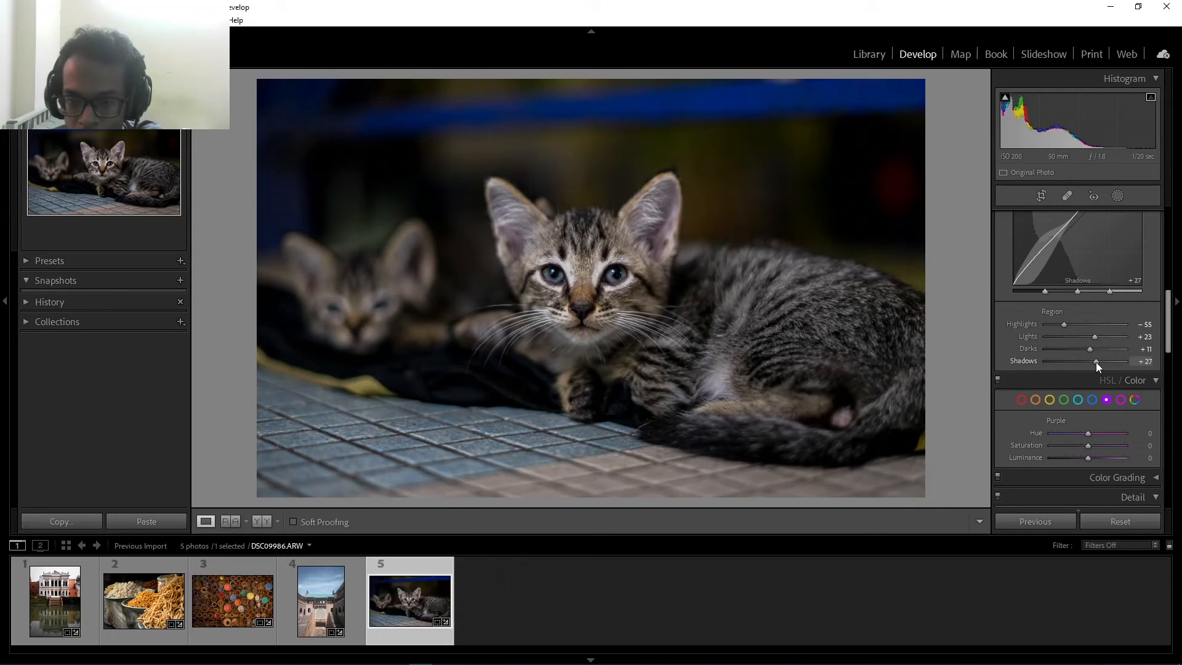
pyautogui.doubleClick(1094, 362)
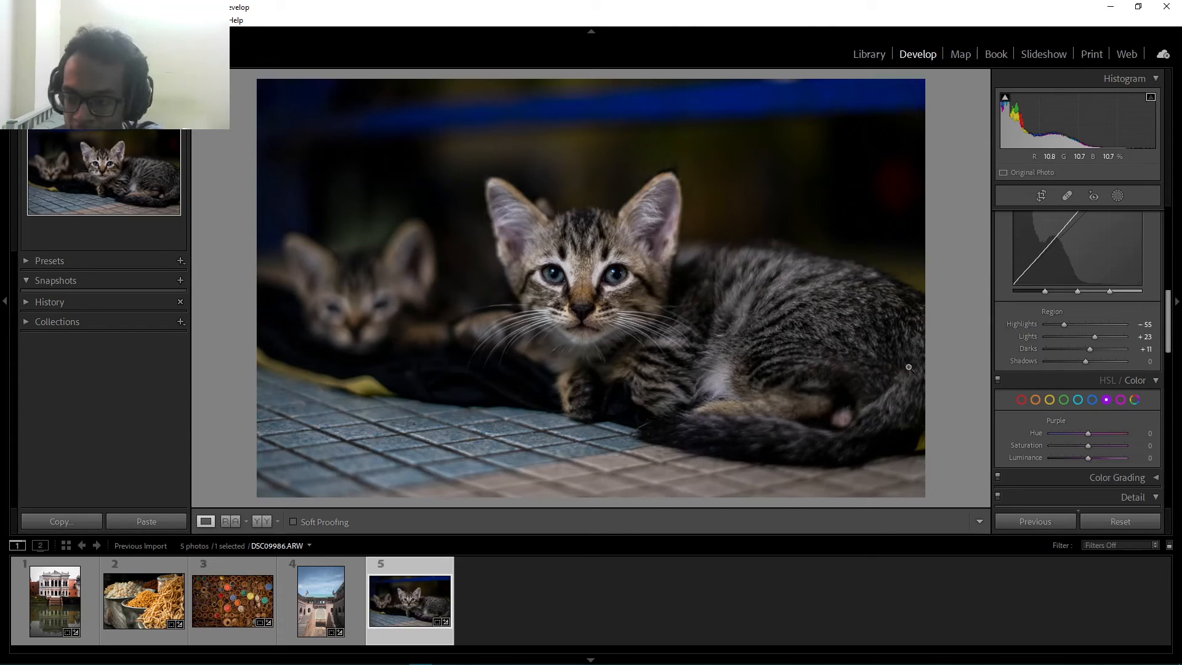
# Step: Lower the kitten photo's vibrance to -14
pyautogui.scroll(5, 1118, 334)
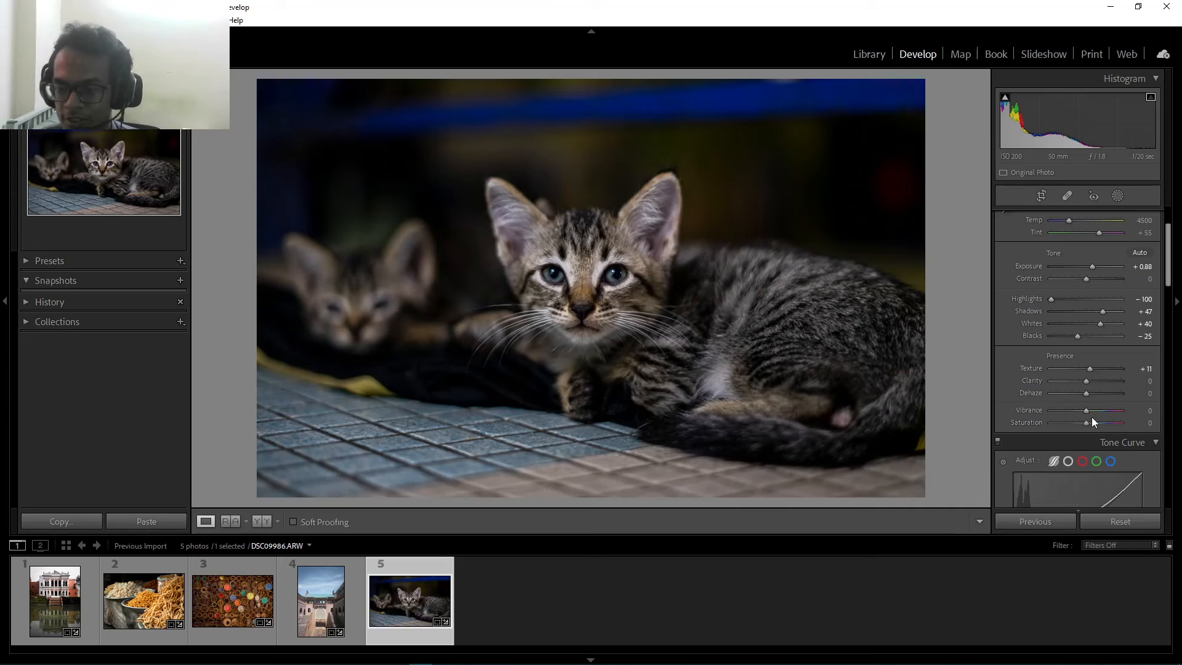
pyautogui.moveTo(1087, 410); pyautogui.dragTo(1074, 412)
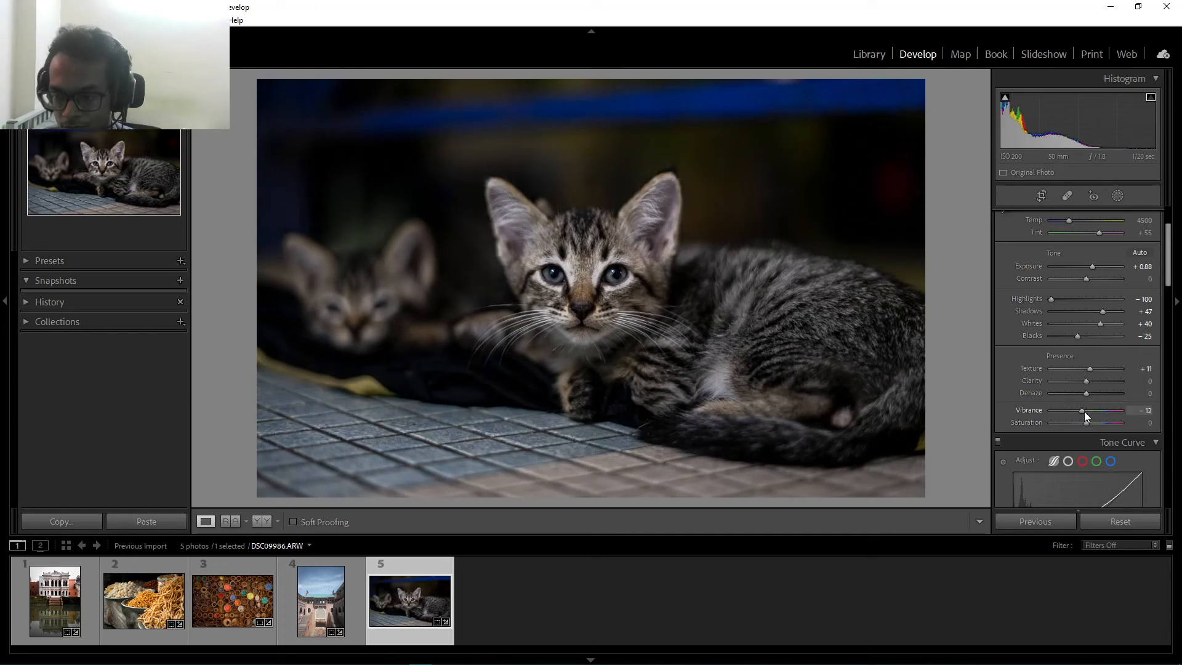
pyautogui.press('Up')
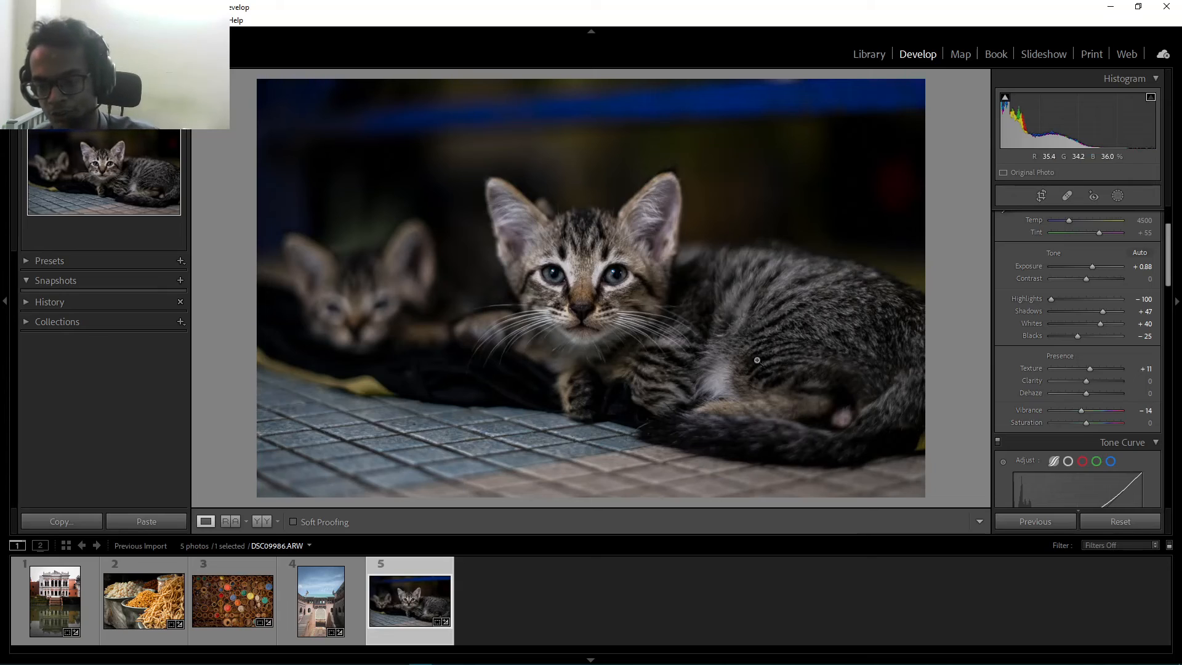
# Step: Enable chromatic aberration removal and lens profile corrections on the kitten photo, toggling the profile corrections off and on to compare
pyautogui.scroll(-6, 1014, 393)
pyautogui.scroll(-6, 1120, 413)
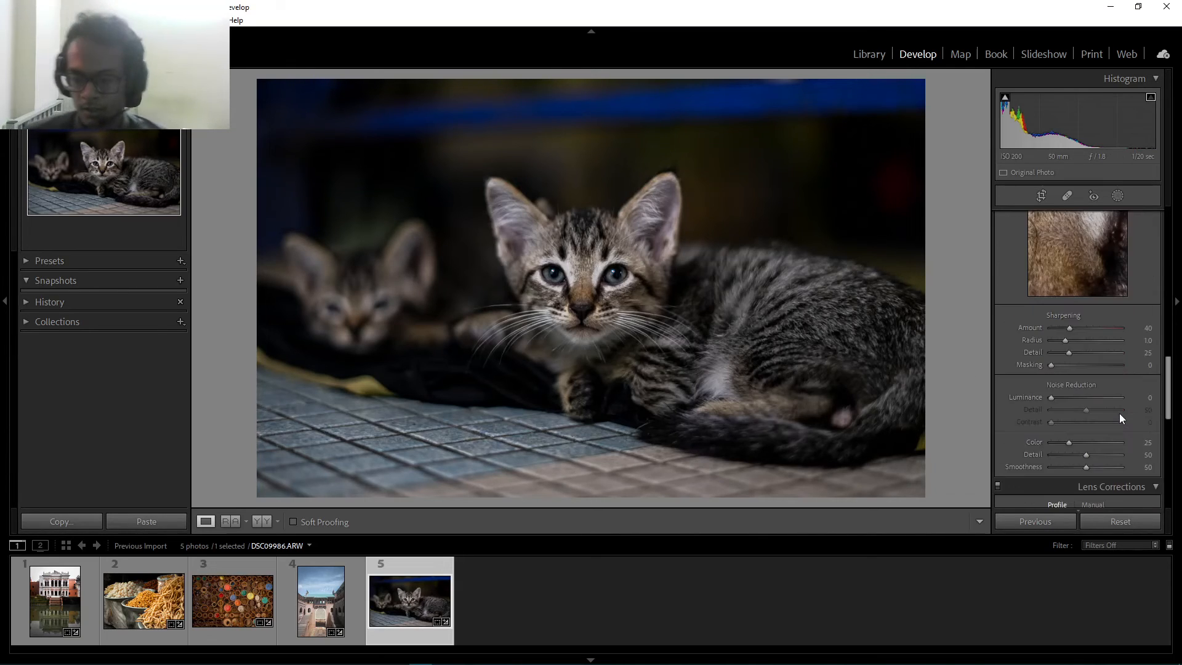
pyautogui.click(1004, 287)
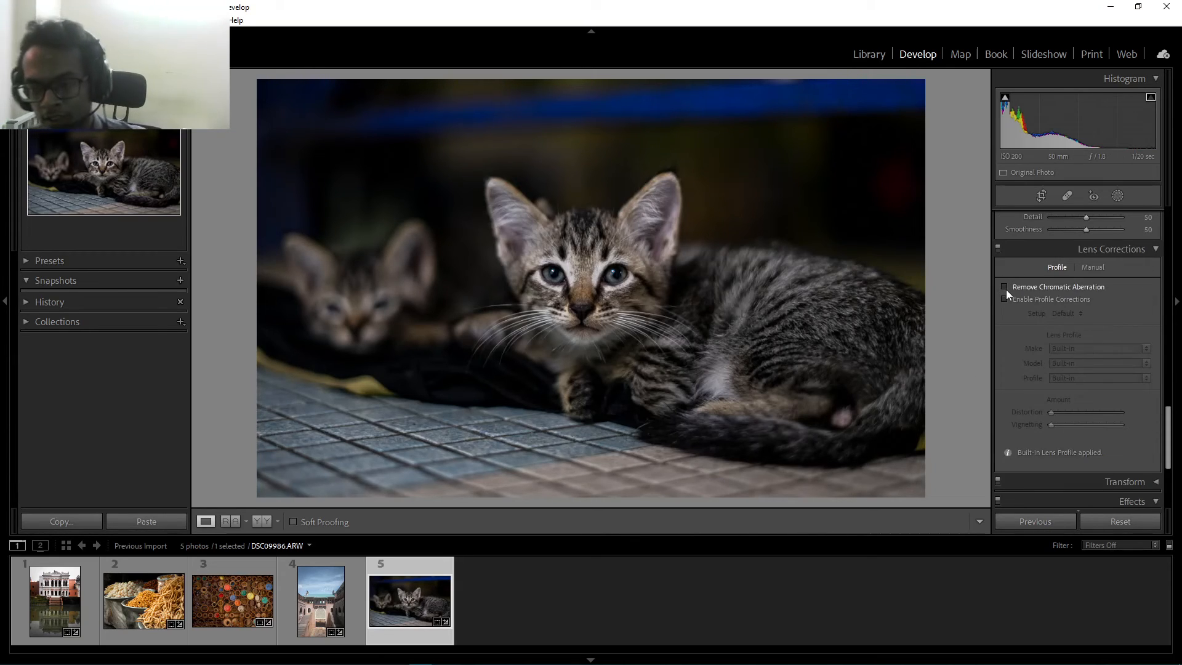
pyautogui.click(1006, 298)
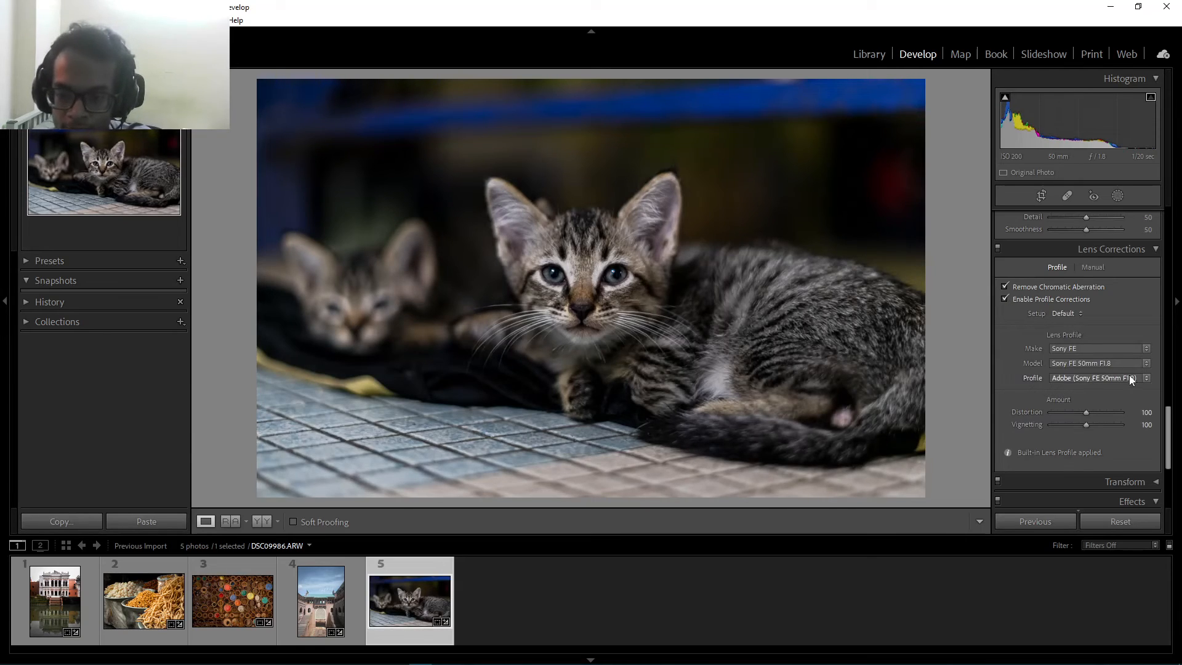
pyautogui.scroll(-2, 1067, 354)
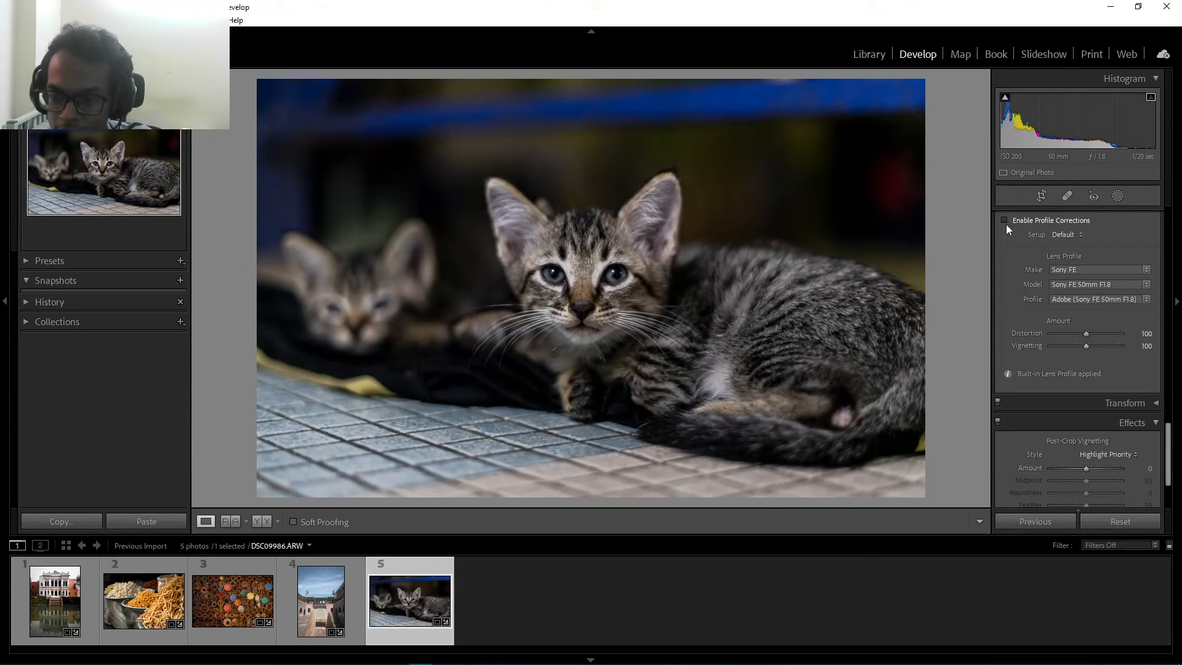
pyautogui.click(1006, 224)
pyautogui.click(1006, 224)
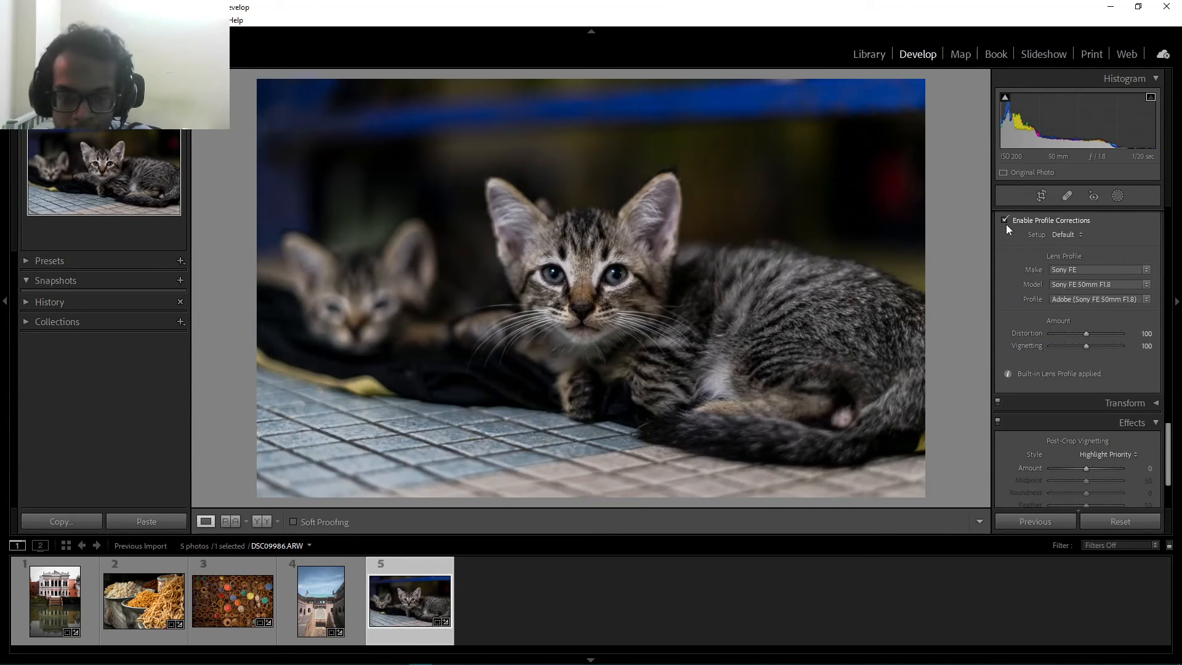
pyautogui.click(1006, 224)
pyautogui.click(1005, 224)
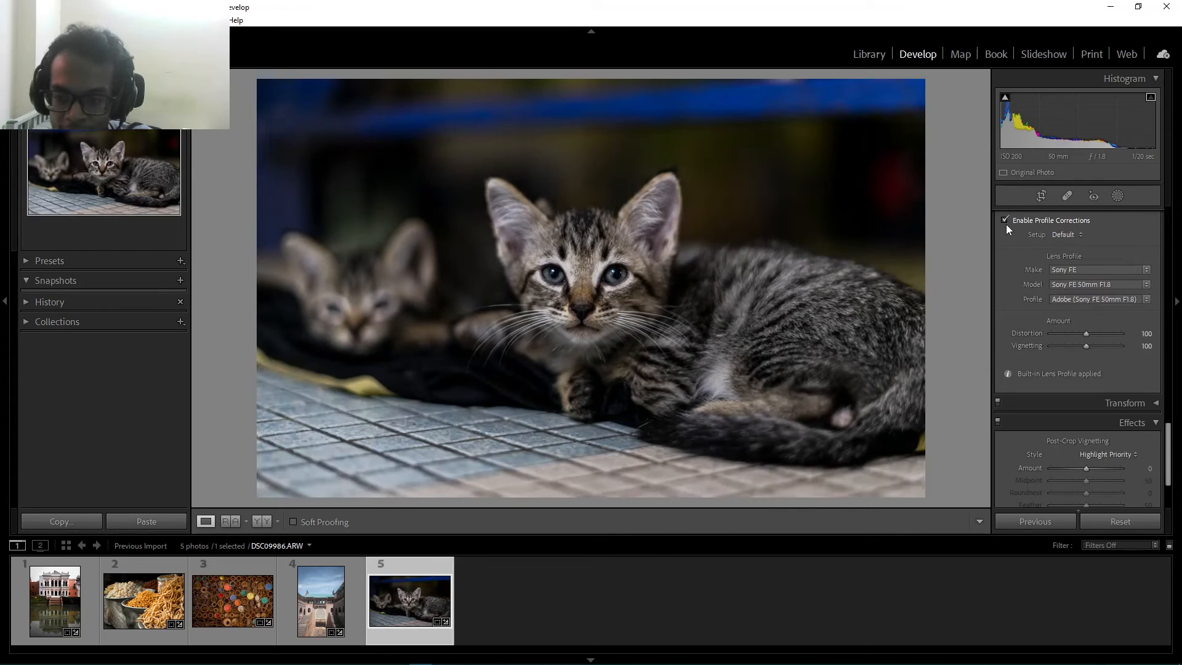
pyautogui.scroll(4, 1040, 310)
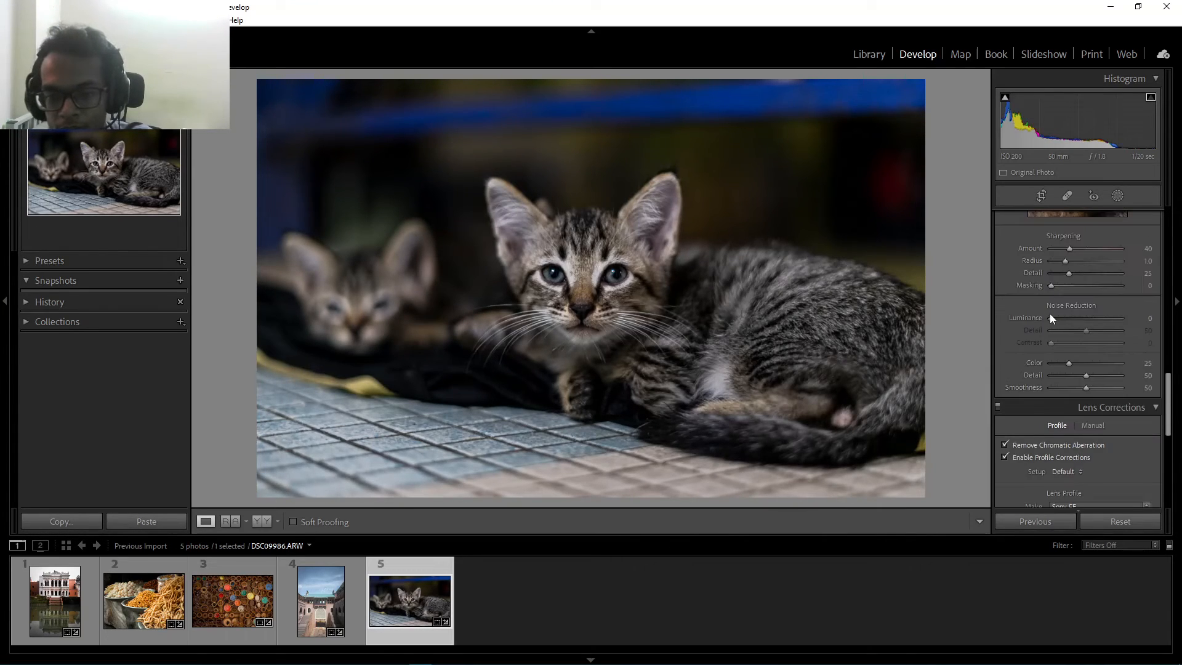
pyautogui.scroll(-4, 1044, 373)
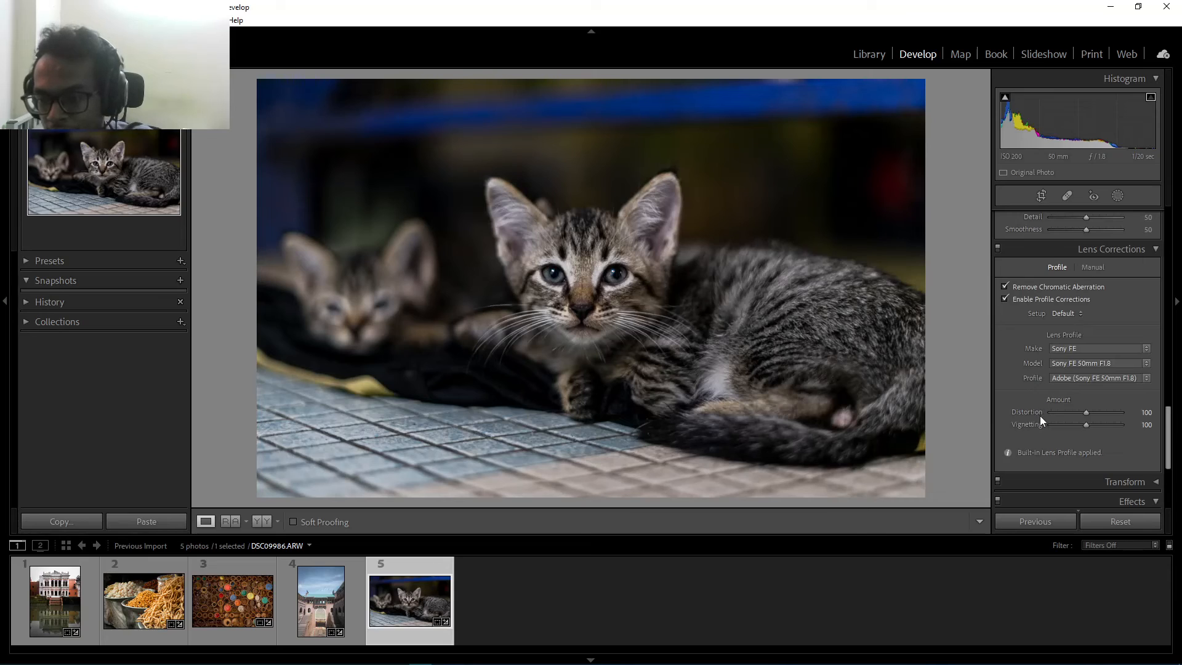
# Step: Set the kitten photo's post-crop vignetting amount to -18, comparing the result with lens profile corrections off and on
pyautogui.scroll(-3, 1042, 408)
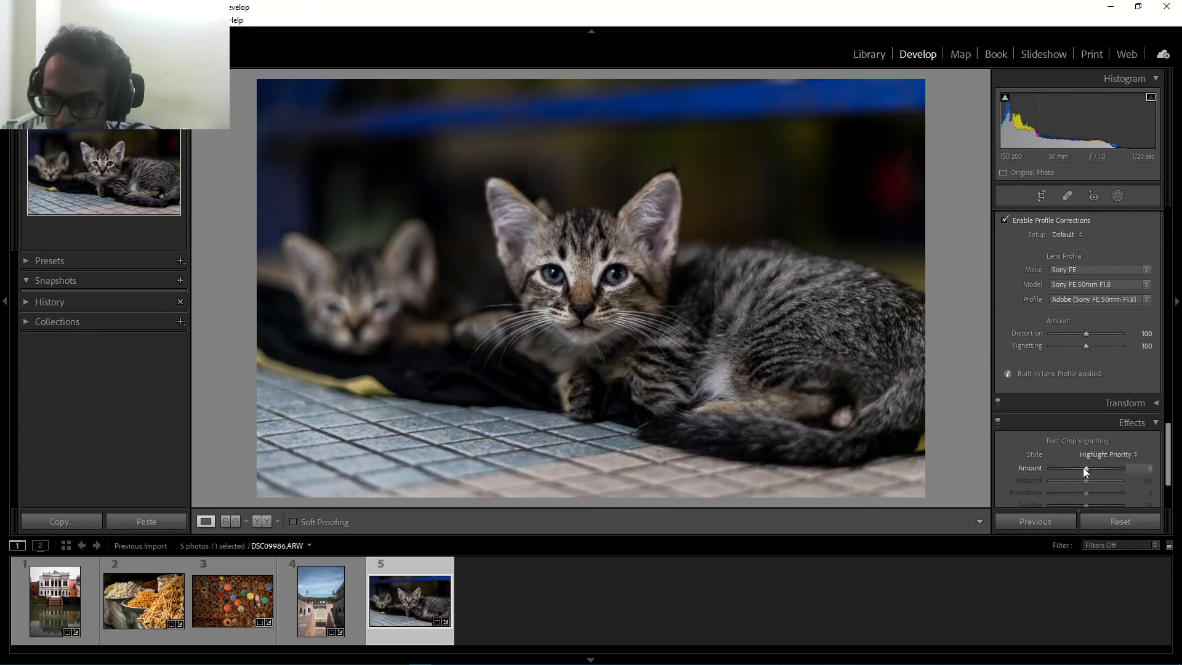
pyautogui.moveTo(1084, 468); pyautogui.dragTo(1074, 467)
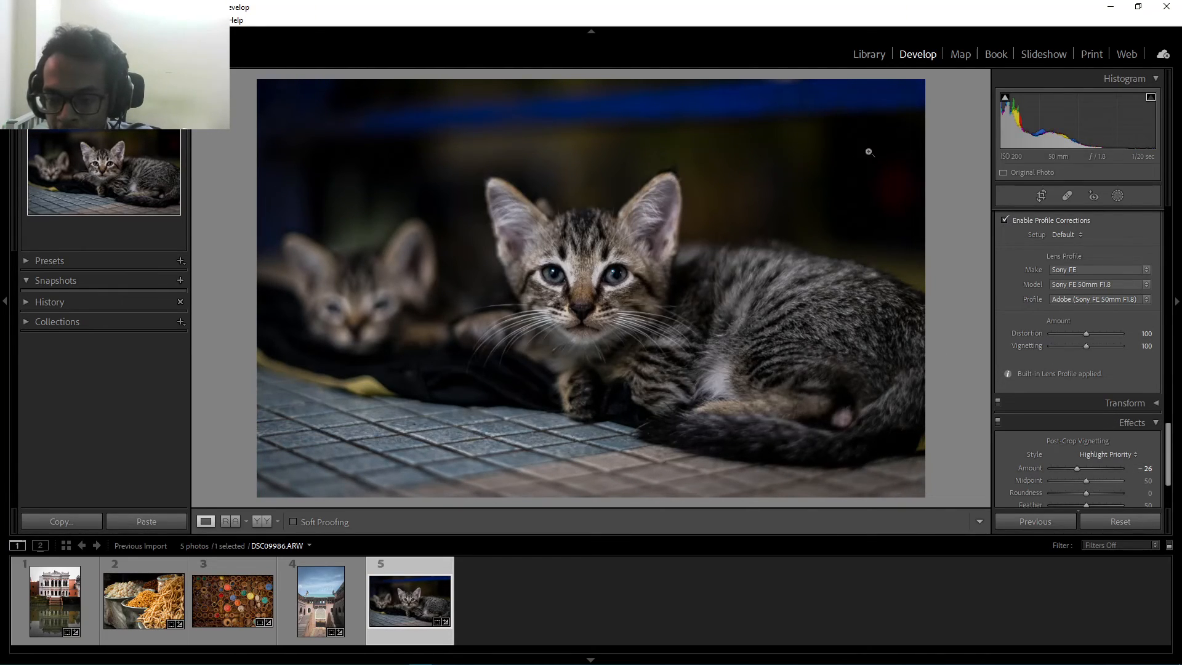
pyautogui.click(1005, 220)
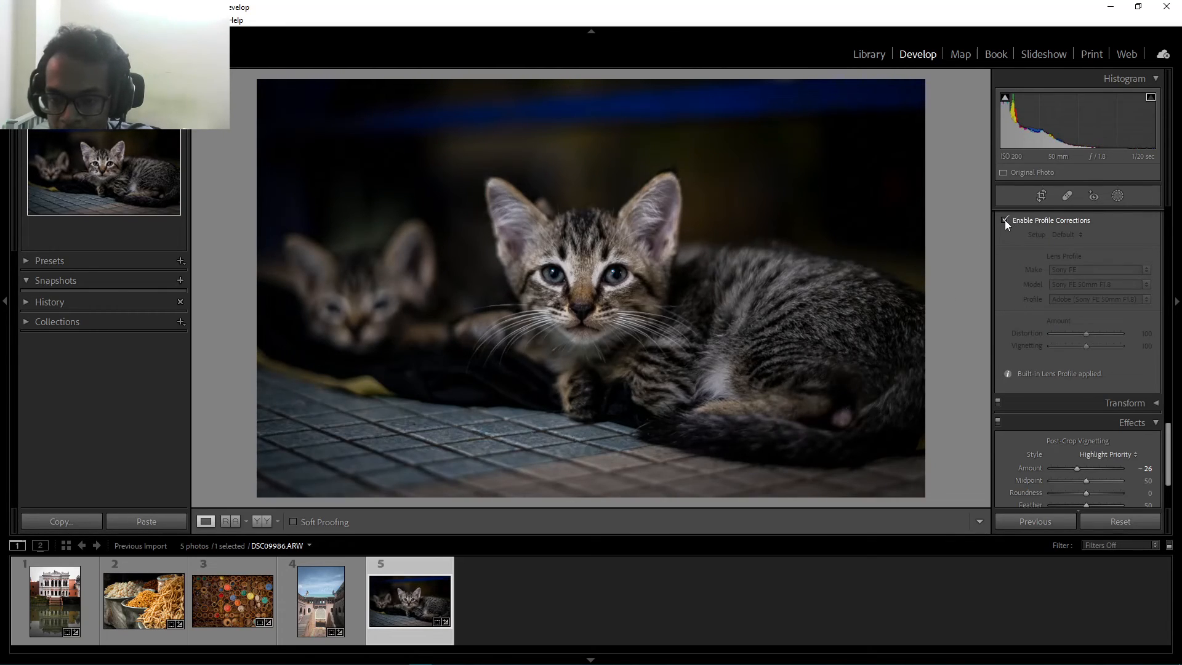
pyautogui.click(1004, 219)
pyautogui.click(1006, 220)
pyautogui.click(1006, 220)
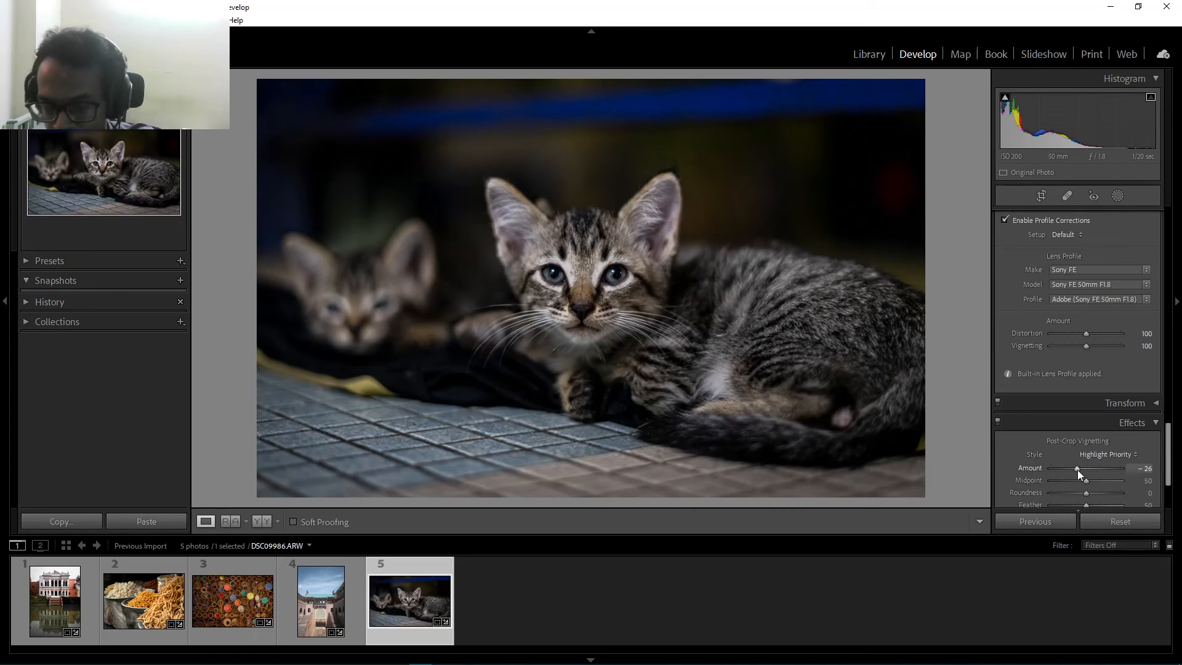
pyautogui.moveTo(1077, 468); pyautogui.dragTo(1079, 469)
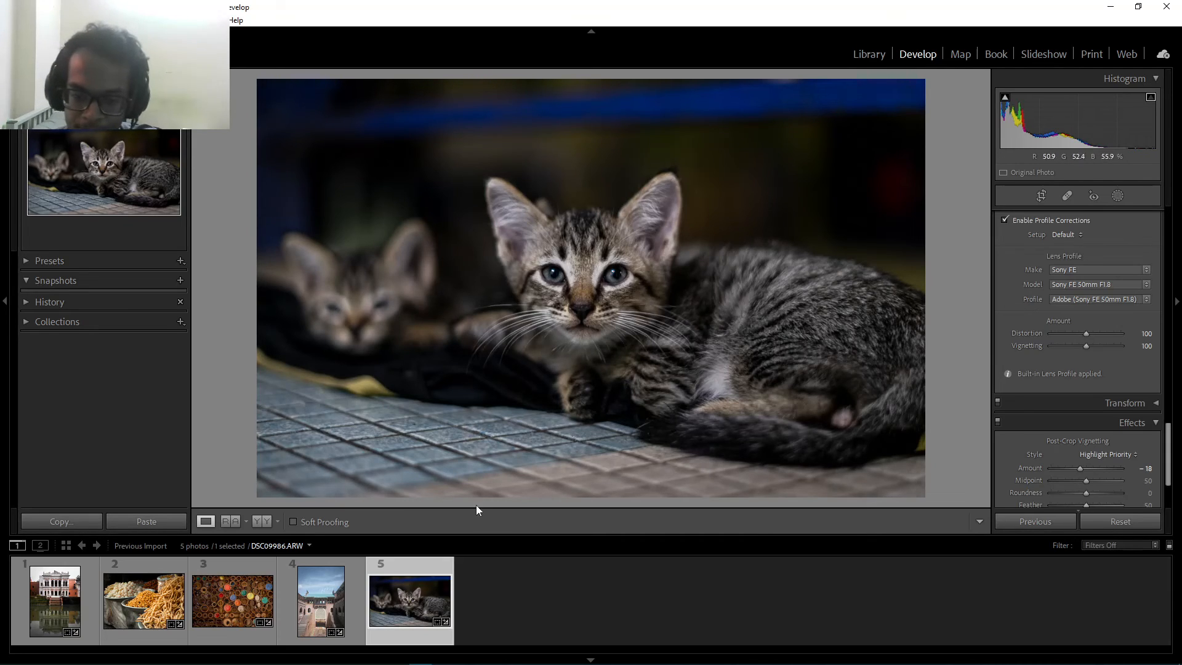
# Step: Compare the kitten photo before and after editing side by side, inspecting the front kitten's eyes, nose and whiskers up close
pyautogui.click(261, 522)
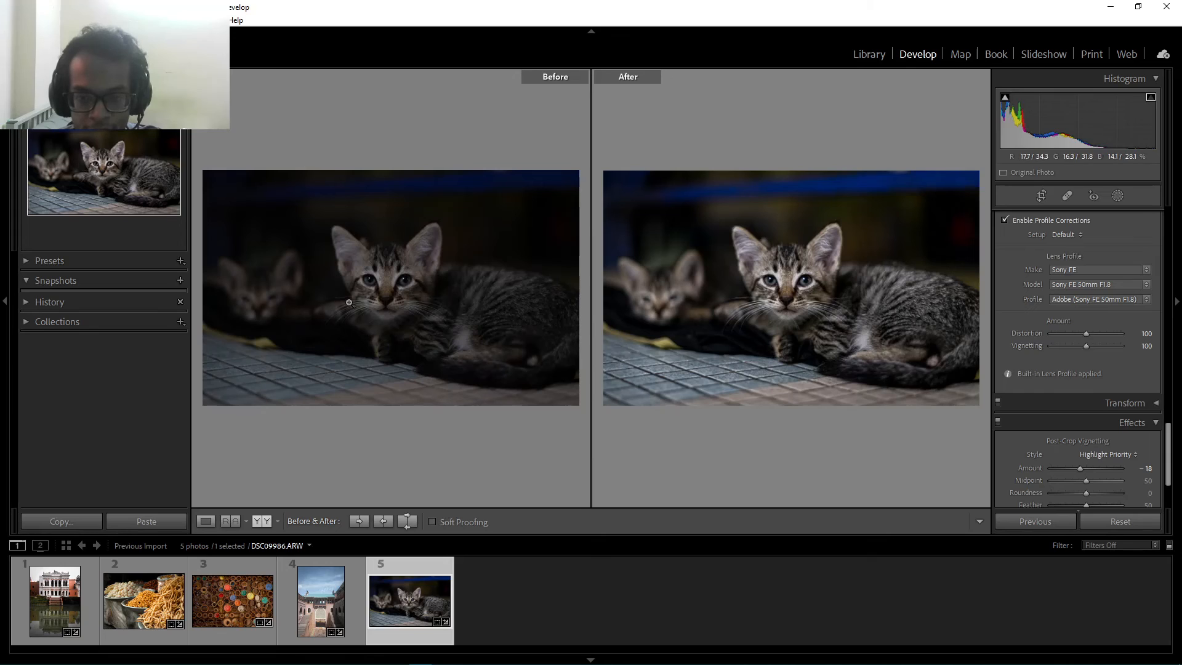
pyautogui.moveTo(349, 302); pyautogui.dragTo(288, 382)
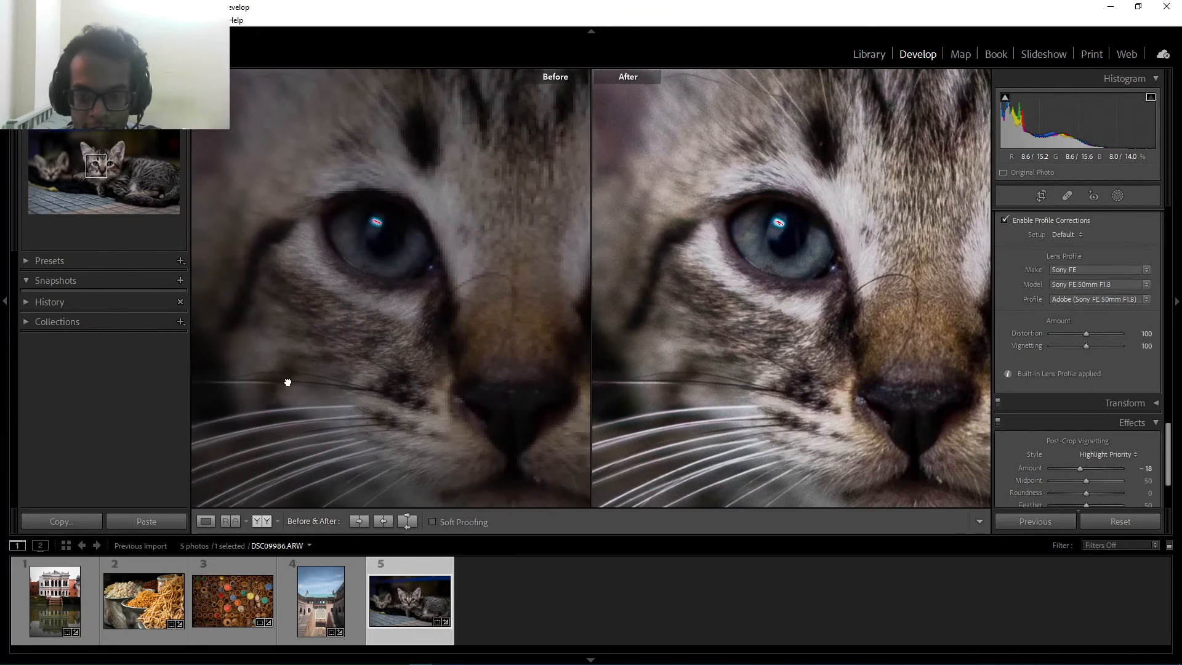
pyautogui.moveTo(445, 373); pyautogui.dragTo(438, 345)
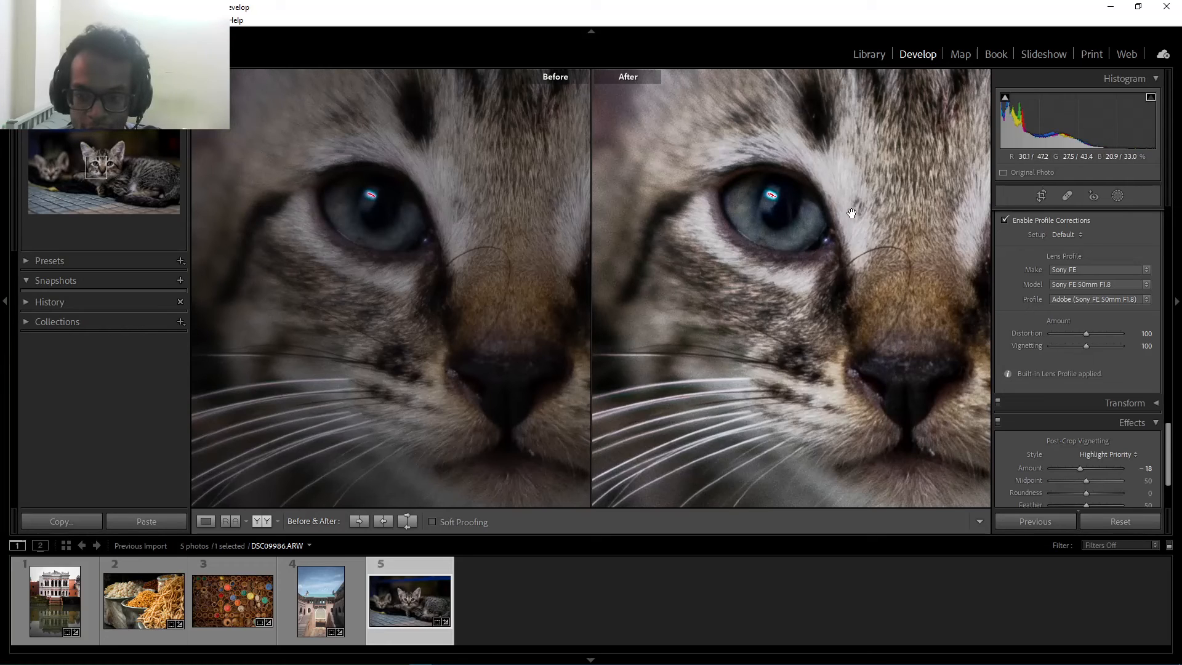
pyautogui.moveTo(783, 193); pyautogui.dragTo(752, 258)
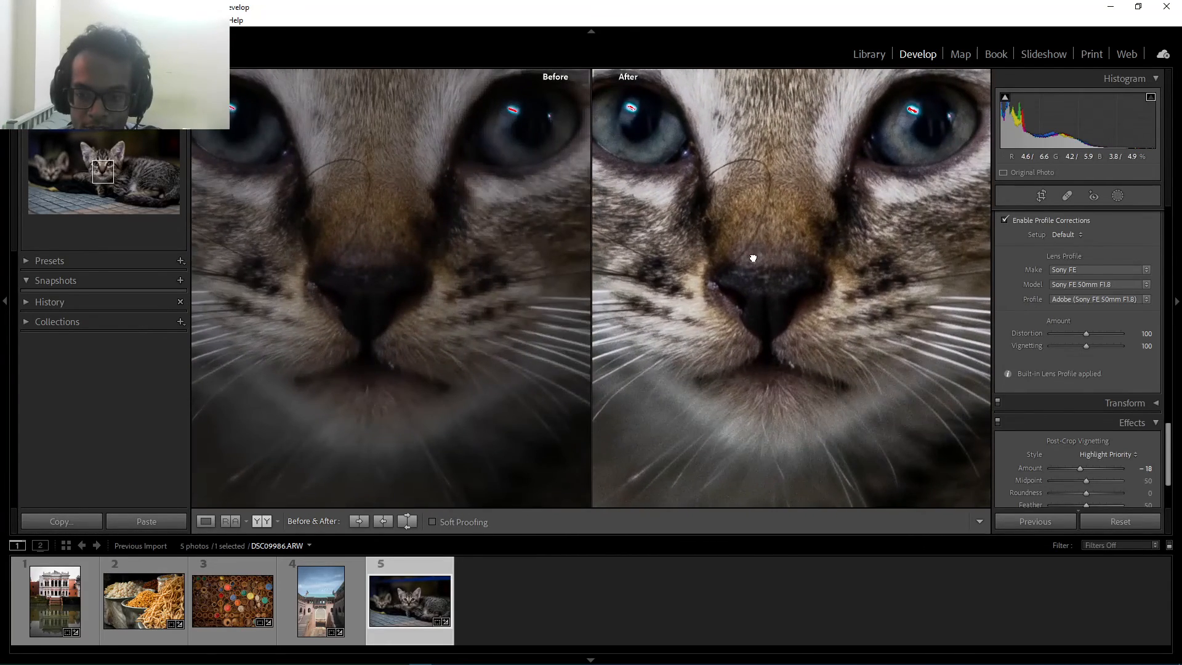
pyautogui.click(753, 258)
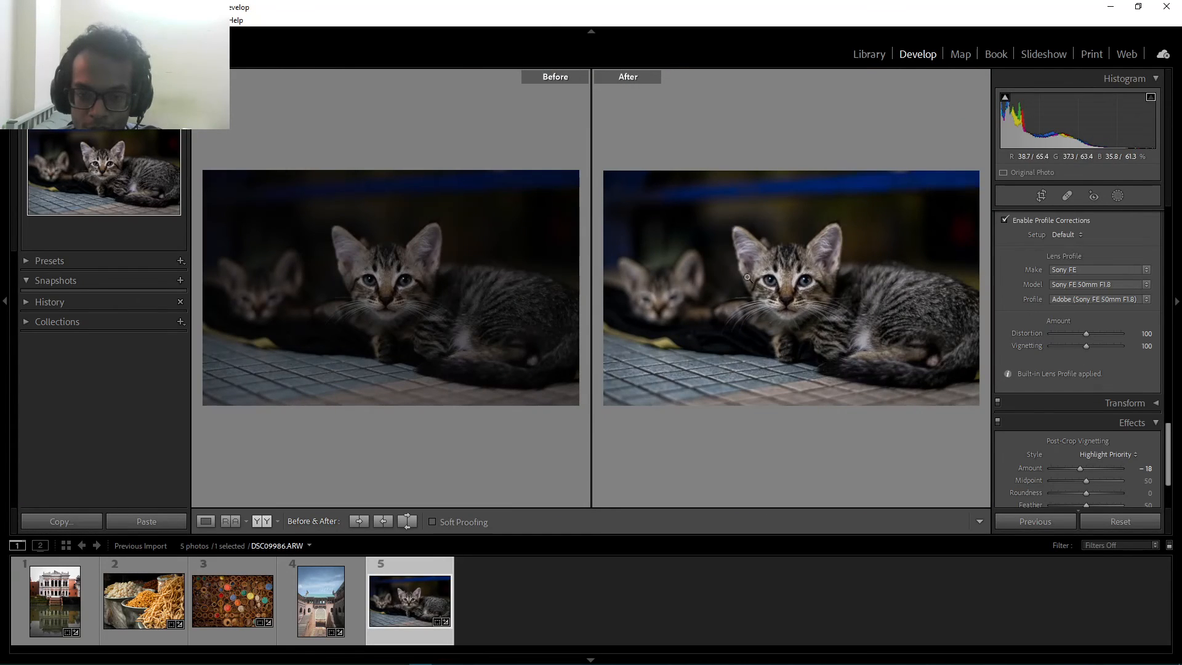
pyautogui.click(748, 349)
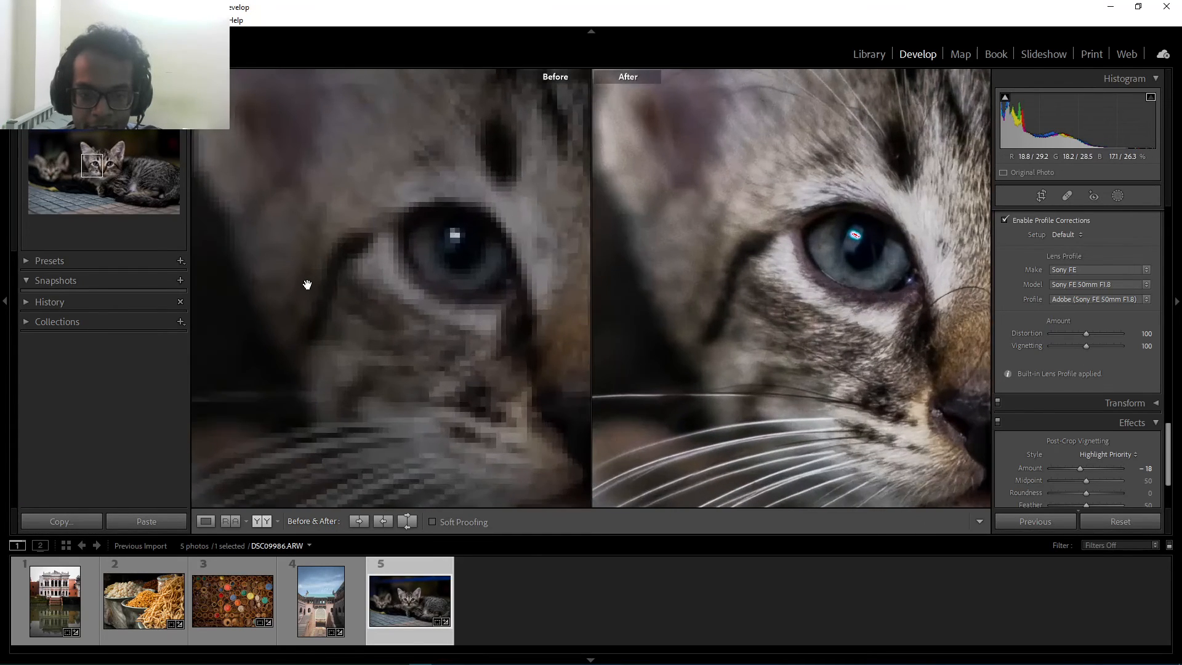
pyautogui.moveTo(307, 284); pyautogui.dragTo(359, 311)
pyautogui.click(359, 312)
# Step: Cycle through the before/after layouts, including the split view, and return to the side-by-side comparison of the whole kitten photo
pyautogui.click(263, 521)
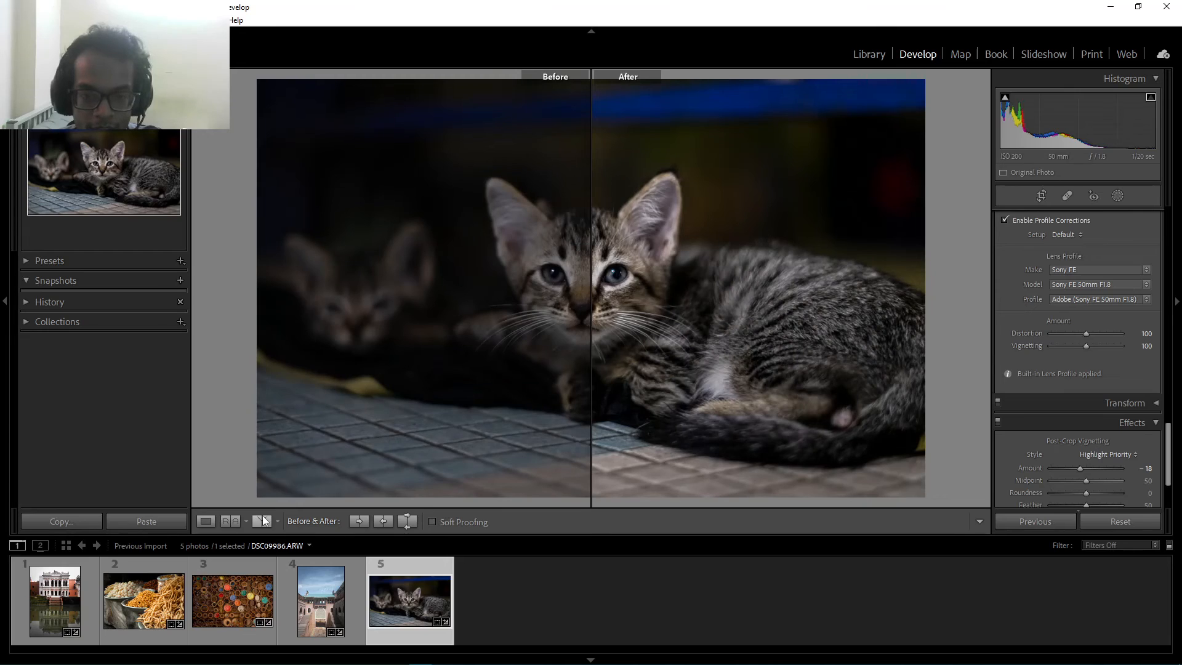
pyautogui.click(263, 521)
pyautogui.click(263, 521)
pyautogui.click(263, 522)
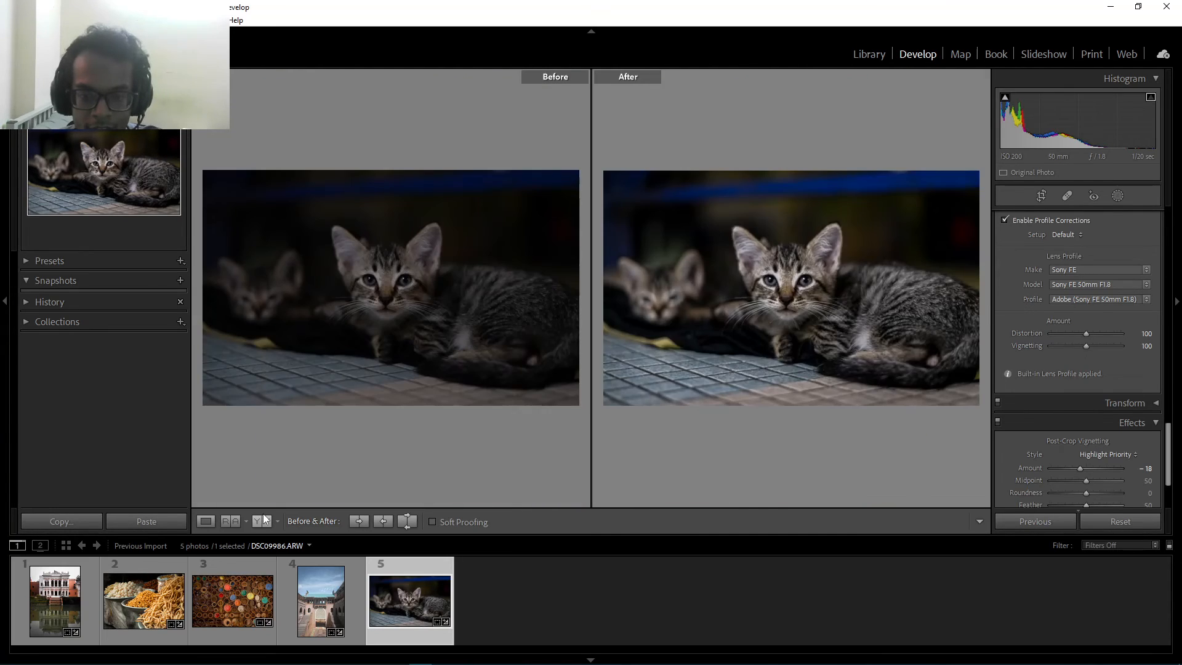